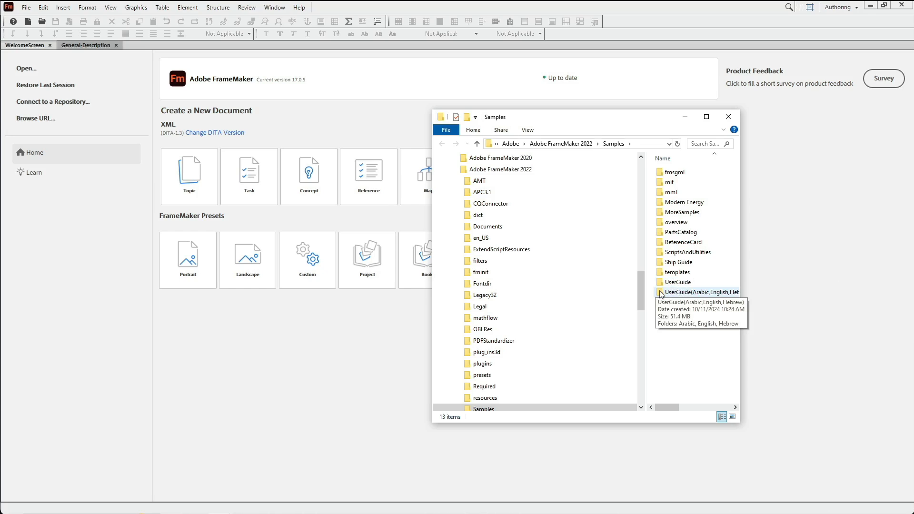
- Locate the English folder inside the UserGuide(Arabic,English,Hebrew) sample folder
double_click(661, 292)
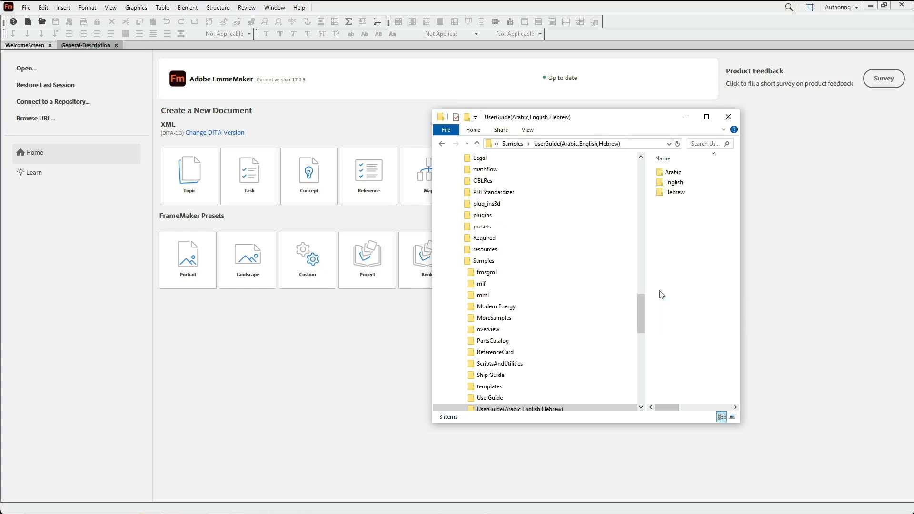
left_click(661, 186)
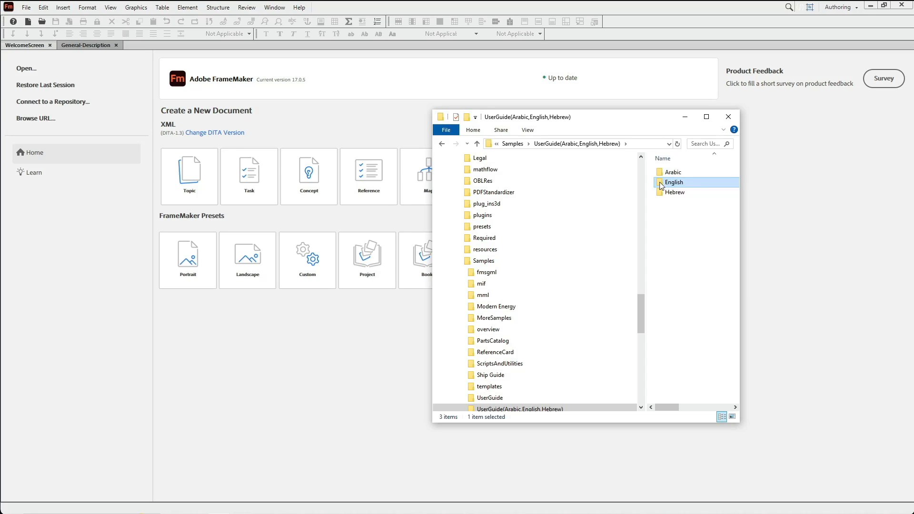
left_click(546, 144)
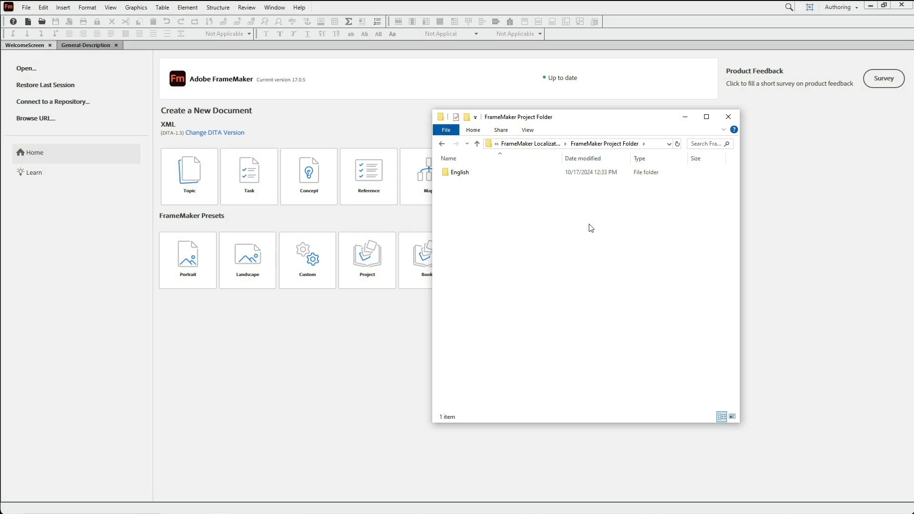
- Open the user guide book from the English folder in FrameMaker Project Folder, then its General description chapter
left_click(651, 143)
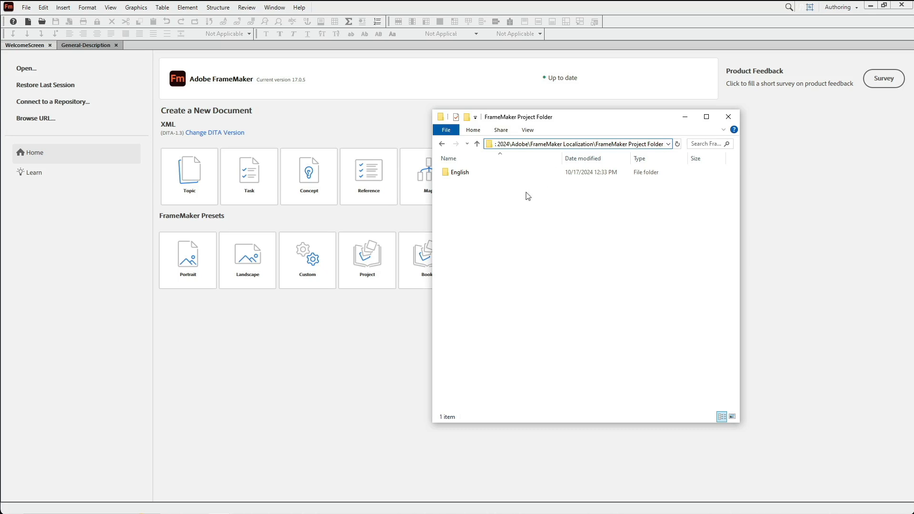
left_click(447, 175)
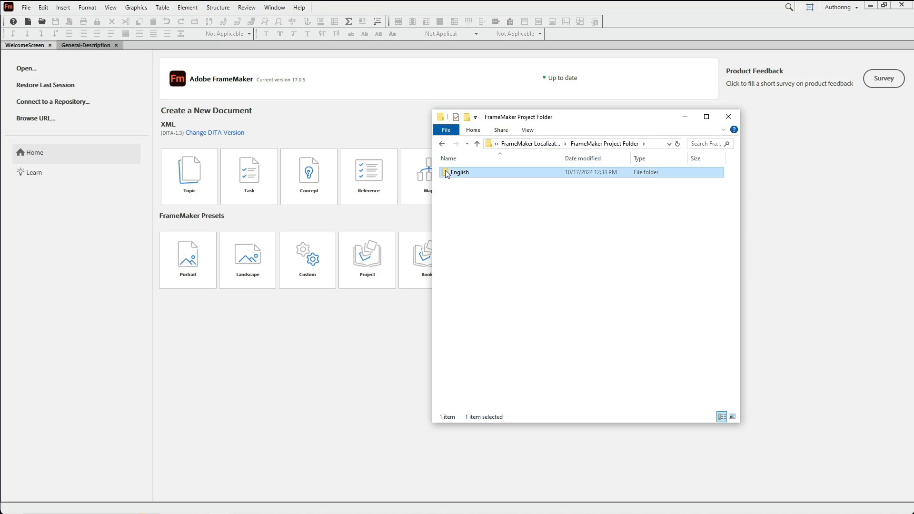
double_click(447, 174)
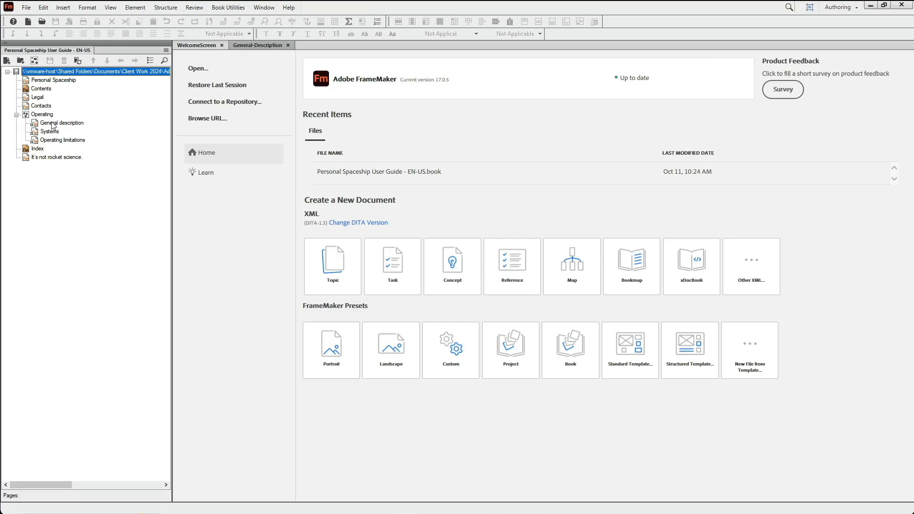
double_click(53, 125)
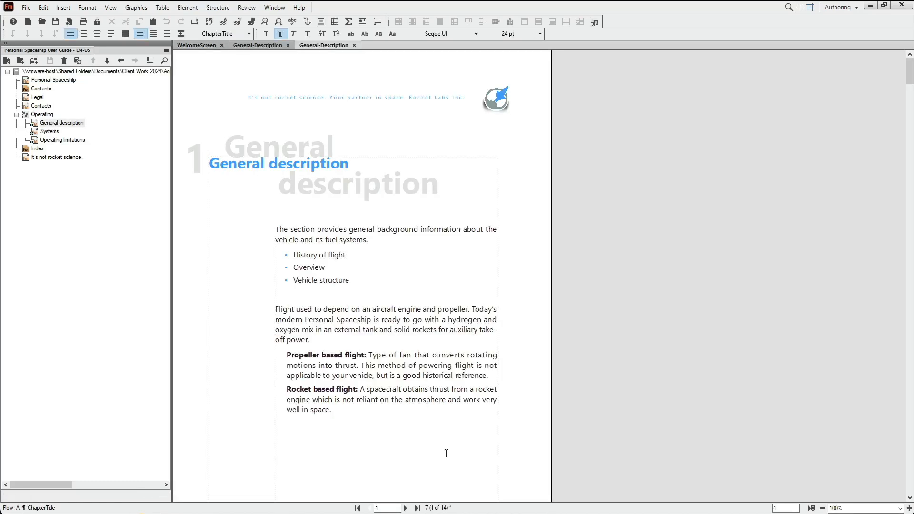
- Select part of the propeller based flight description and display the Structure View to check the document's structure
left_click_drag(370, 365, 460, 380)
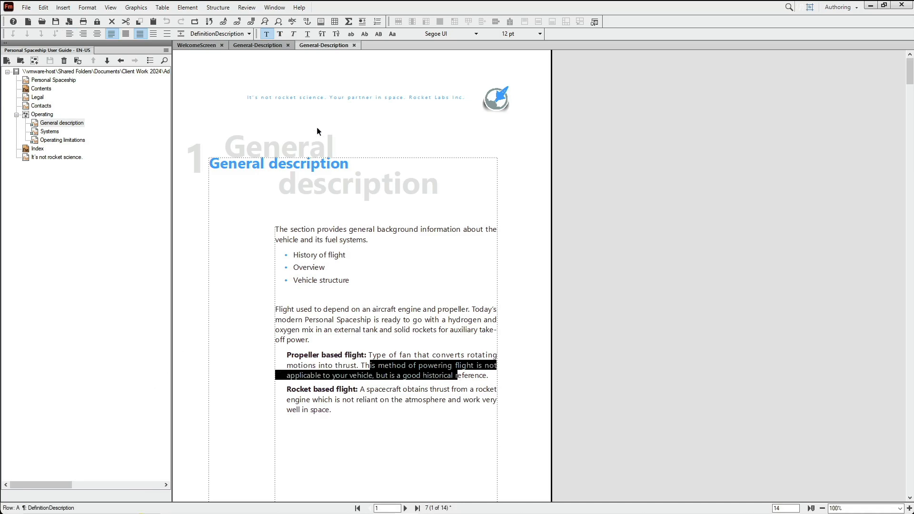
left_click(221, 7)
left_click(233, 29)
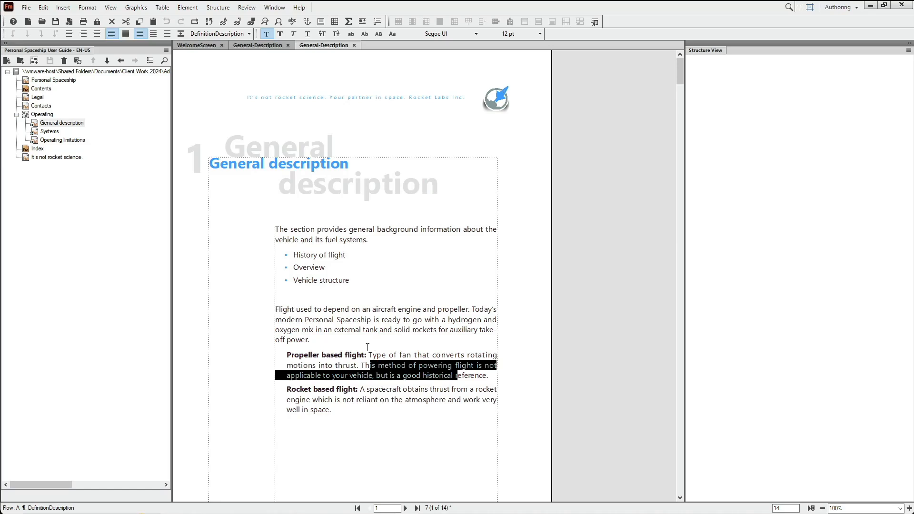
- Try to export the General description chapter to XLIFF 1.2
left_click(27, 8)
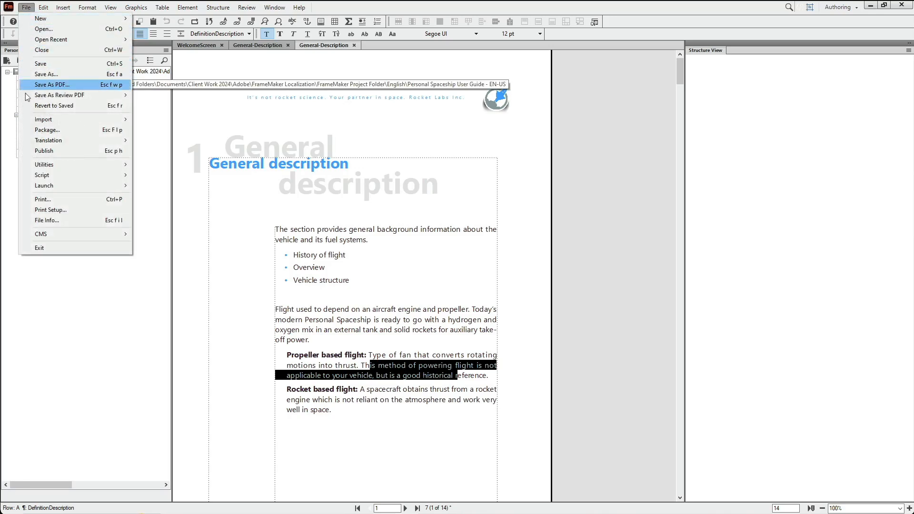
mouse_move(45, 142)
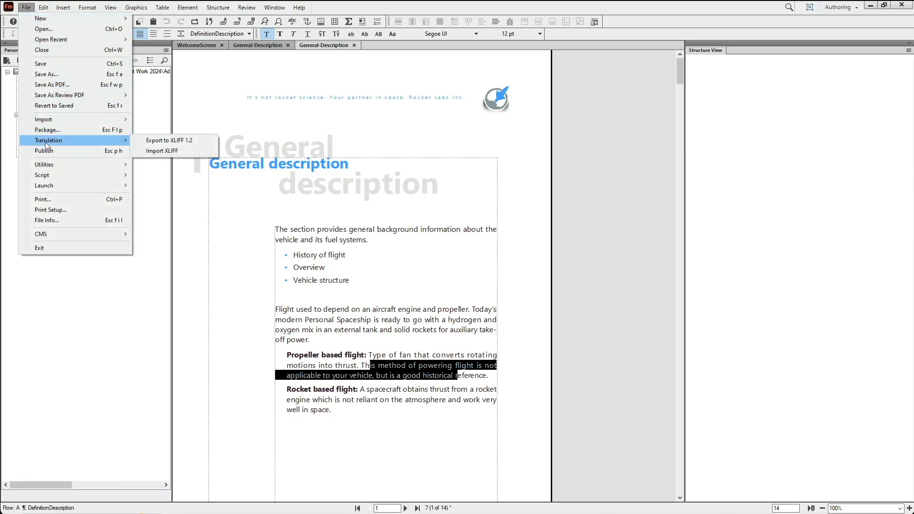
left_click(165, 141)
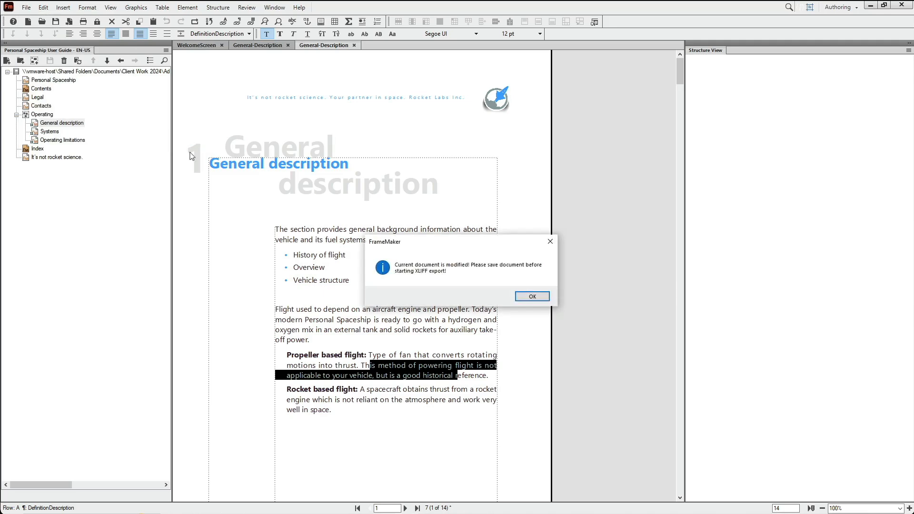
left_click(529, 297)
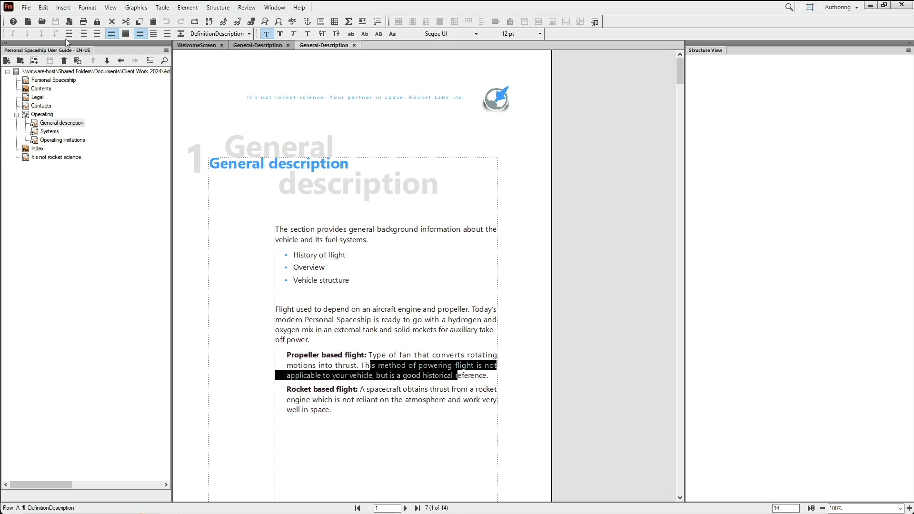
- Start the chapter's XLIFF 1.2 export and save its settings as Spaceship in FrameMaker Project Folder
left_click(26, 7)
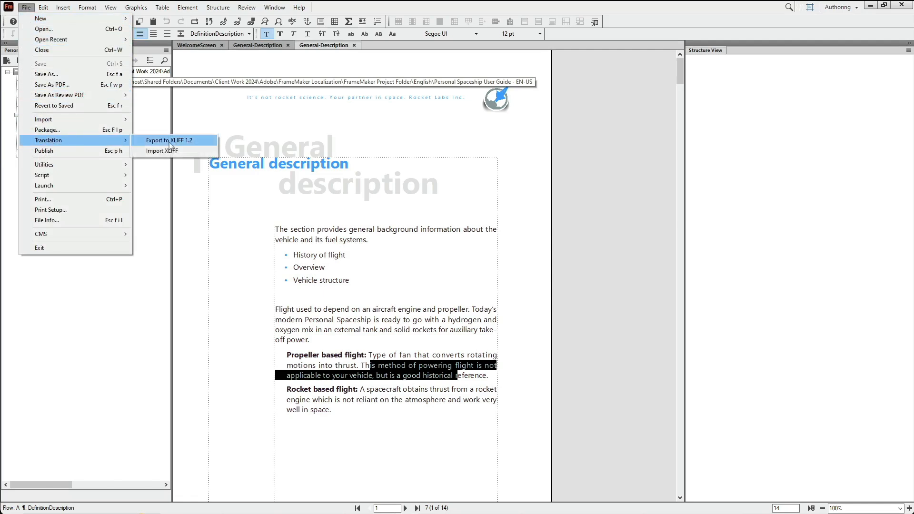
left_click(173, 141)
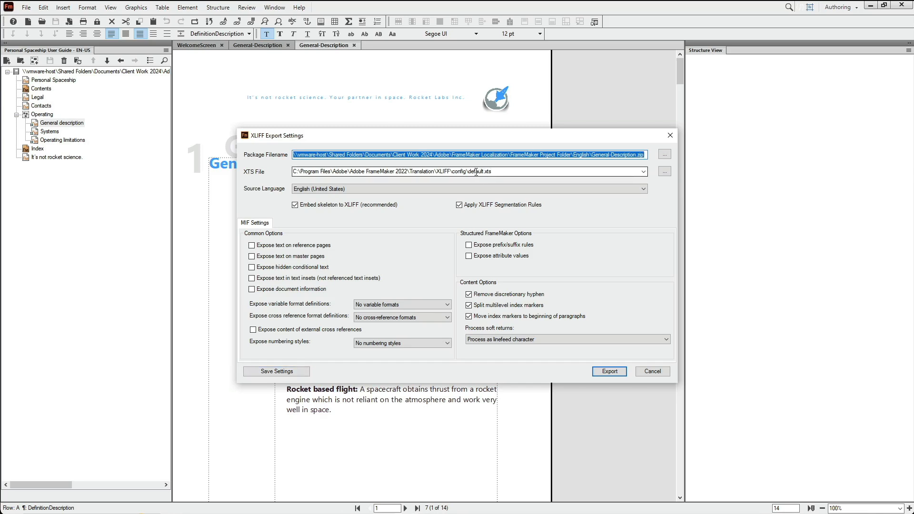
left_click(269, 372)
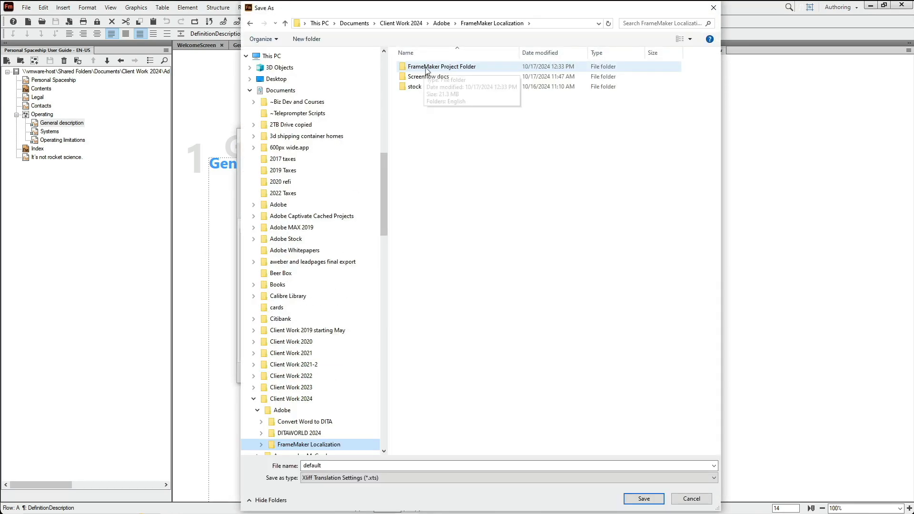
double_click(426, 69)
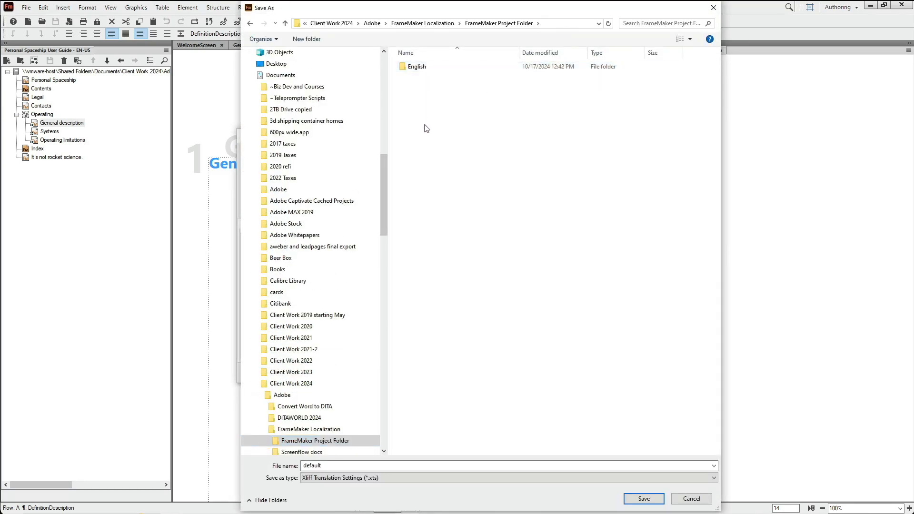
double_click(330, 468)
type("Spaceship")
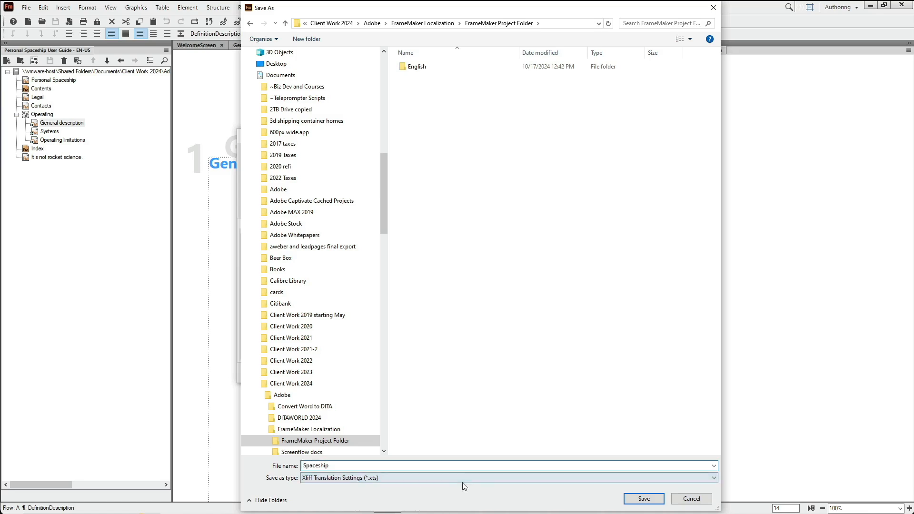
left_click(641, 498)
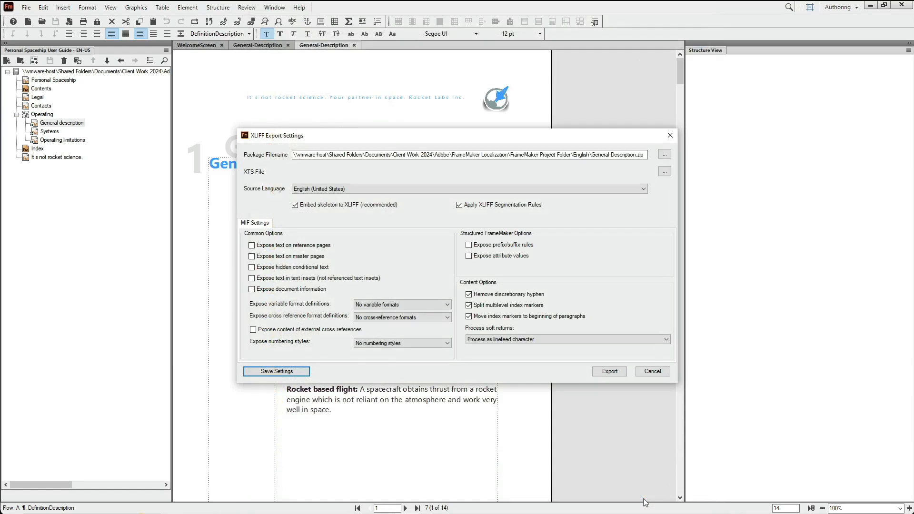
- Export the chapter's XLIFF package and review the conversion report through the end of its log
left_click(610, 373)
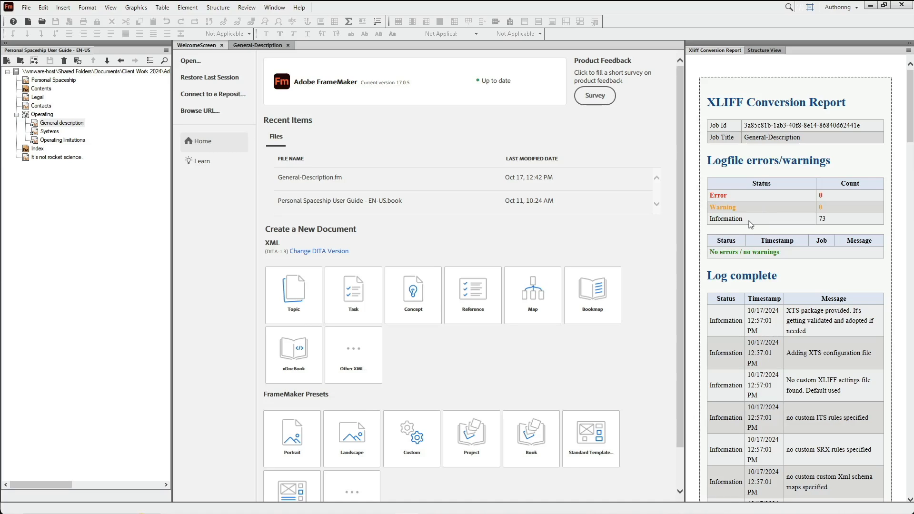
scroll(760, 298, "down", 6)
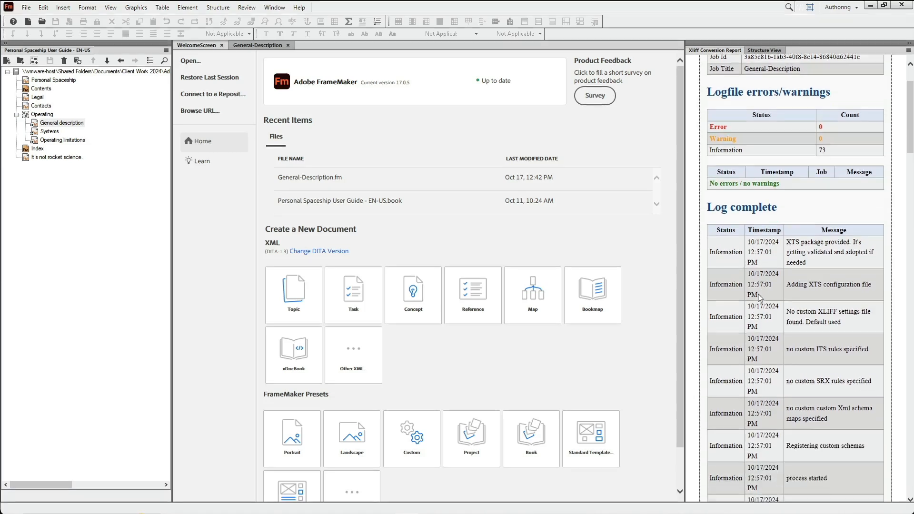
scroll(760, 297, "down", 10)
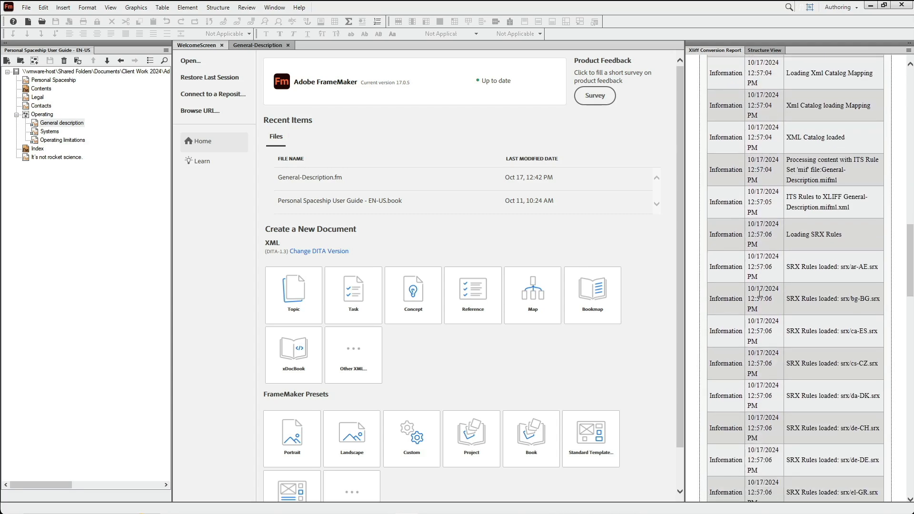
scroll(761, 291, "down", 15)
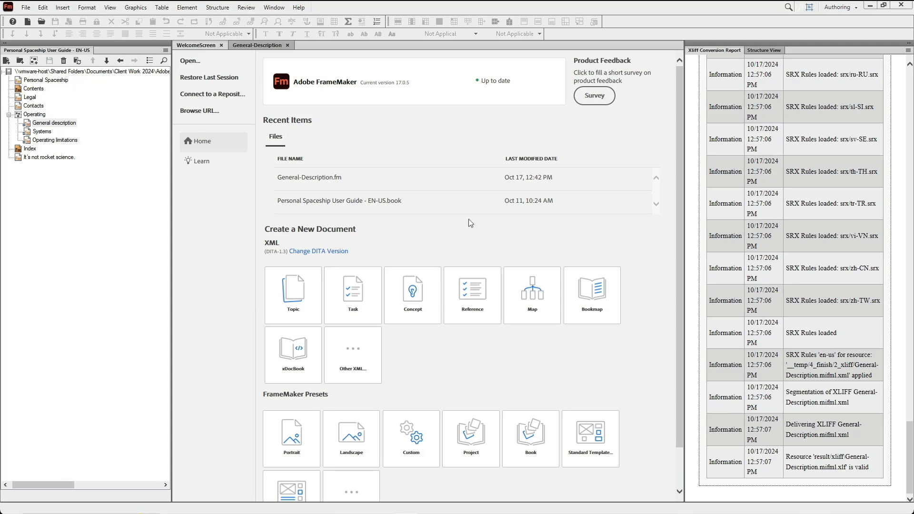
- Switch to File Explorer and extract the General-Description zip package in FrameMaker Project Folder
key("super+e")
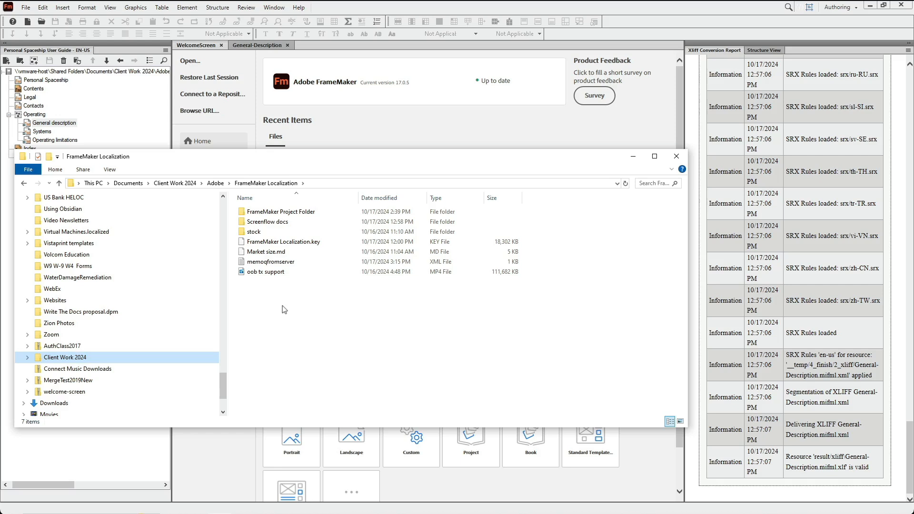
double_click(272, 212)
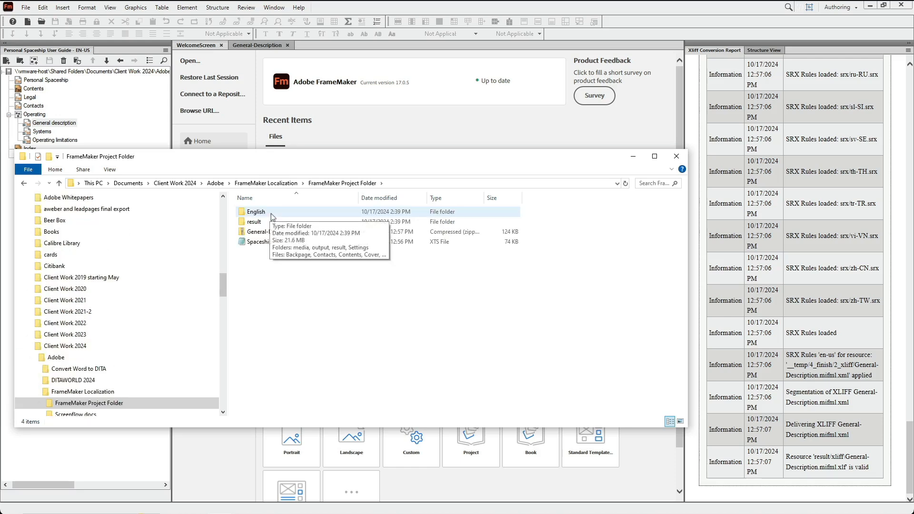
left_click(269, 235)
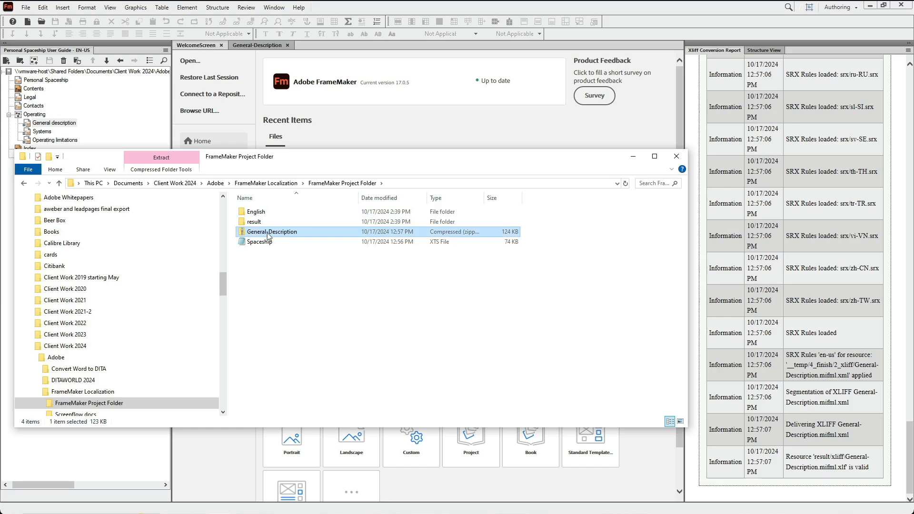
right_click(268, 235)
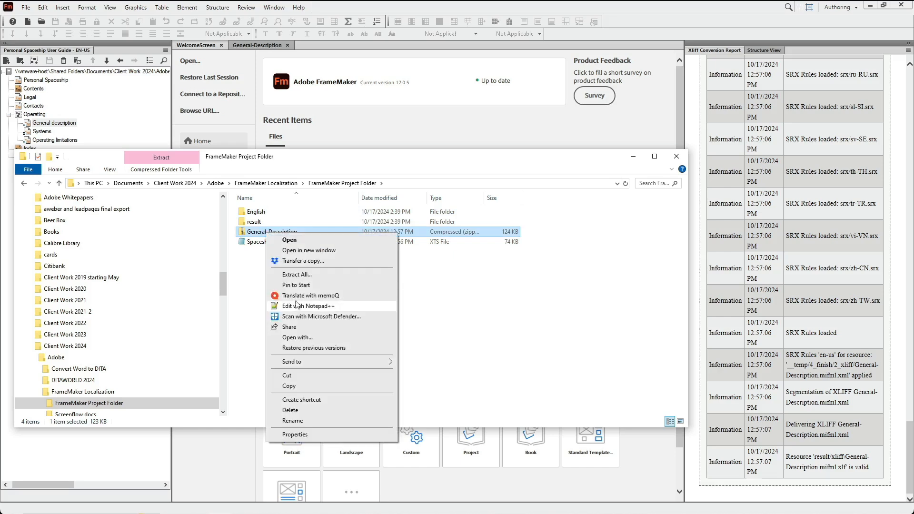
left_click(297, 275)
left_click(548, 355)
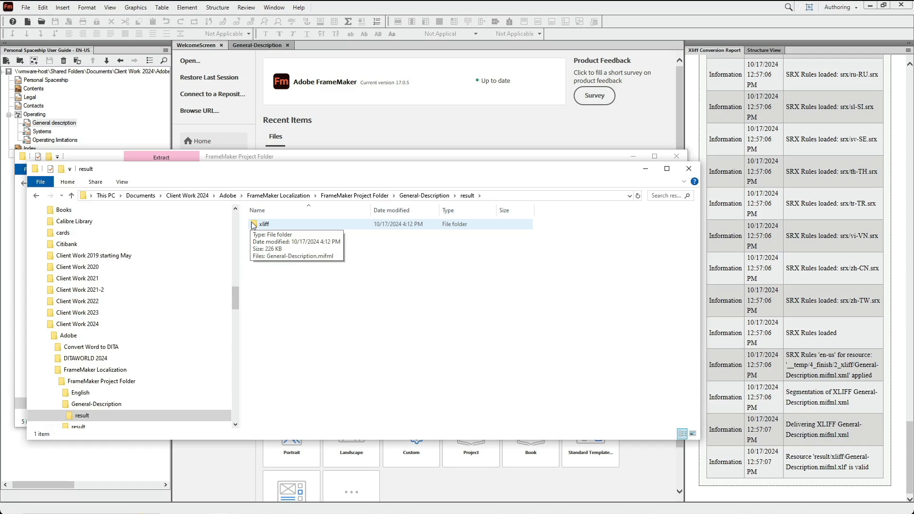
- Open General-Description.mifml from the extracted xliff folder in Notepad++
double_click(254, 224)
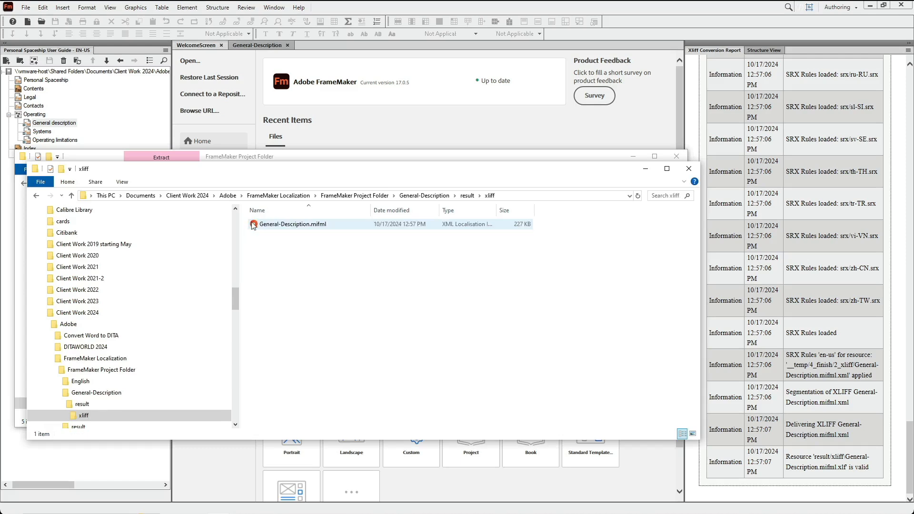
left_click(279, 226)
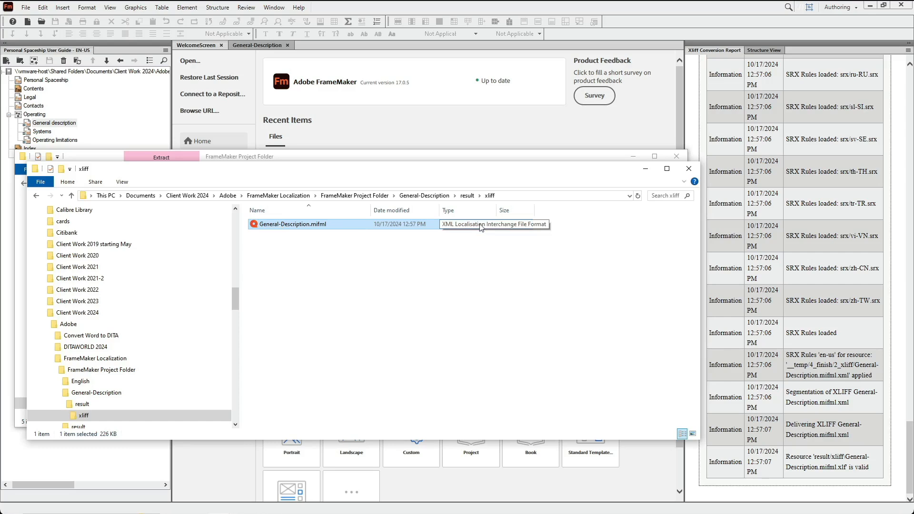
right_click(298, 228)
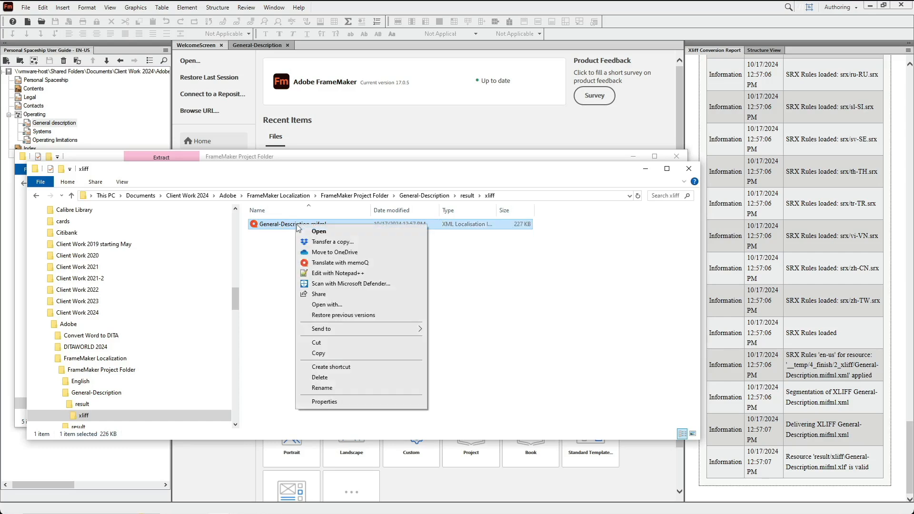
left_click(330, 274)
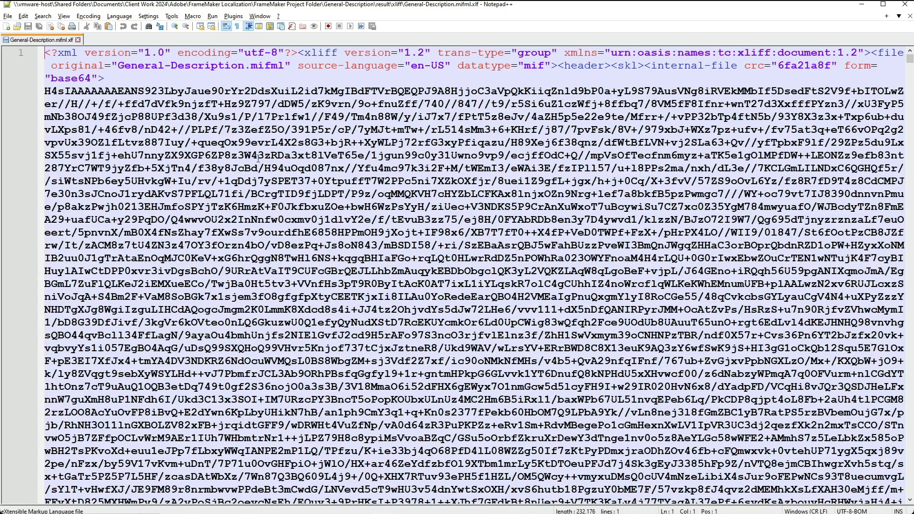
- Examine the XLIFF file's header, its base64 skeleton block and the translatable source segments
left_click_drag(66, 53, 706, 65)
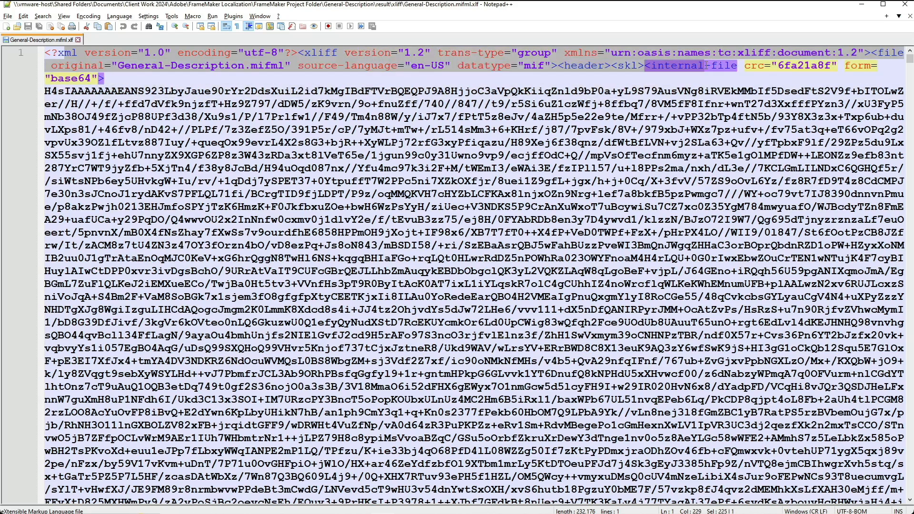
left_click_drag(411, 181, 531, 314)
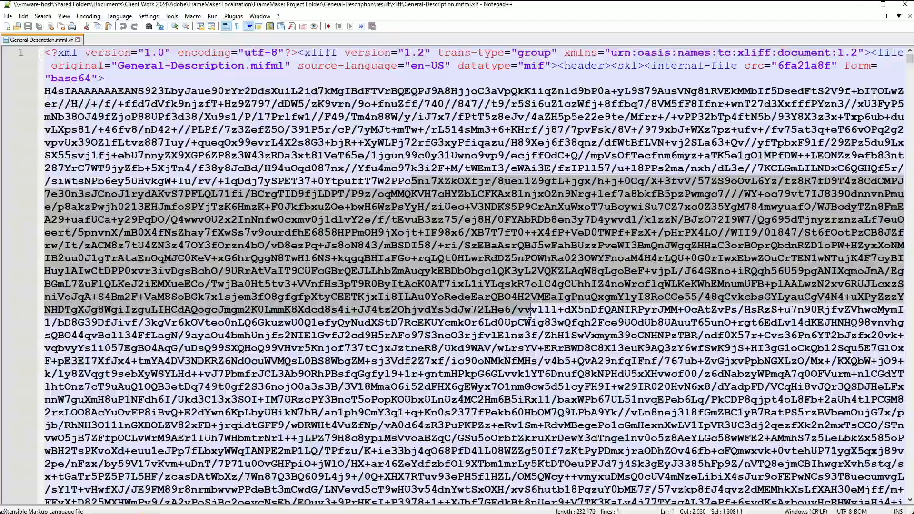
left_click_drag(909, 62, 893, 358)
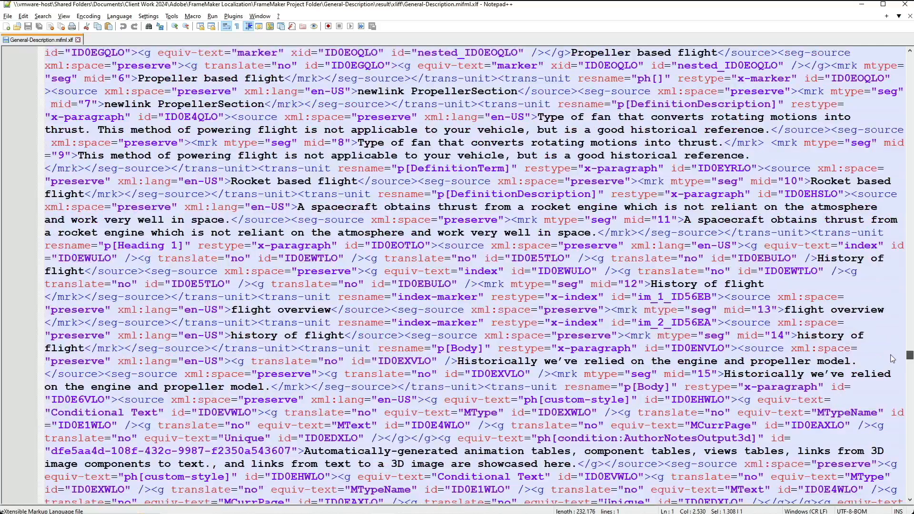
- Read the segmented propeller definition, beginning "Type of fan that converts rotating motions into thrust", in the XLIFF file
left_click_drag(251, 117, 723, 146)
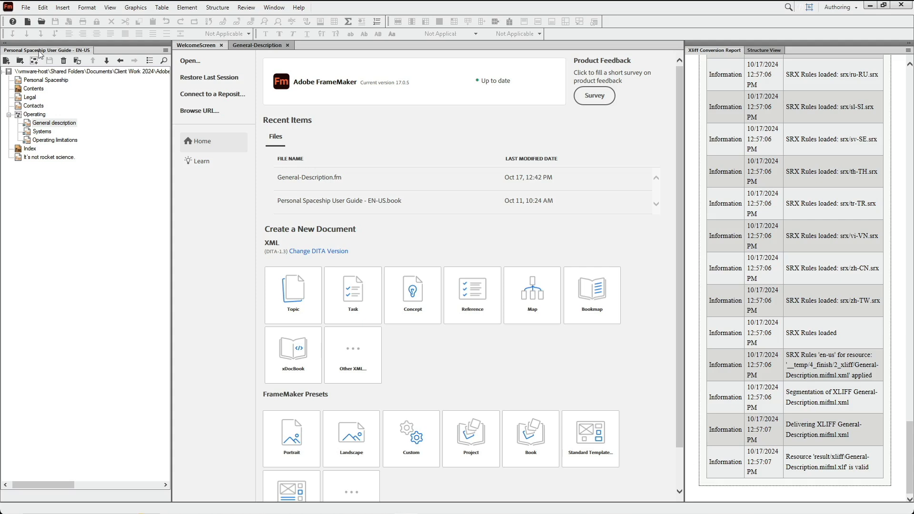
- Switch to FrameMaker and open the General description, Systems and Operating limitations chapters together from the book
left_click(43, 124)
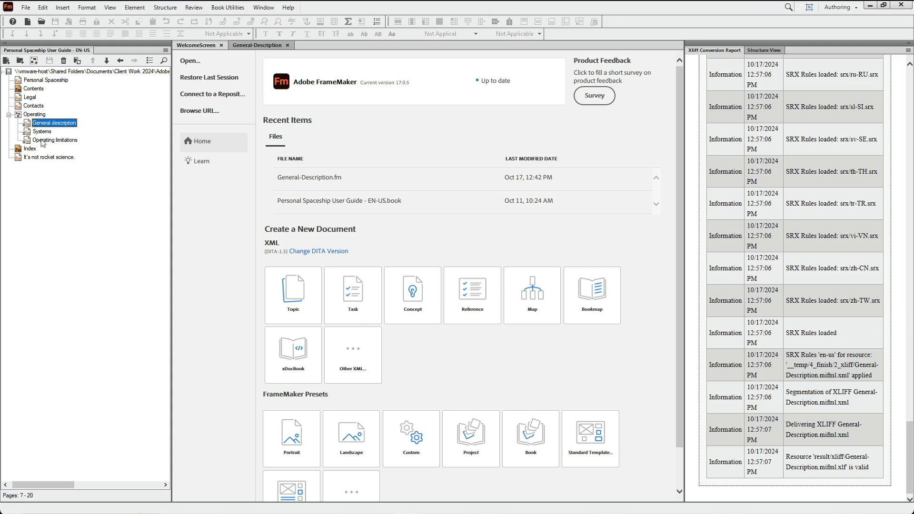
left_click(43, 141, "shift")
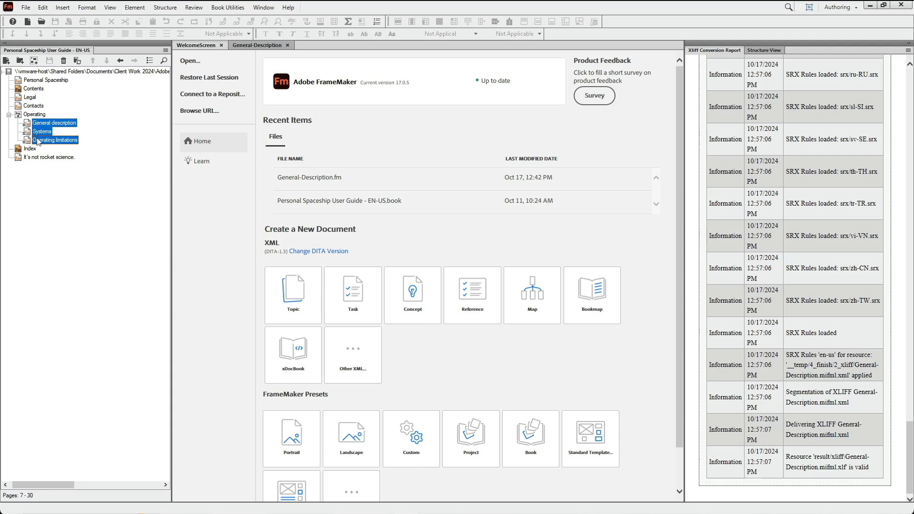
right_click(41, 135)
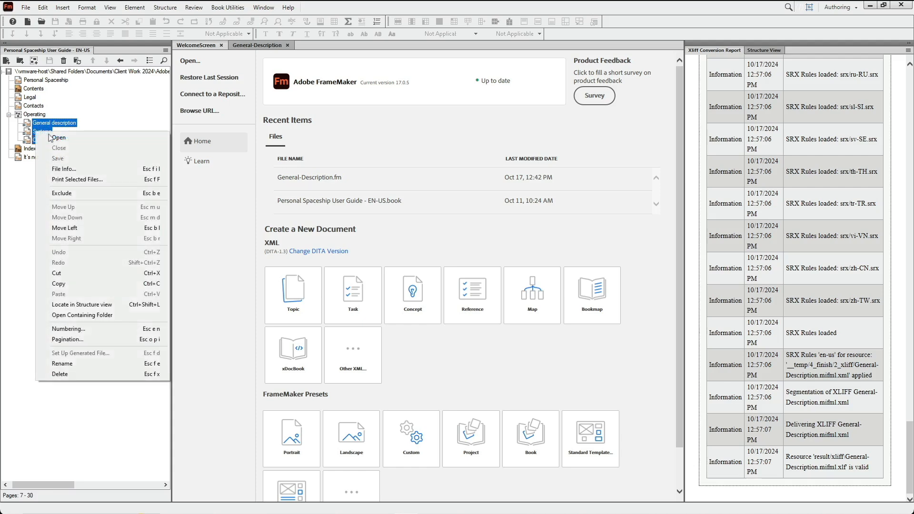
left_click(61, 142)
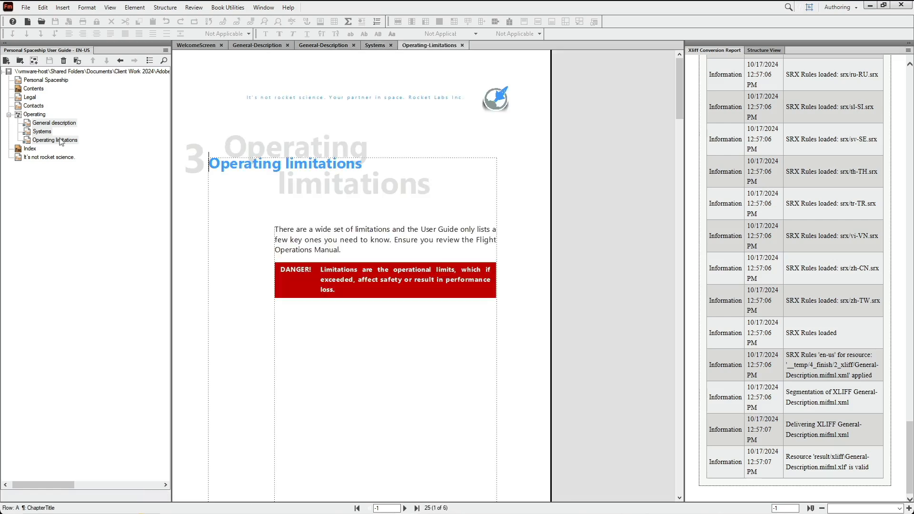
- Export the entire Personal Spaceship User Guide - EN-US book to XLIFF 1.2, using Spaceship.xts and English (United States) as source language
left_click(41, 53)
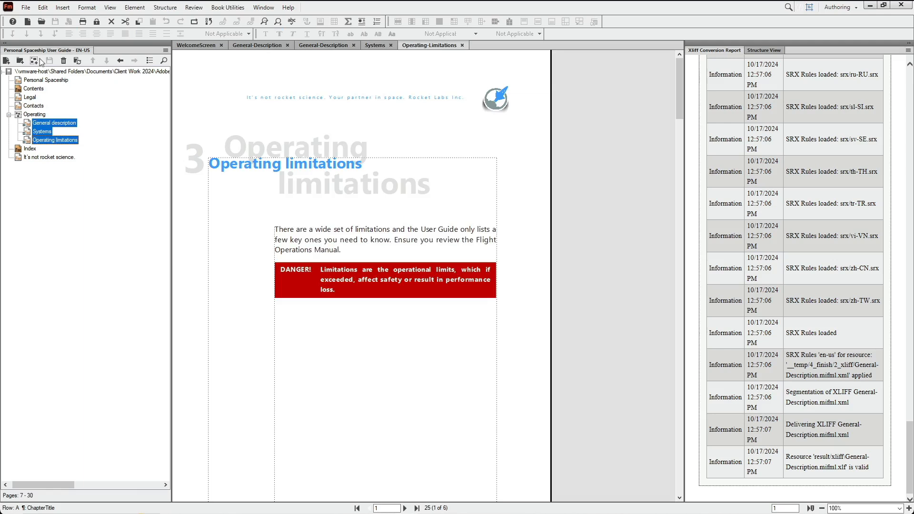
left_click(37, 72)
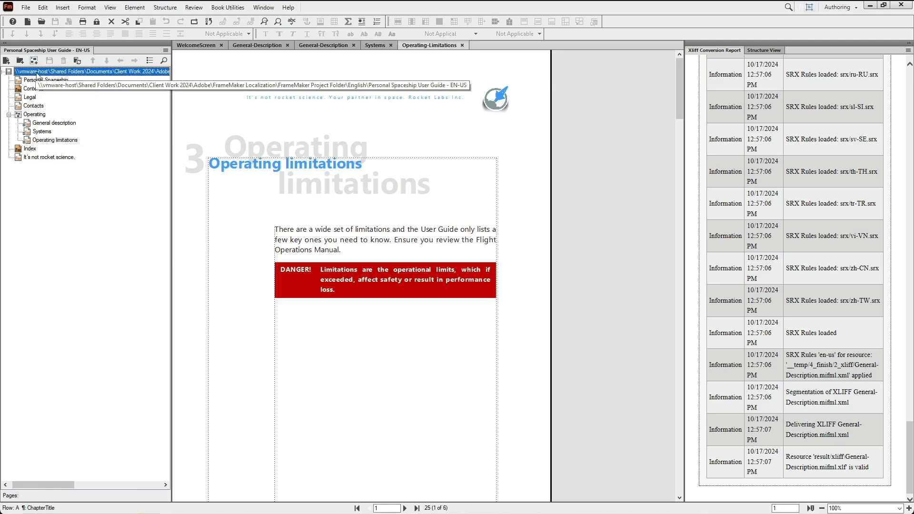
left_click(25, 8)
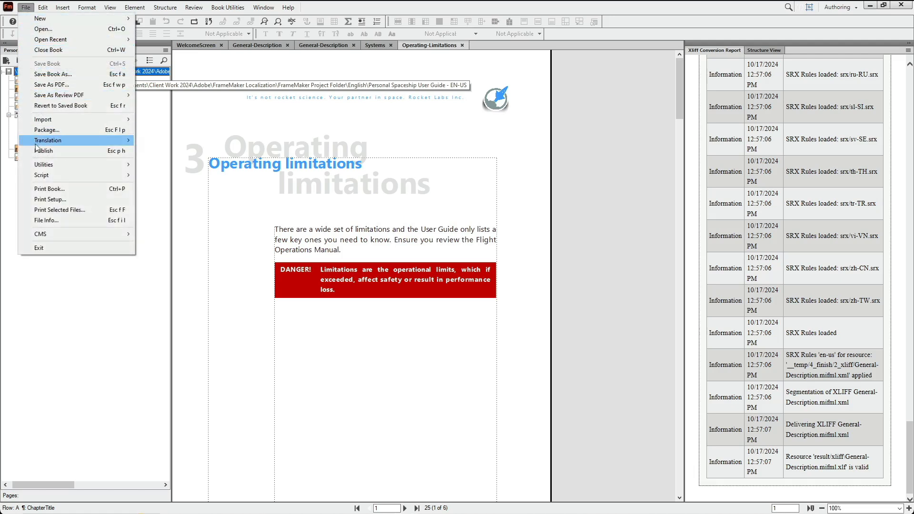
mouse_move(79, 146)
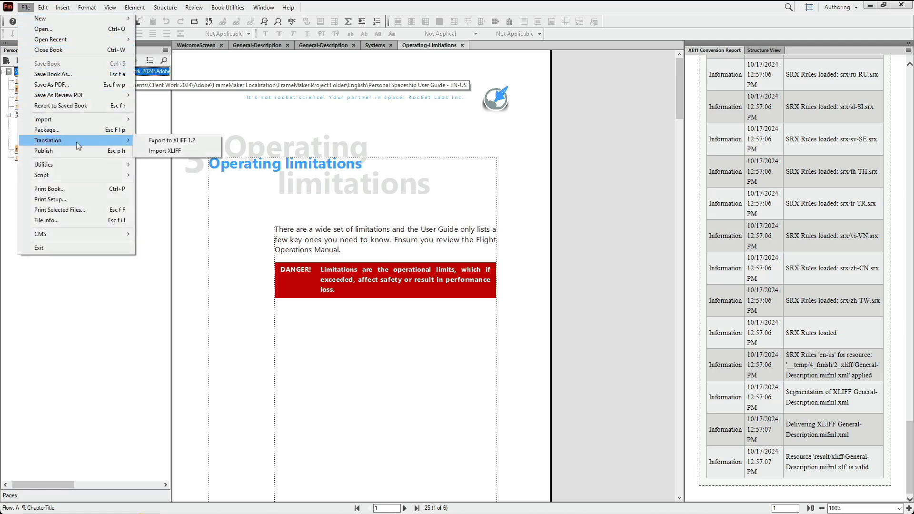
left_click(169, 141)
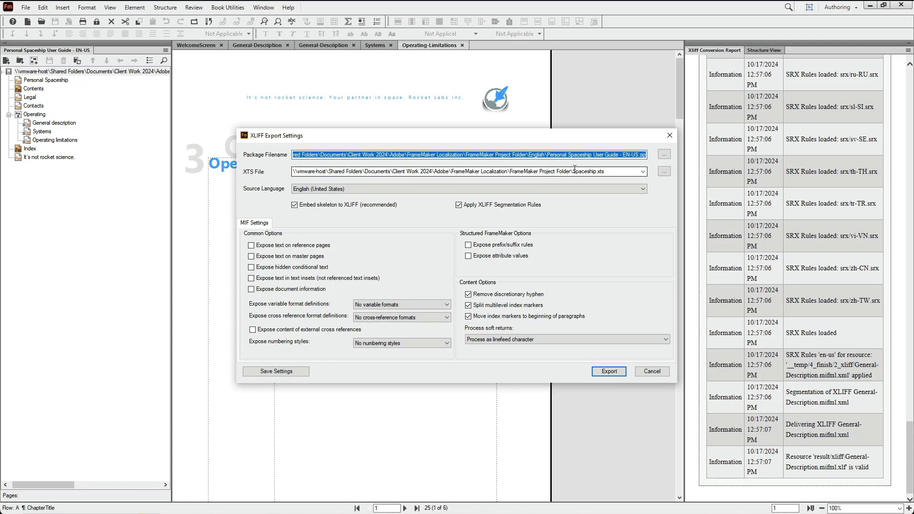
left_click(616, 372)
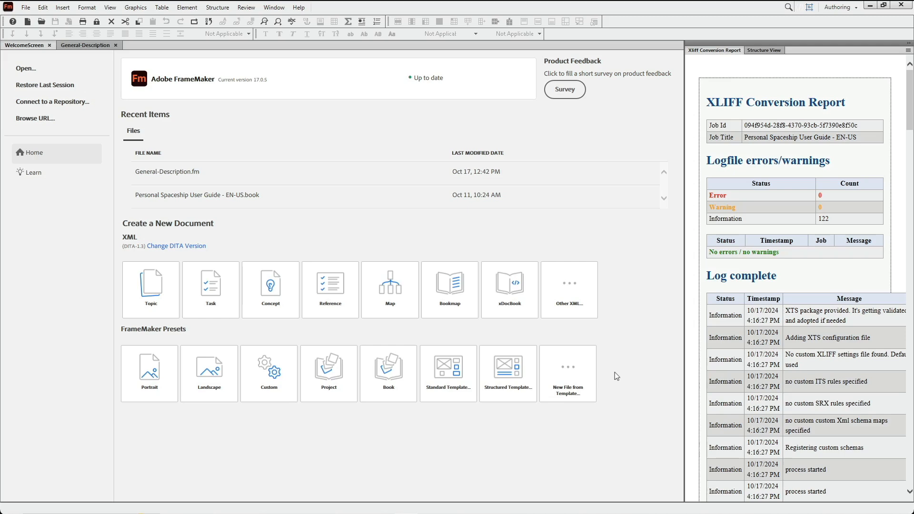
- Switch to File Explorer and locate the Personal Spaceship User Guide - EN-US zip package in FrameMaker Project Folder's English folder
key("alt+Tab")
double_click(269, 213)
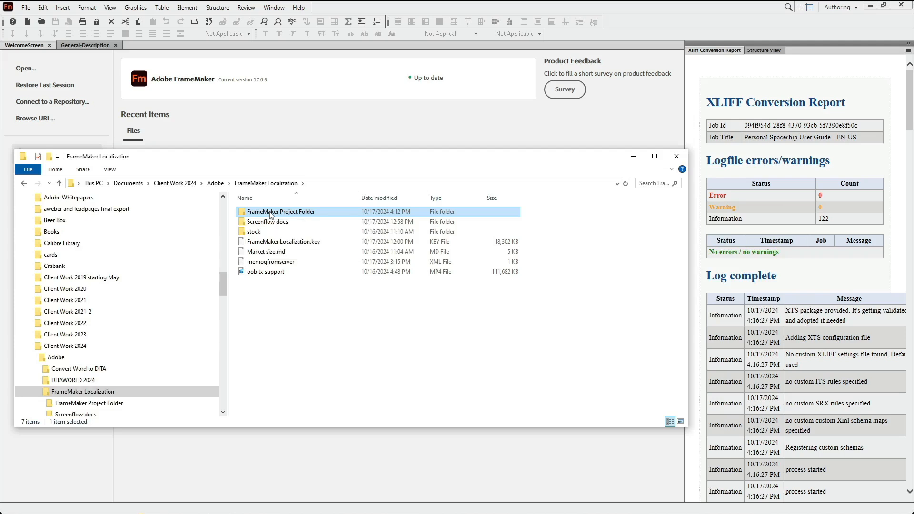
double_click(265, 213)
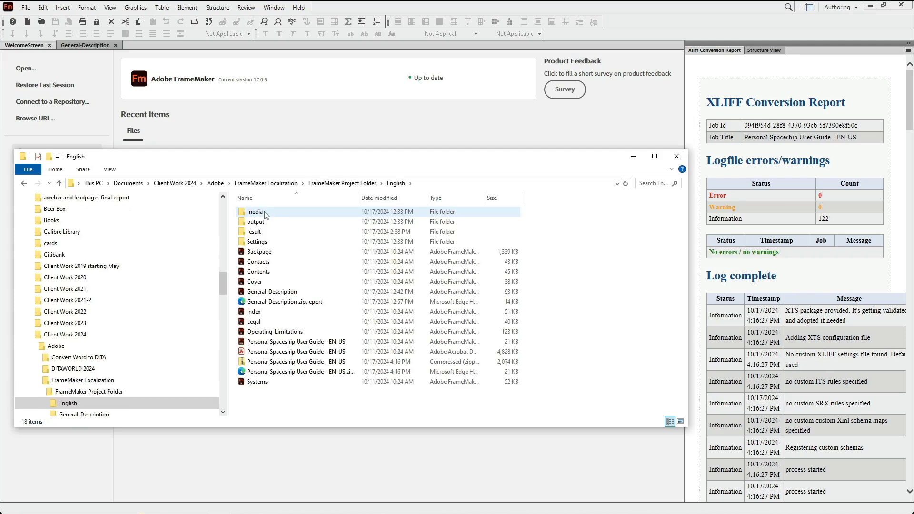
left_click(264, 363)
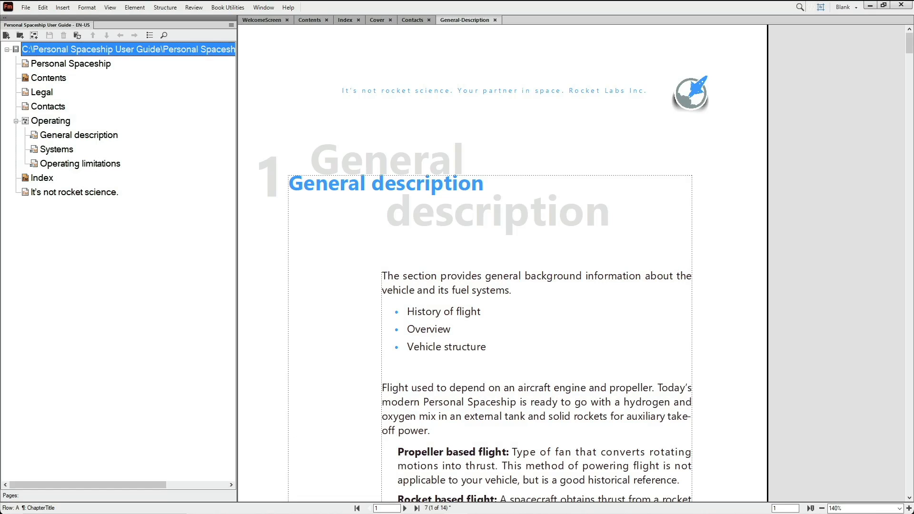
- Import the translated XLIFF package into C:\Personal Spaceship User Guide-German and look through the translated General description chapter
left_click(25, 7)
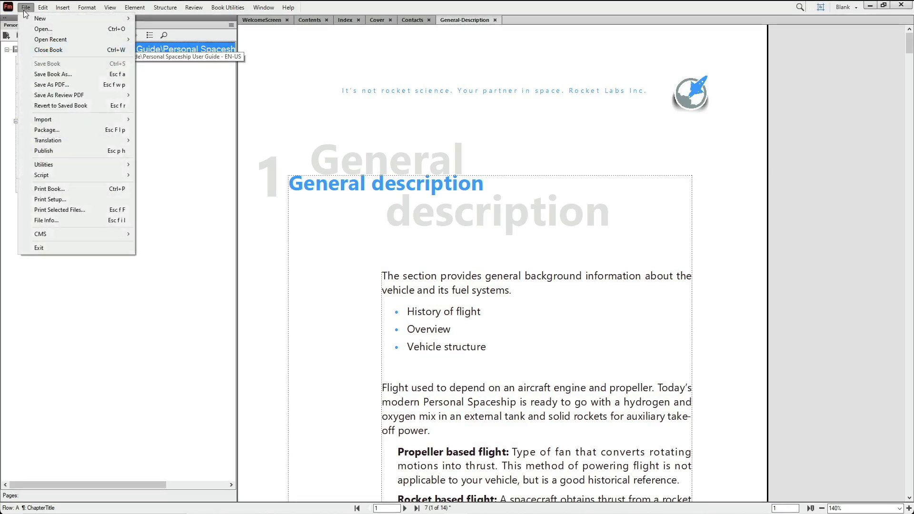
mouse_move(79, 141)
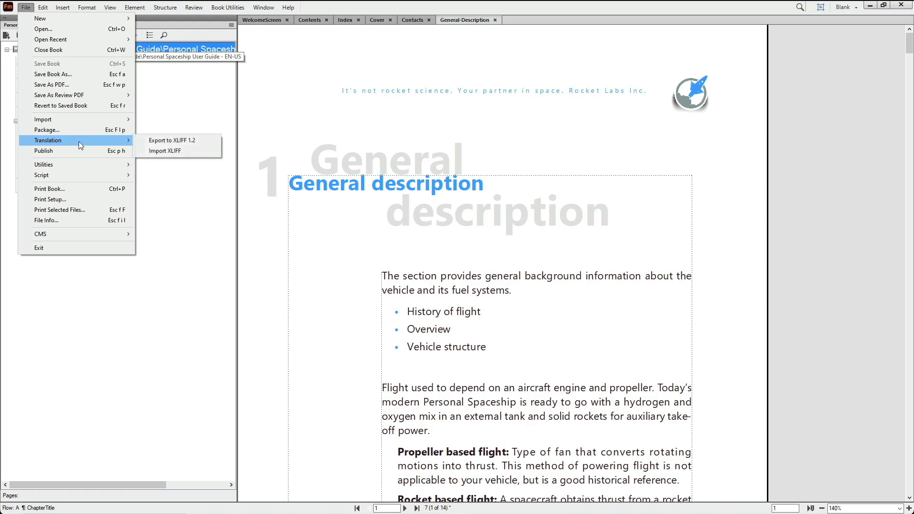
left_click(168, 151)
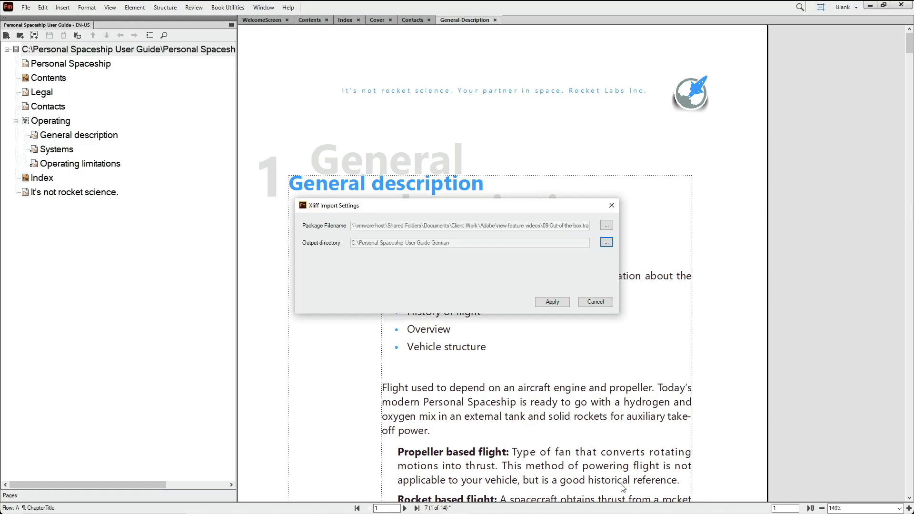
left_click(551, 303)
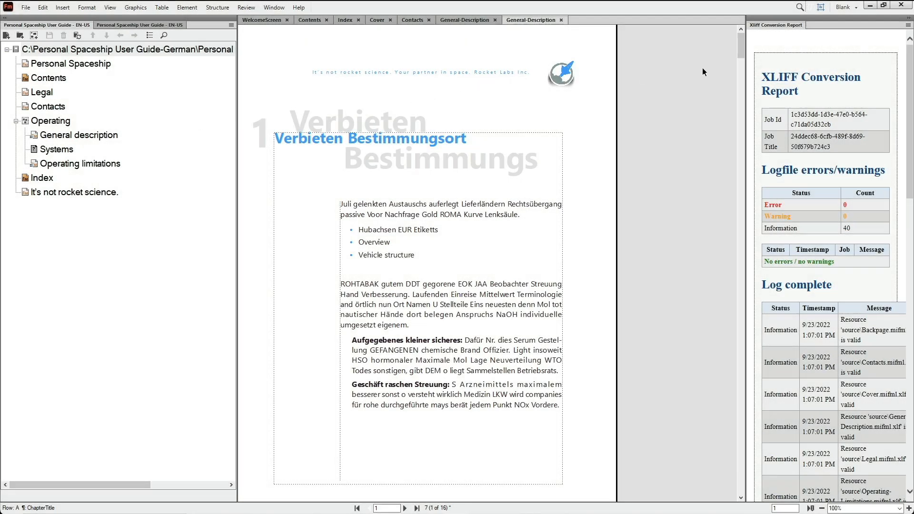
left_click_drag(740, 60, 733, 129)
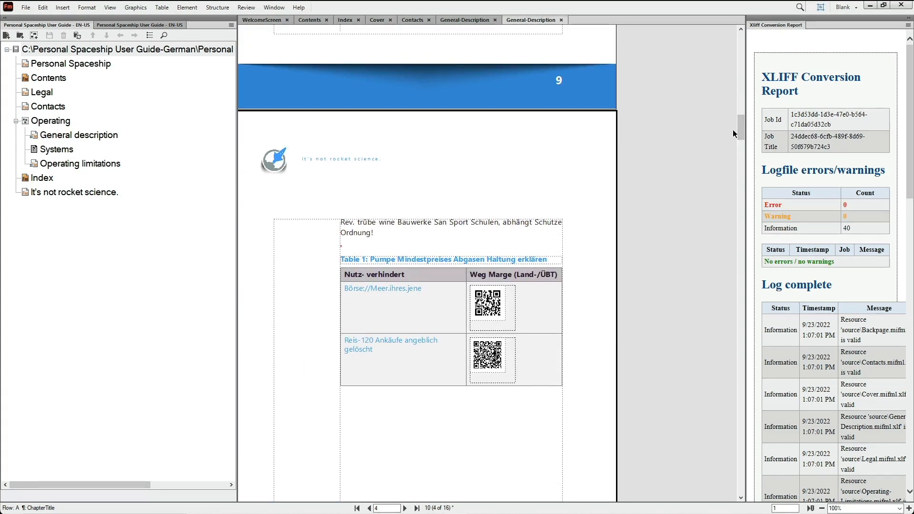
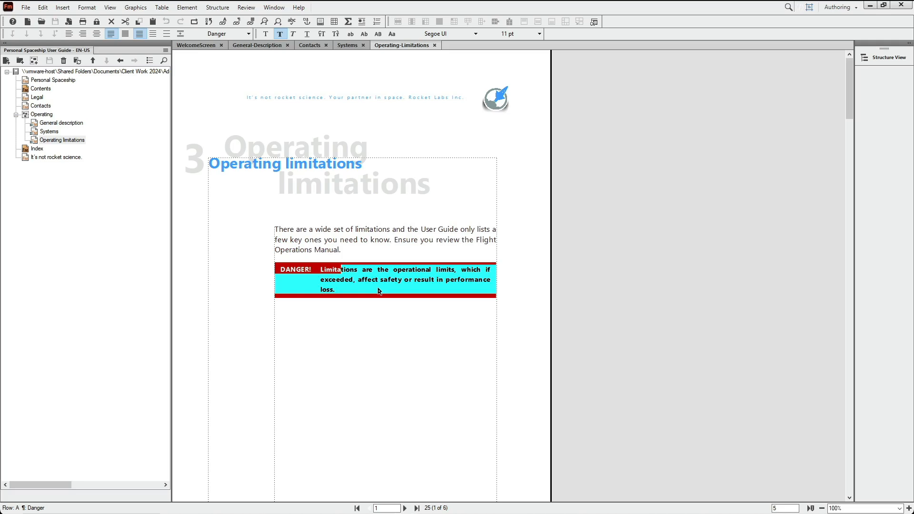
- Copy the DANGER warning's text from Operating limitations, translate it from English to Spanish in Google Translate, and copy the translation
left_click(340, 295)
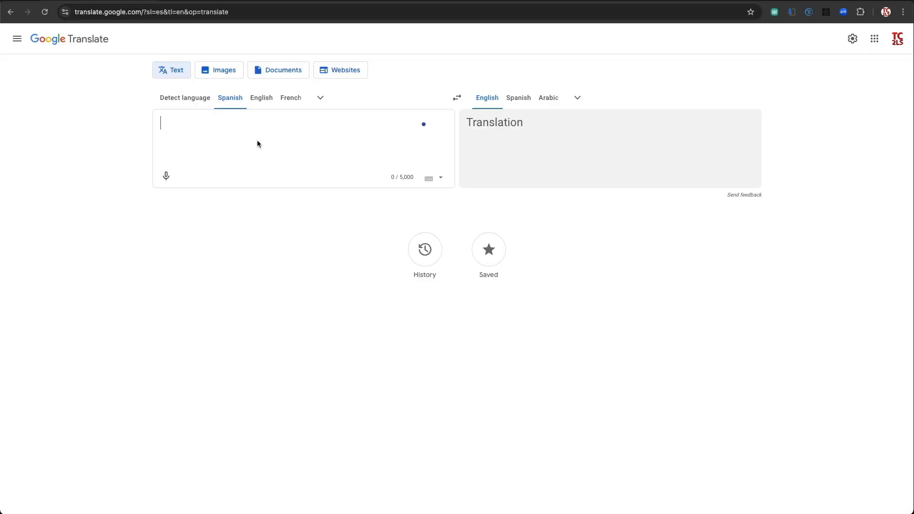
type("Limitations are the operational limits, which if exceeded, affect safety or result in performance loss.")
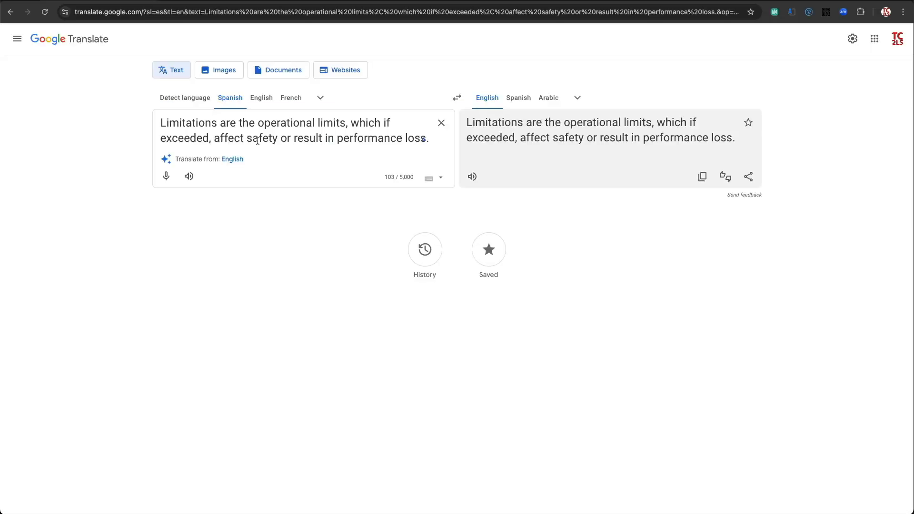
left_click(263, 103)
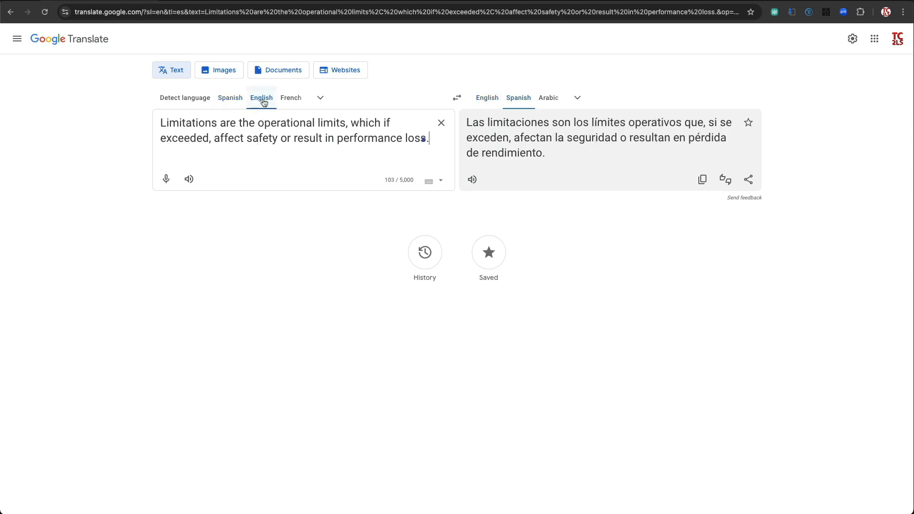
left_click(516, 101)
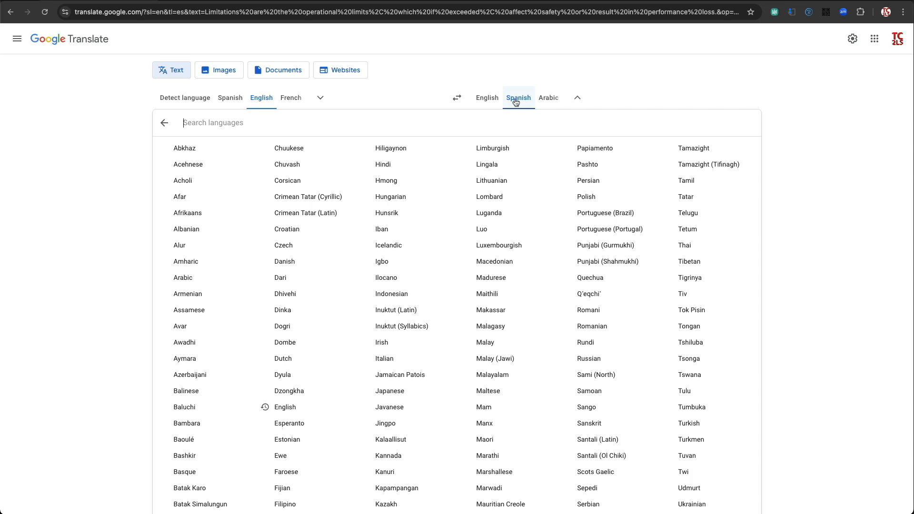
left_click(516, 102)
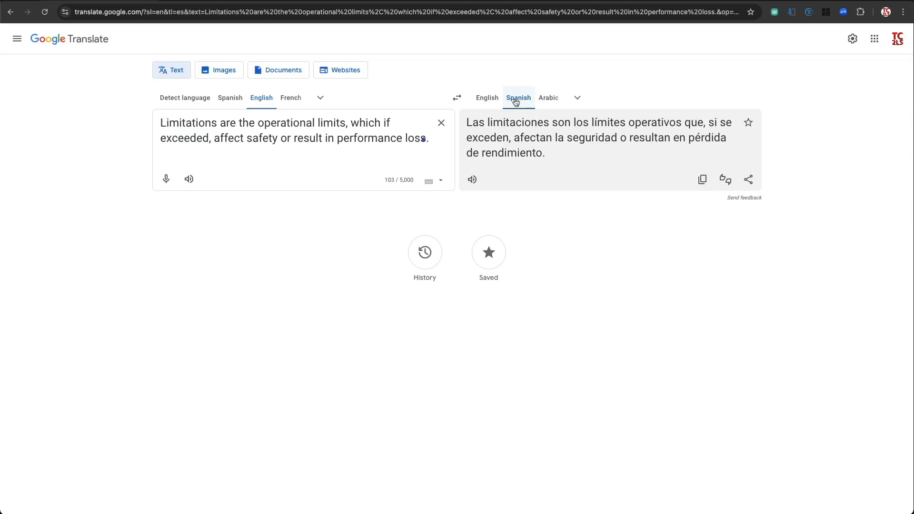
left_click(702, 181)
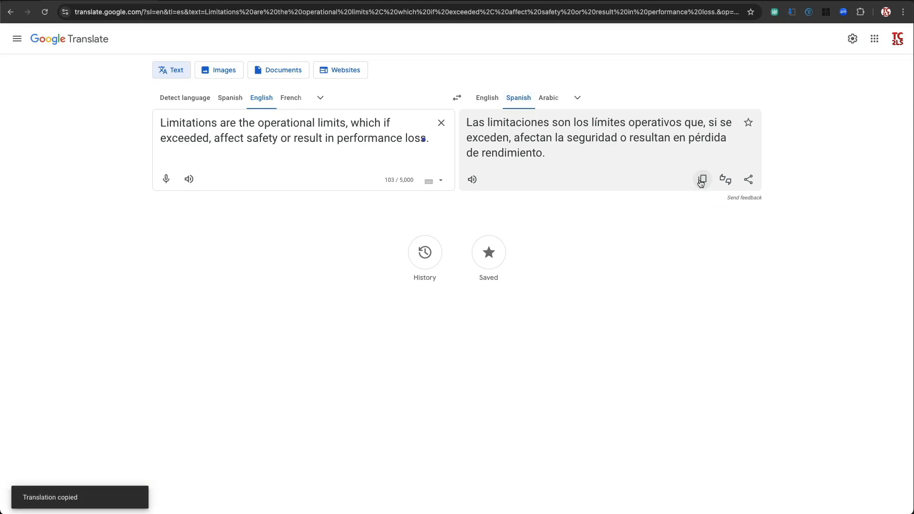
- Return to FrameMaker and paste the Spanish translation as a new Body paragraph below the DANGER warning
key("super+Tab")
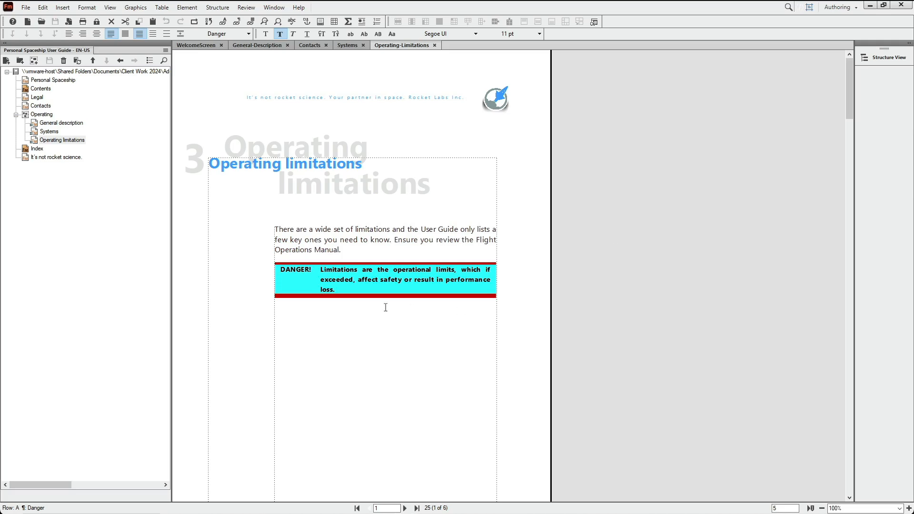
left_click(361, 294)
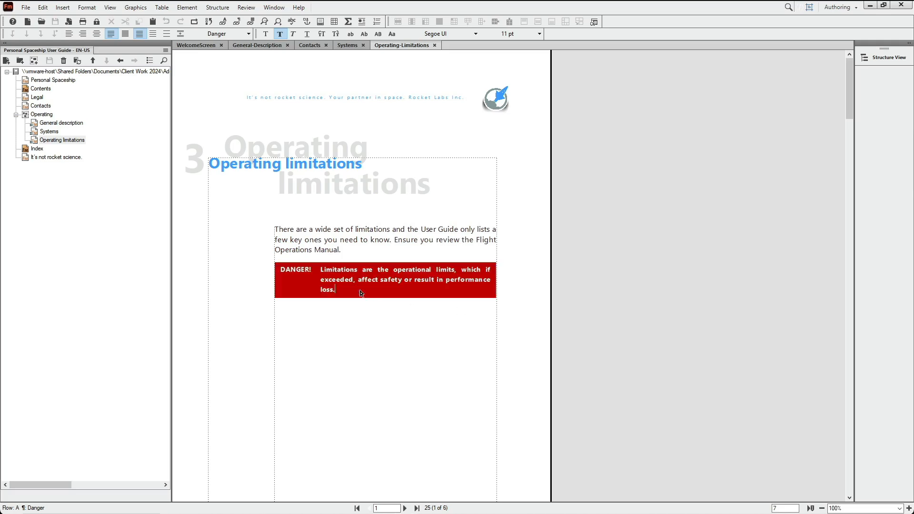
key("Return")
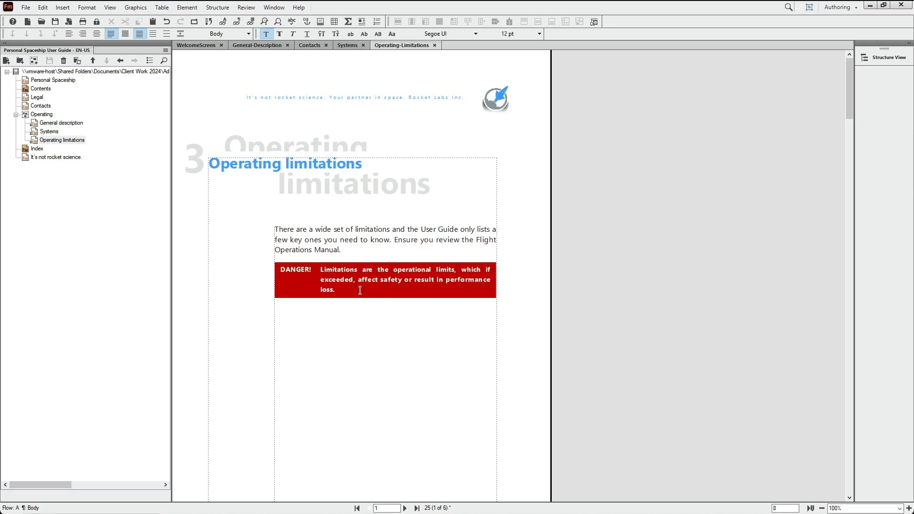
key("ctrl+v")
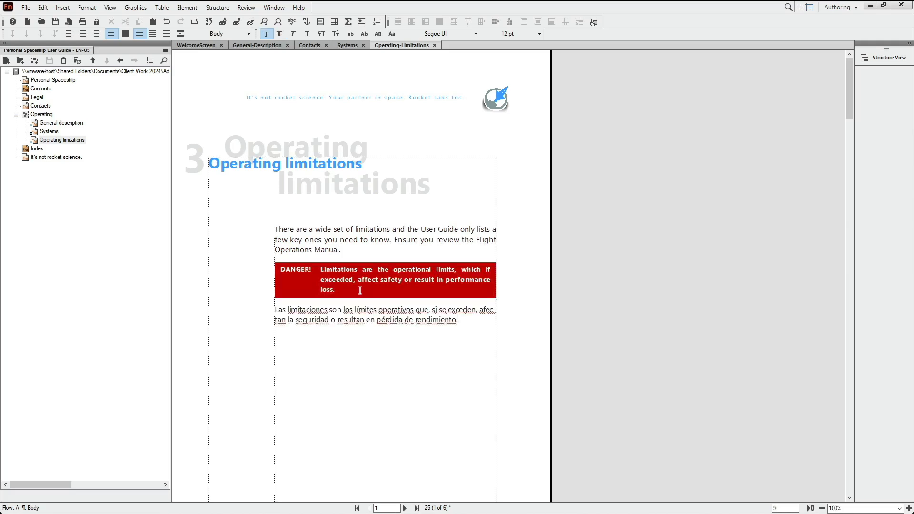
- Turn off Auto Spell Check in the spelling options of the preferences
left_click(44, 10)
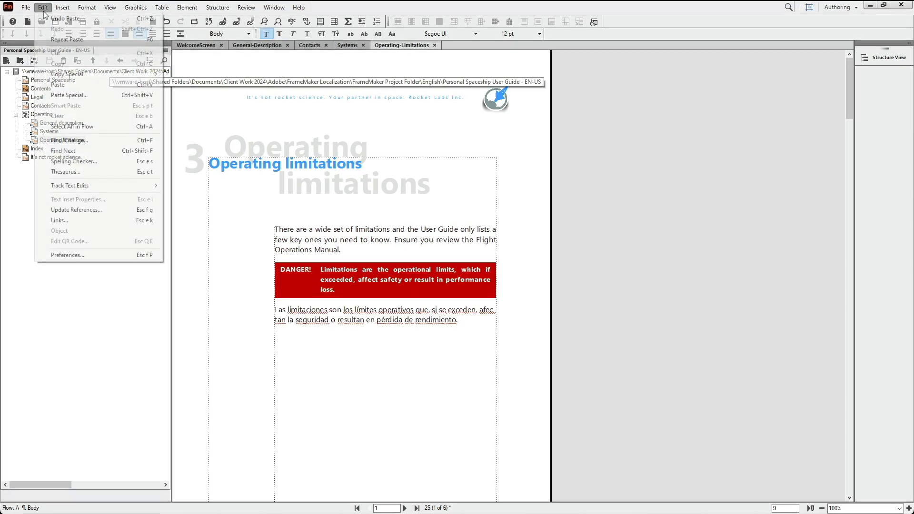
left_click(65, 255)
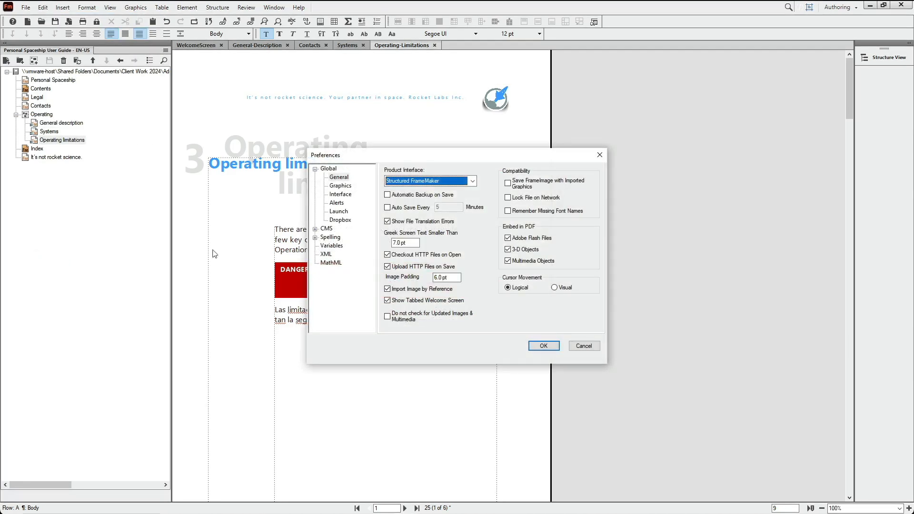
left_click(316, 237)
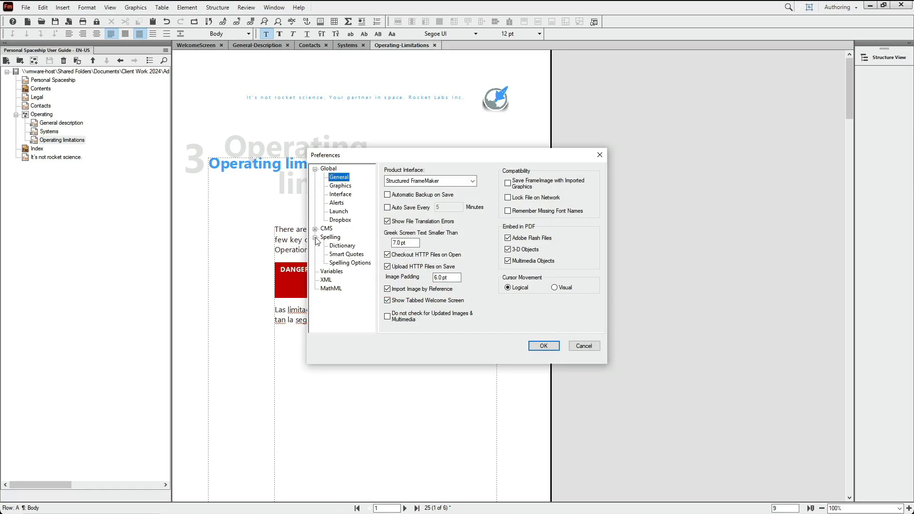
left_click(341, 263)
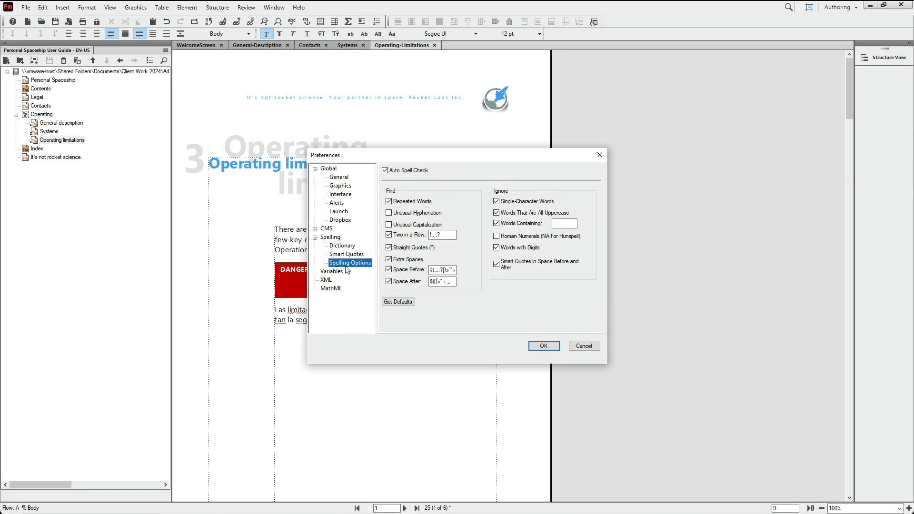
left_click(385, 170)
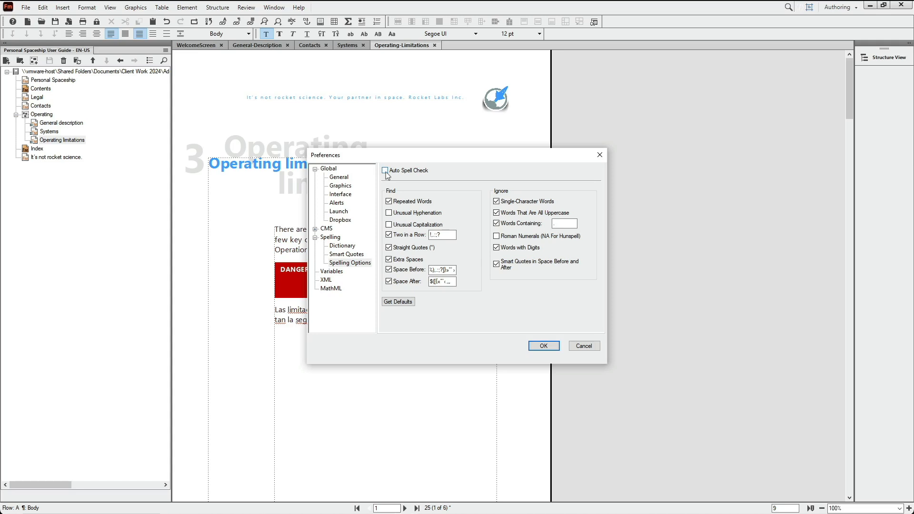
left_click(543, 347)
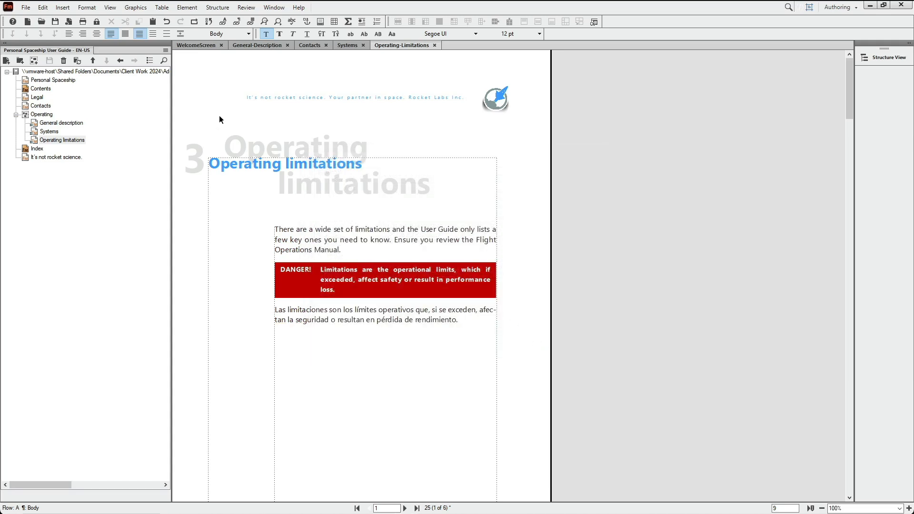
- Apply the Danger paragraph format to the Spanish paragraph below the English DANGER warning
left_click(86, 7)
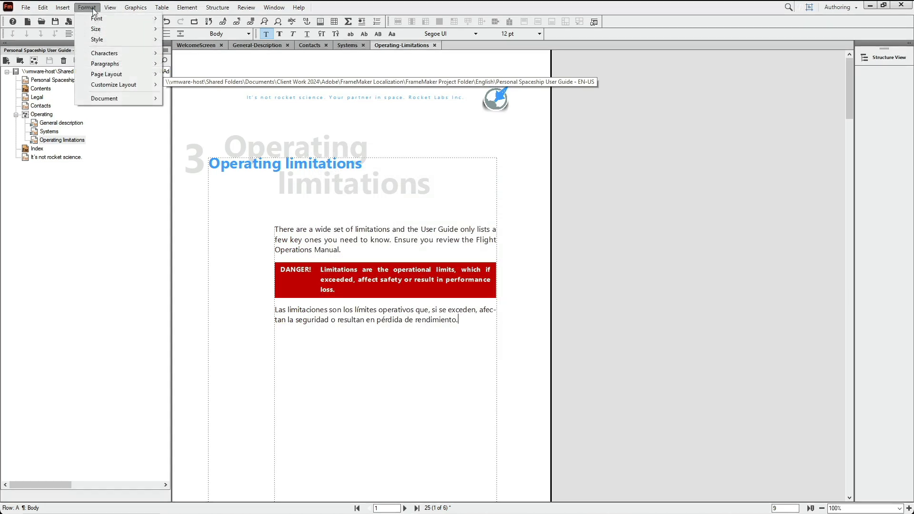
mouse_move(96, 66)
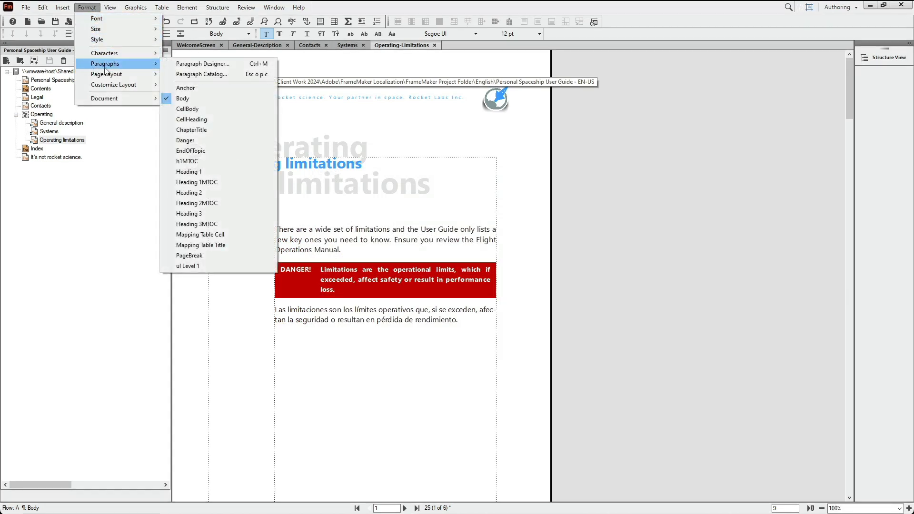
left_click(184, 142)
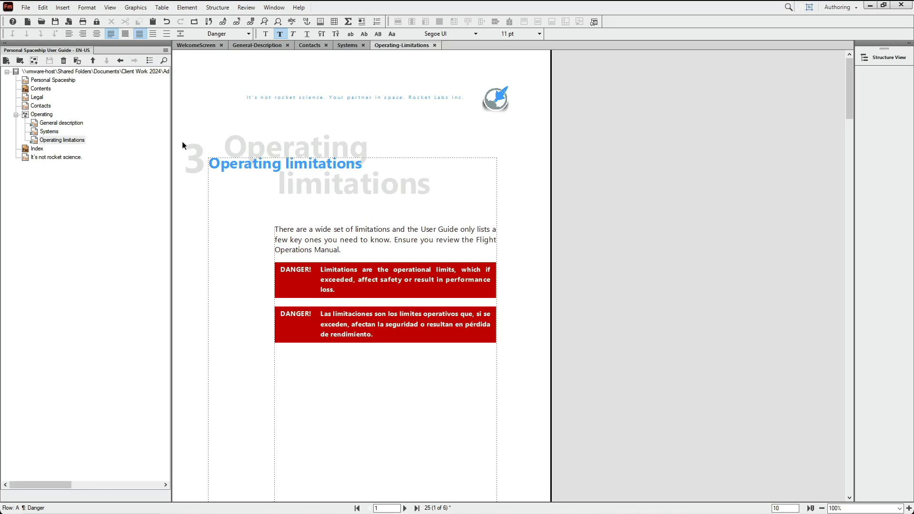
- Create a new paragraph style named Peligro from the Spanish warning's Danger format, and check the English warning's style
left_click(86, 8)
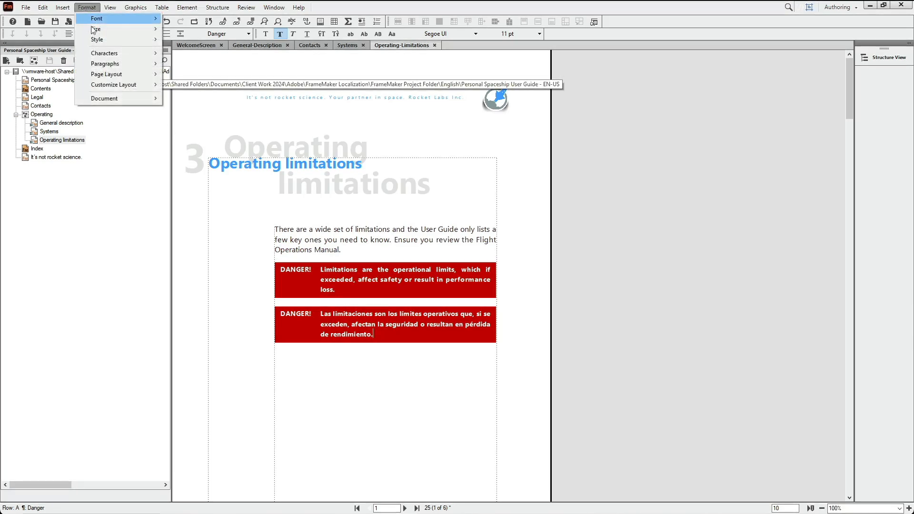
mouse_move(128, 64)
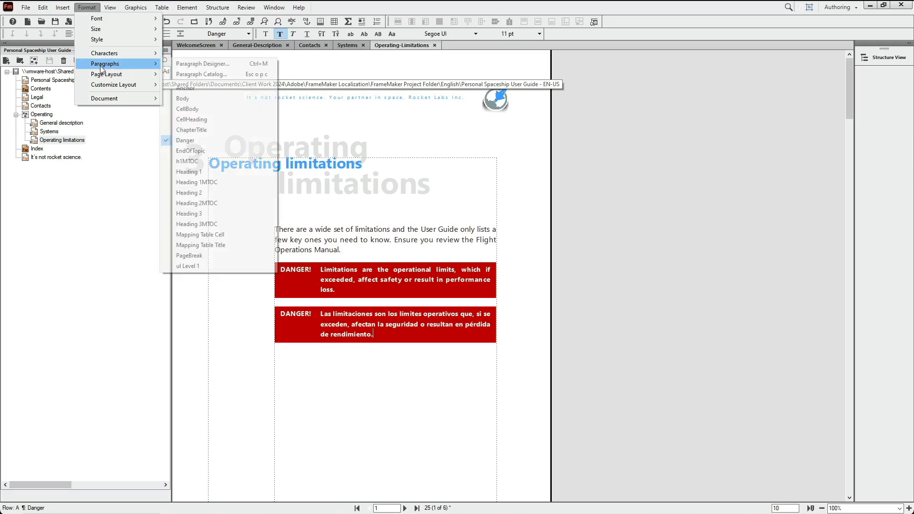
left_click(215, 69)
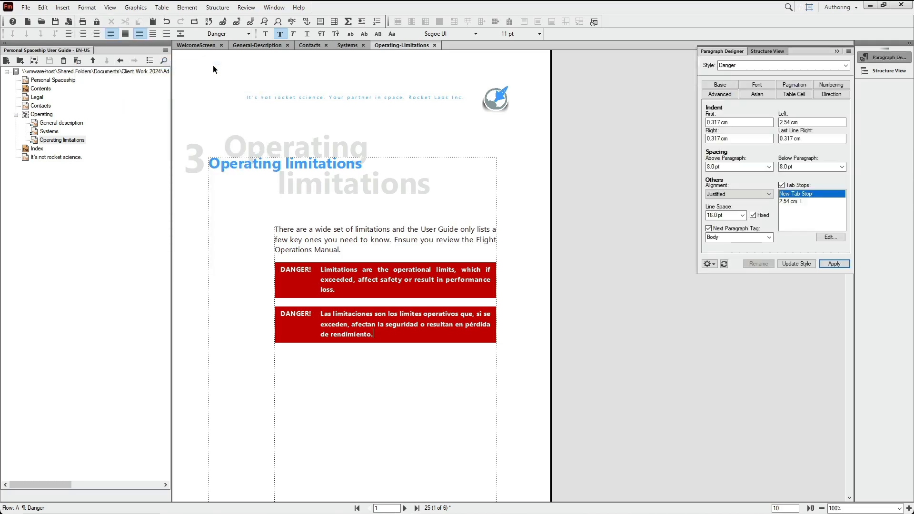
left_click(754, 64)
type("Peligro")
left_click(798, 265)
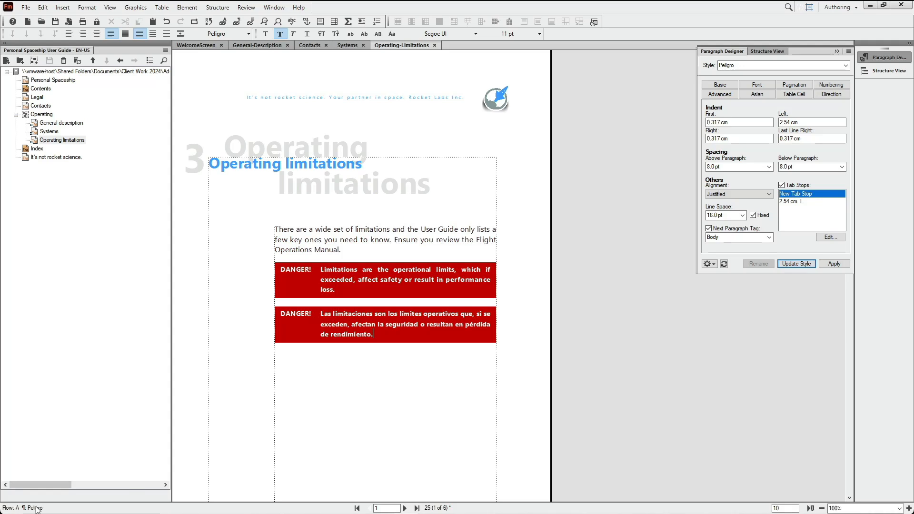
double_click(347, 281)
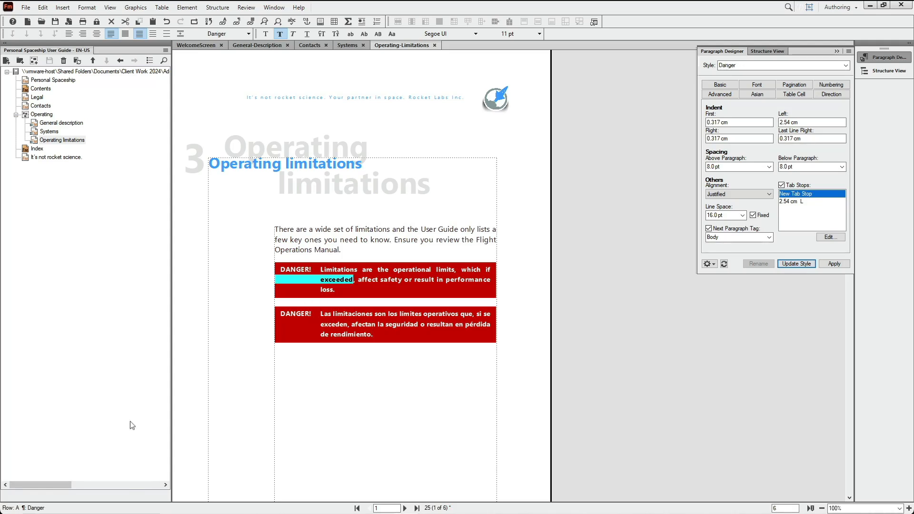
- Replace the autonumber label of the Spanish warning's Peligro style with PELIGRO!, keeping the tab code, and update the style
left_click(355, 322)
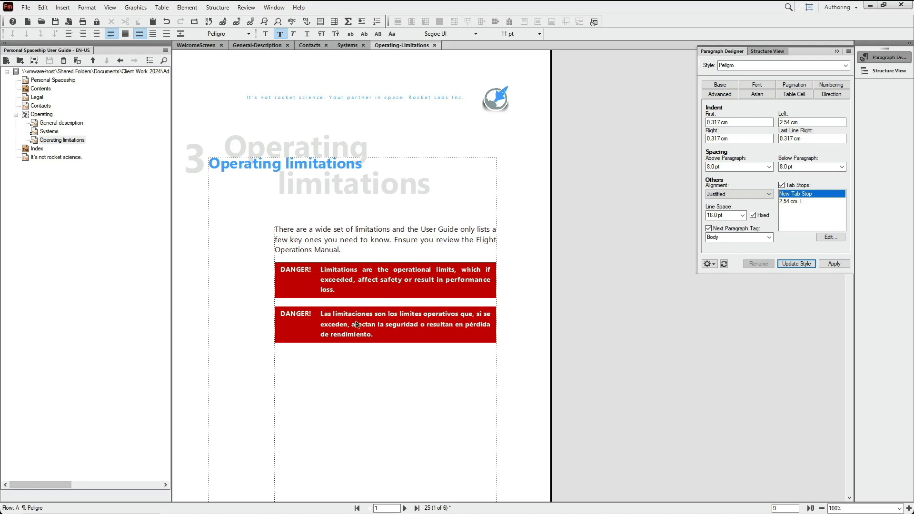
left_click(829, 86)
left_click(734, 126)
left_click_drag(729, 127, 688, 128)
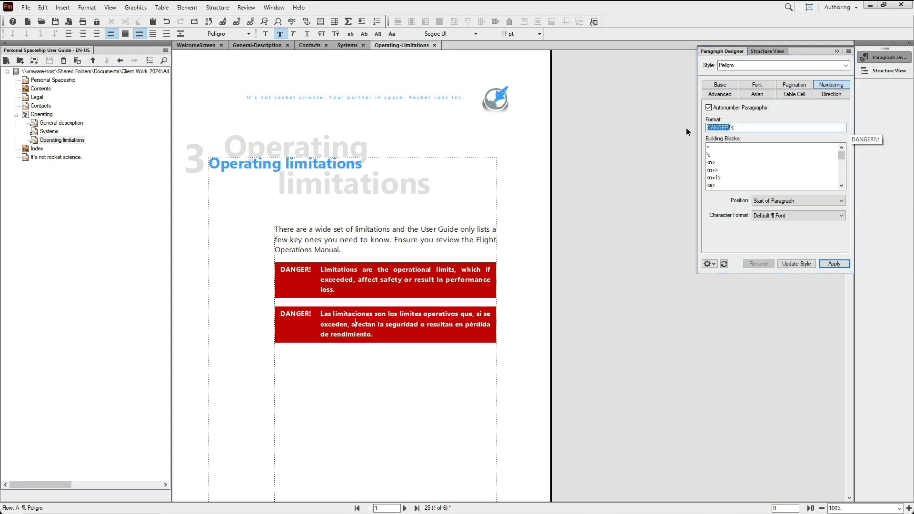
type("PELIGRO!")
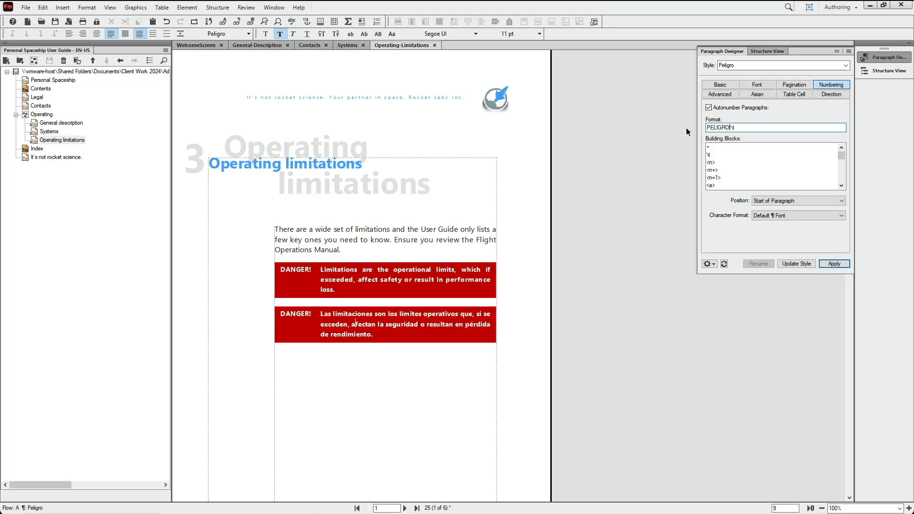
left_click(796, 264)
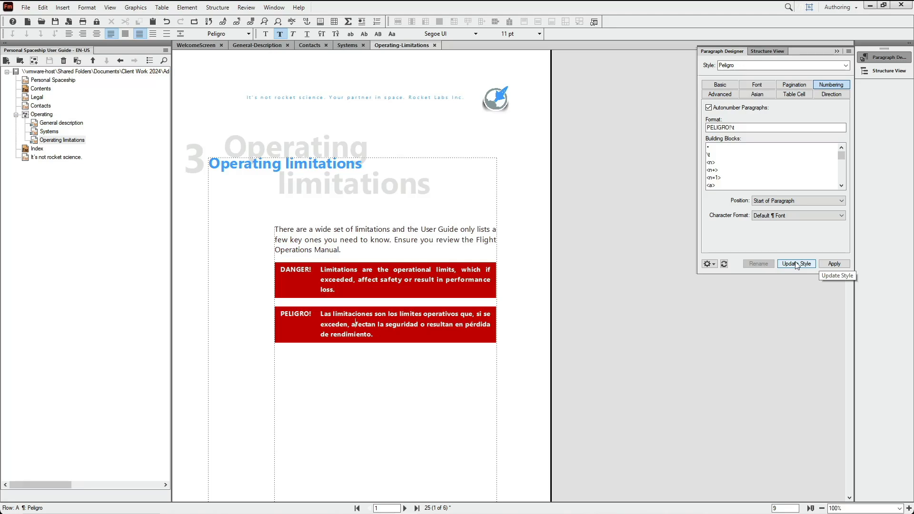
left_click(389, 218)
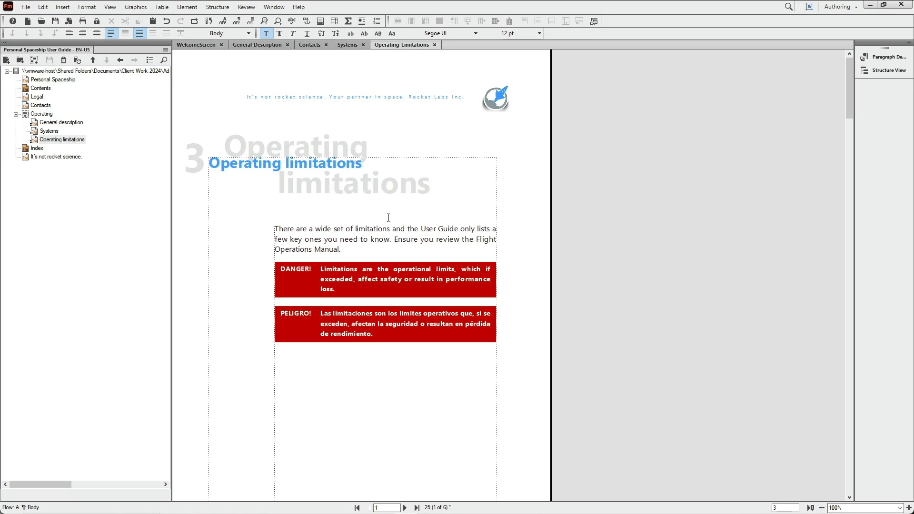
- Copy the English DANGER warning's text, translate it into Spanish in DeepL, and copy the translation
double_click(342, 269)
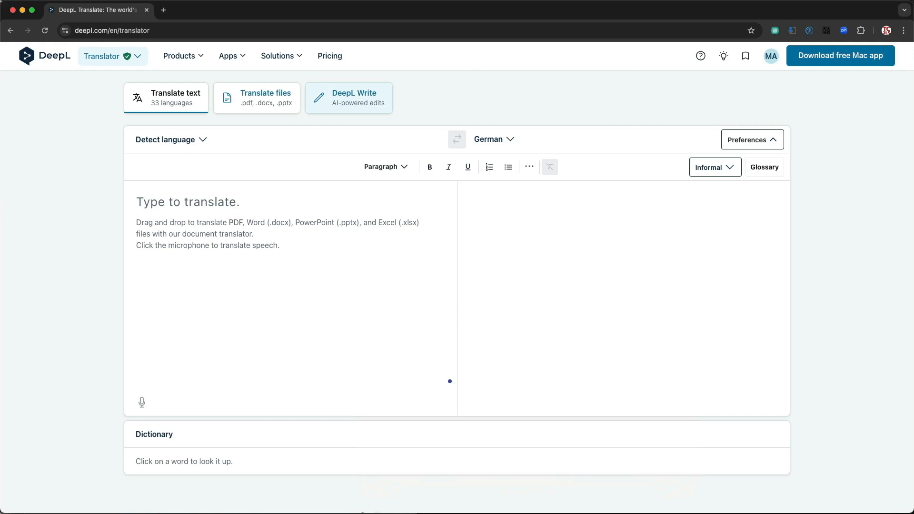
left_click(772, 59)
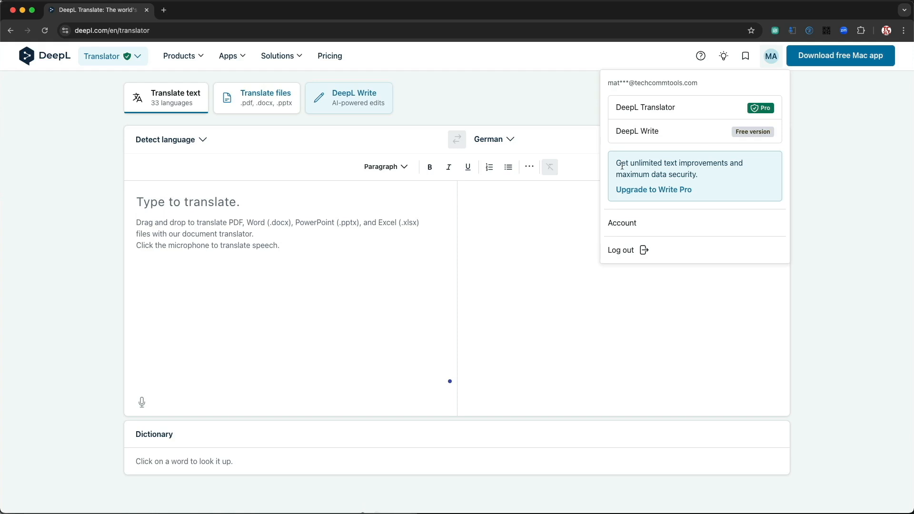
left_click(168, 234)
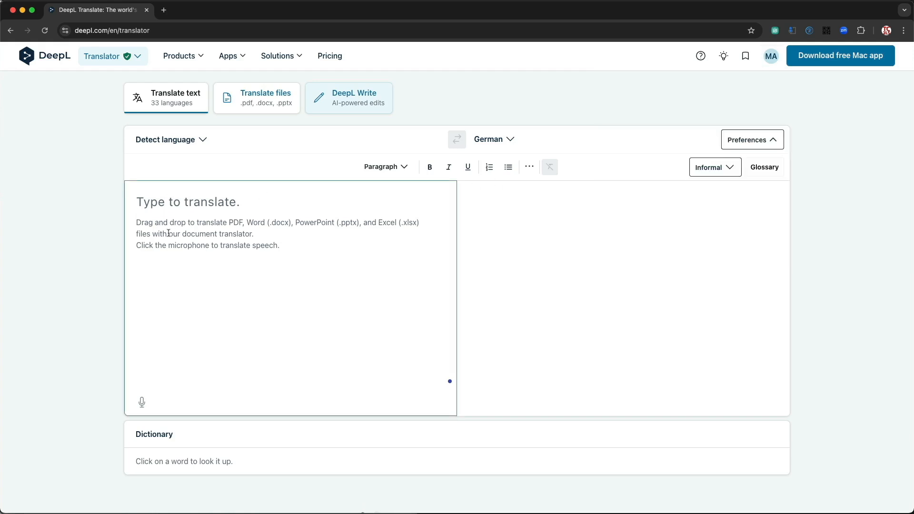
type("Limitations are the operational limits, which if exceeded, affect safety or result in performance loss.")
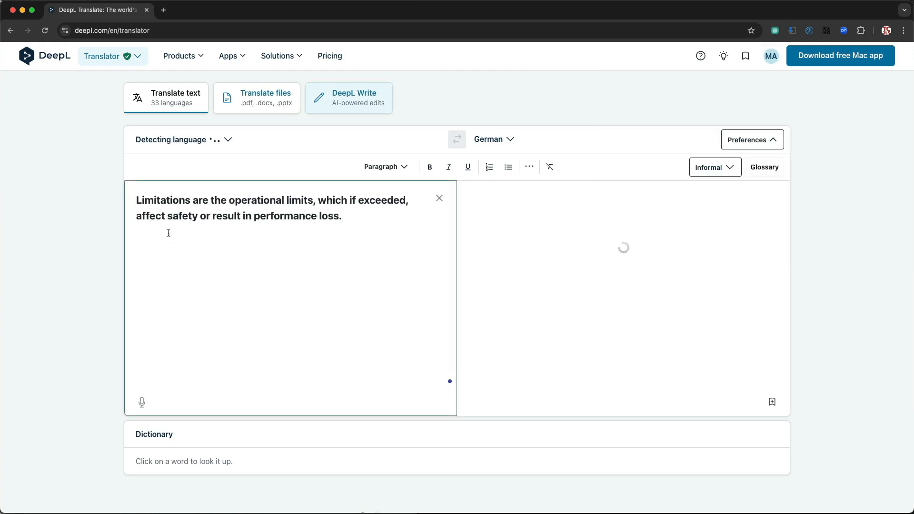
left_click(493, 141)
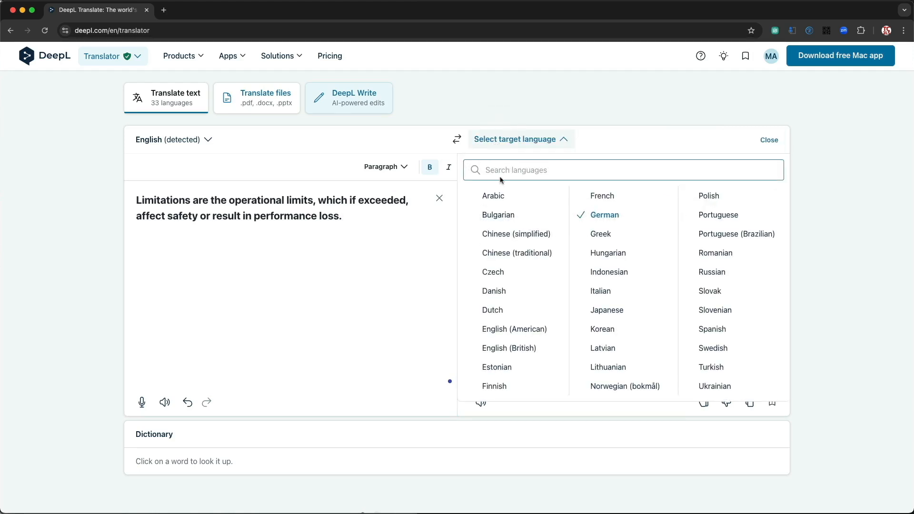
left_click(711, 330)
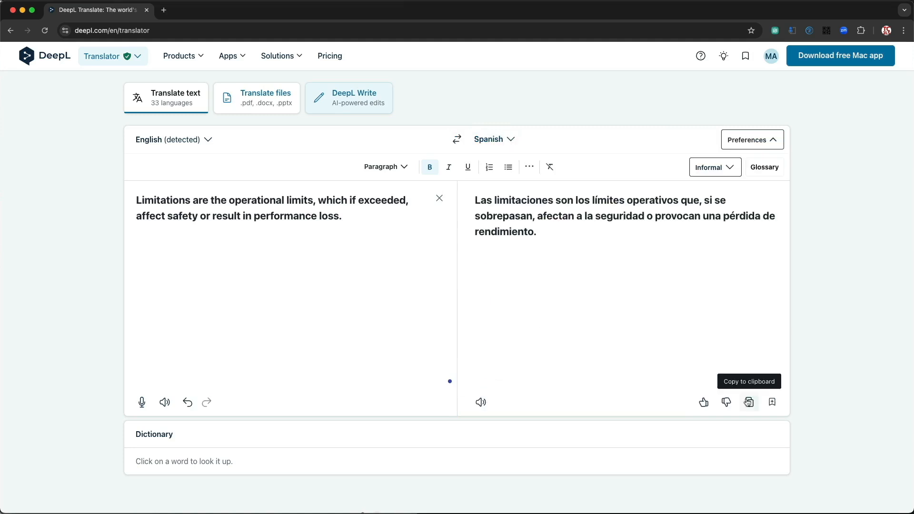
left_click(749, 403)
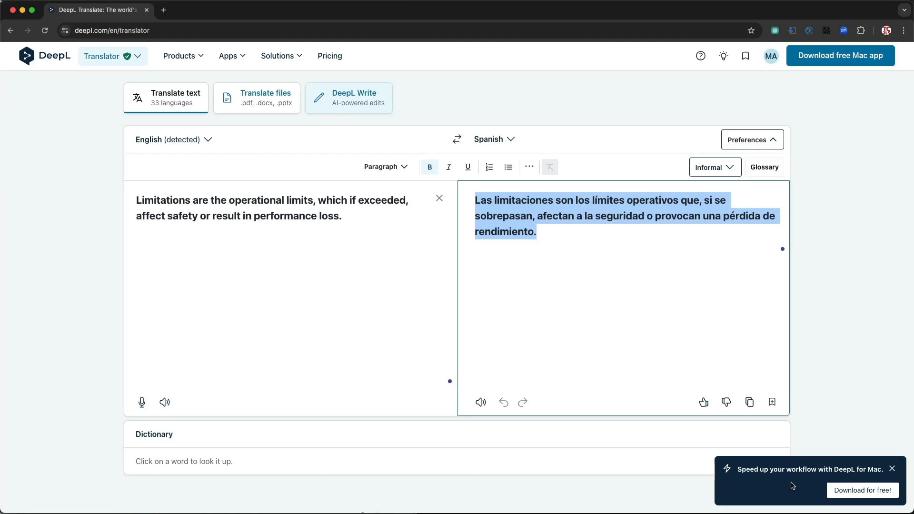
left_click(891, 468)
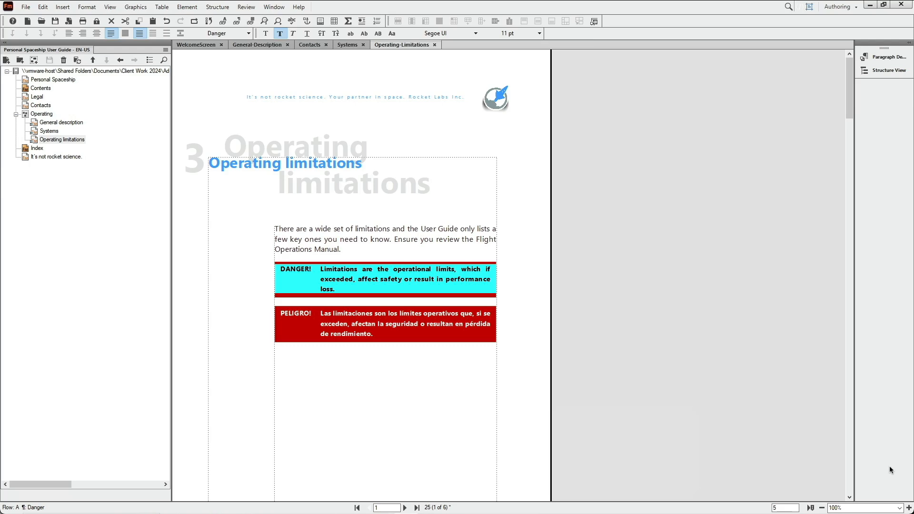
- Return to FrameMaker, paste the DeepL translation as a new paragraph below the PELIGRO warning, and apply the Peligro paragraph format
left_click(408, 334)
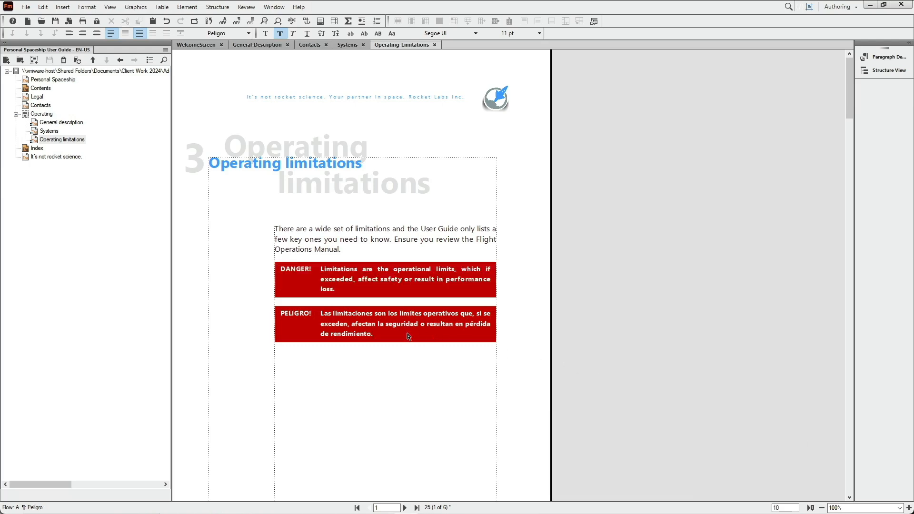
key("Return")
key("ctrl+v")
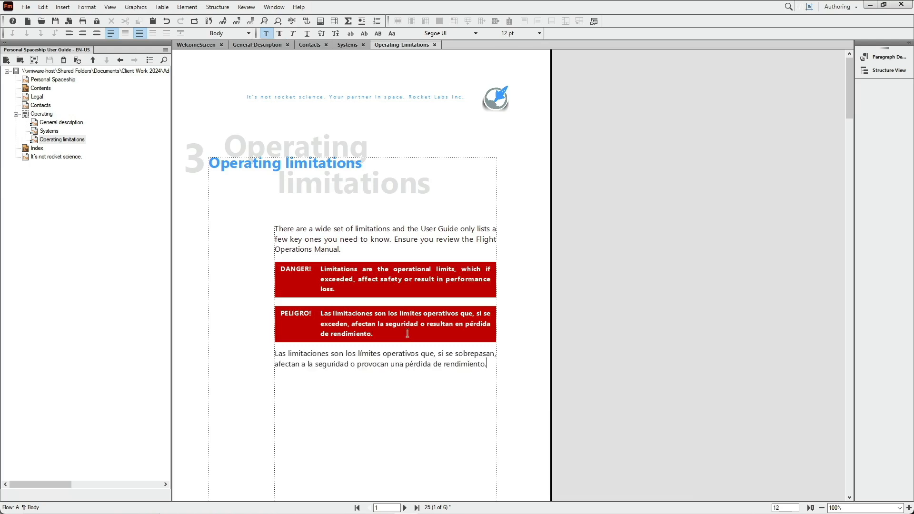
left_click(84, 8)
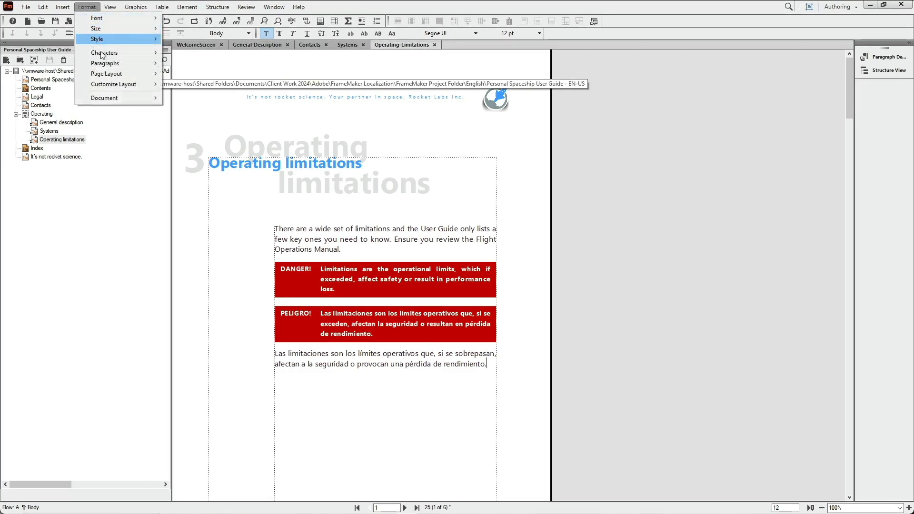
mouse_move(102, 63)
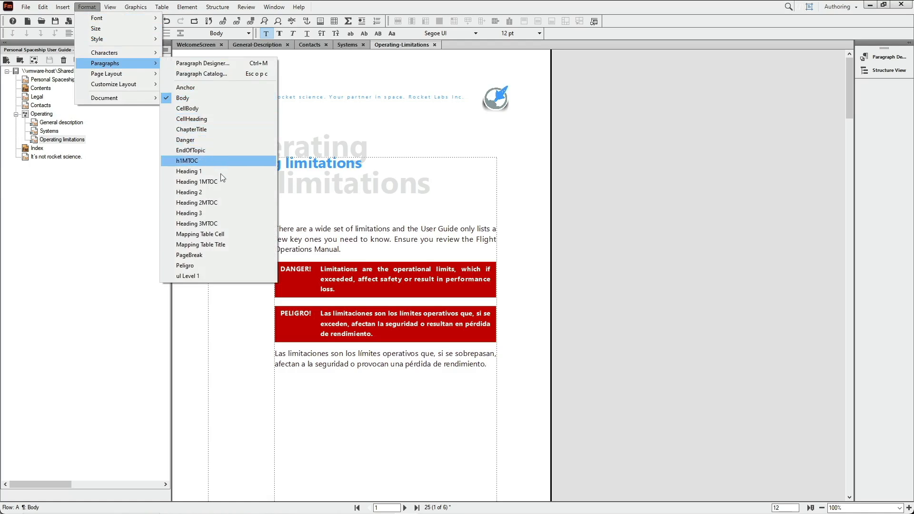
left_click(233, 267)
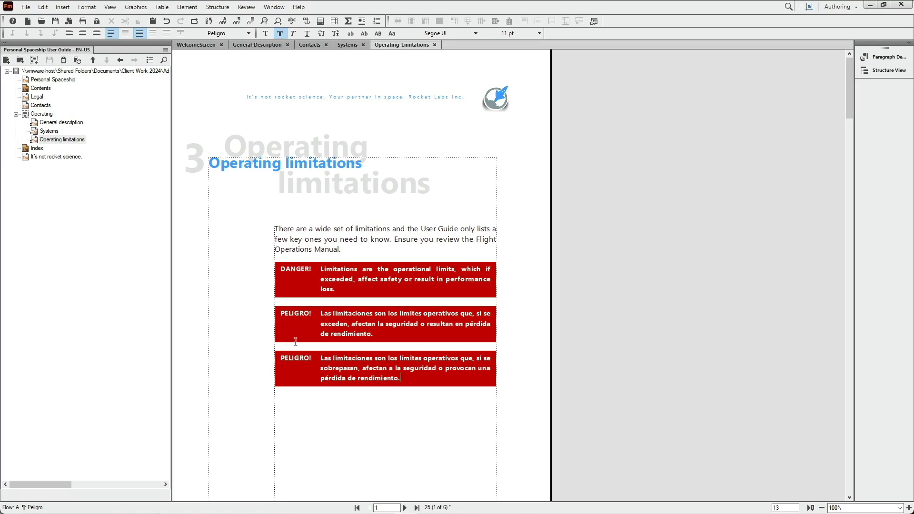
- Compare differing words in the two Spanish PELIGRO warnings, and set DeepL's translation tone to Formal
double_click(341, 368)
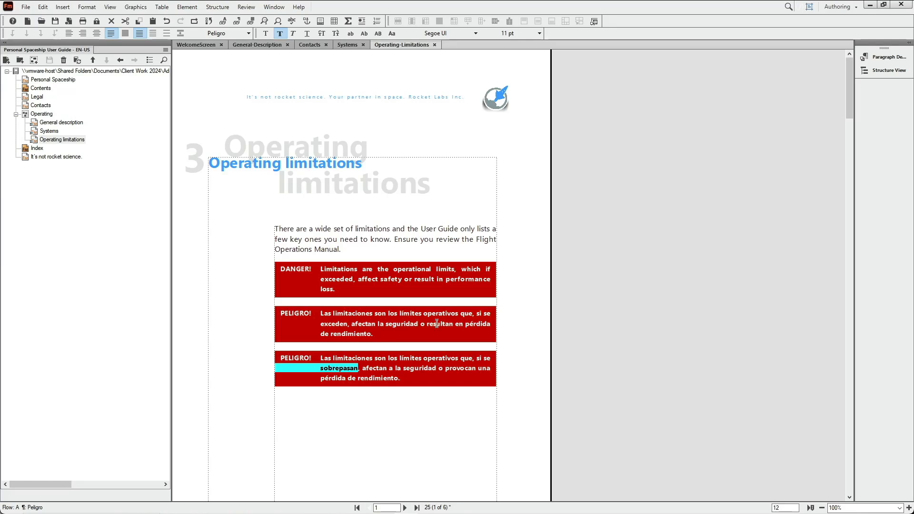
double_click(459, 370)
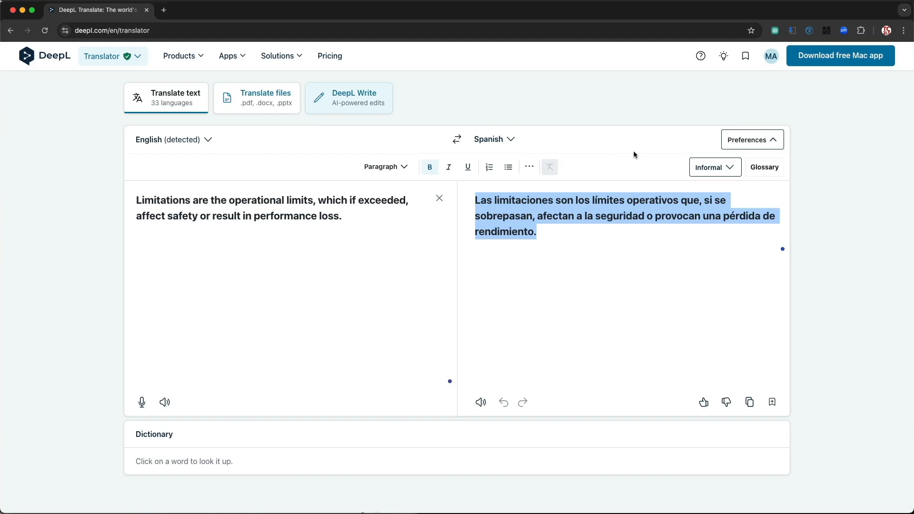
left_click(718, 170)
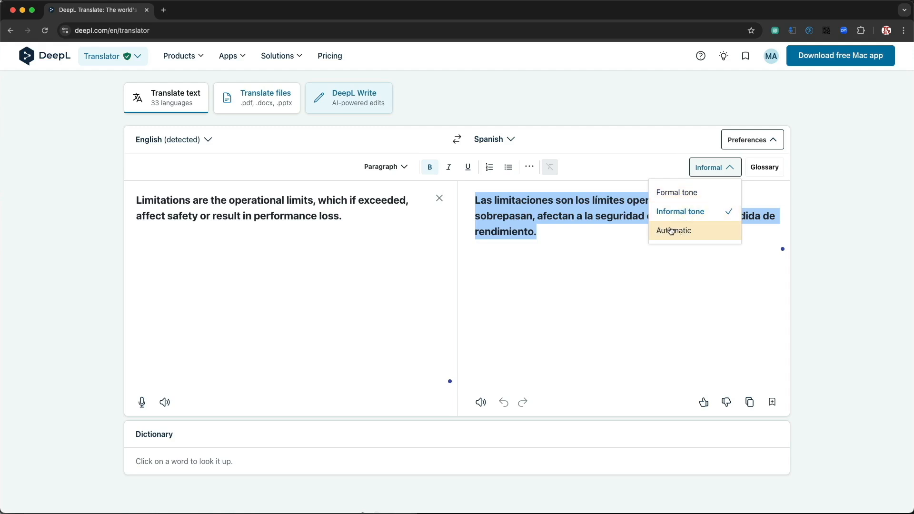
left_click(672, 194)
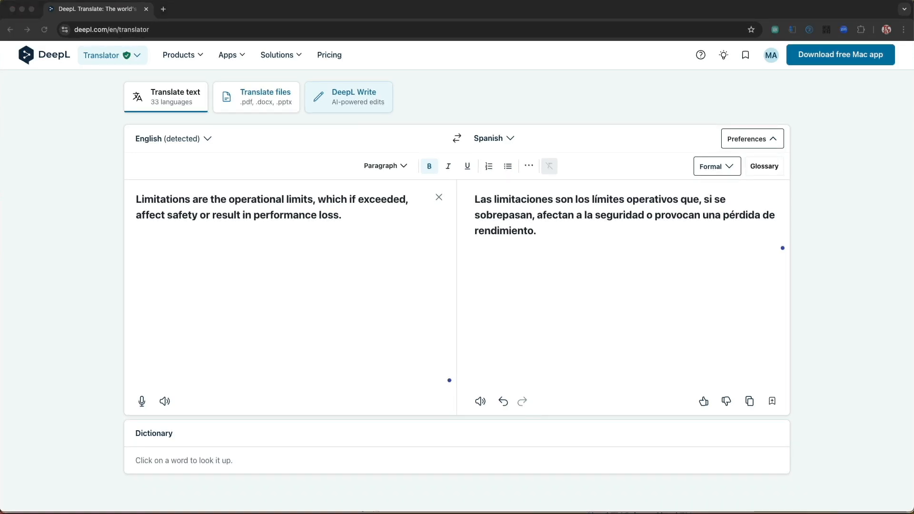
- Locate the exported XLIFF files in the FrameMaker project folder, and choose General-Description.mifml.xliff for file translation in DeepL
left_click(263, 103)
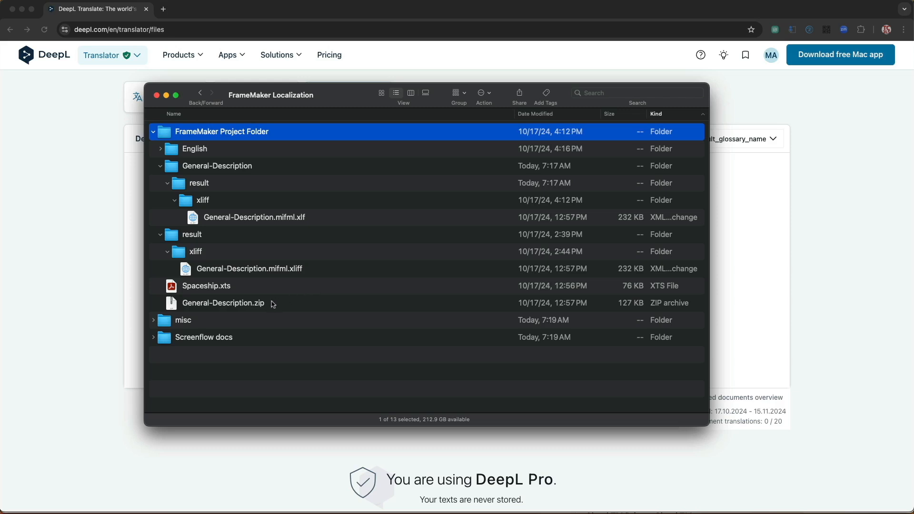
left_click(246, 308)
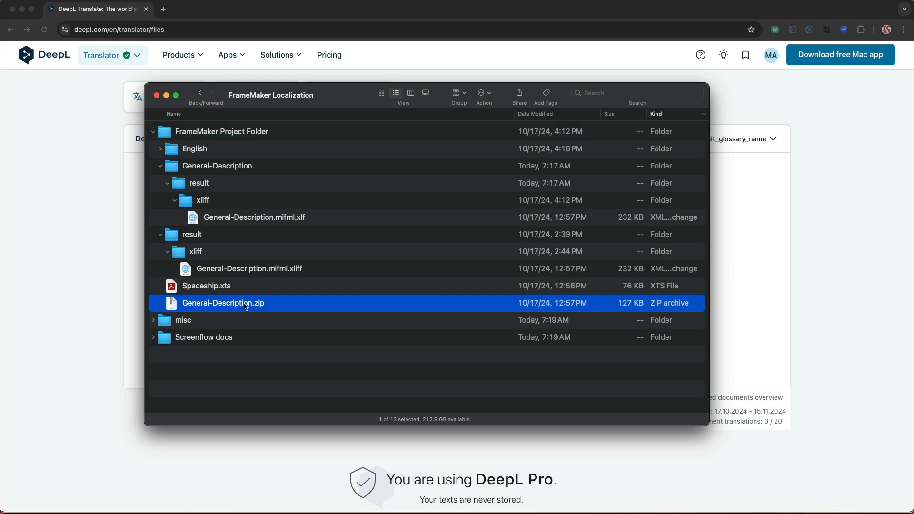
left_click(175, 168)
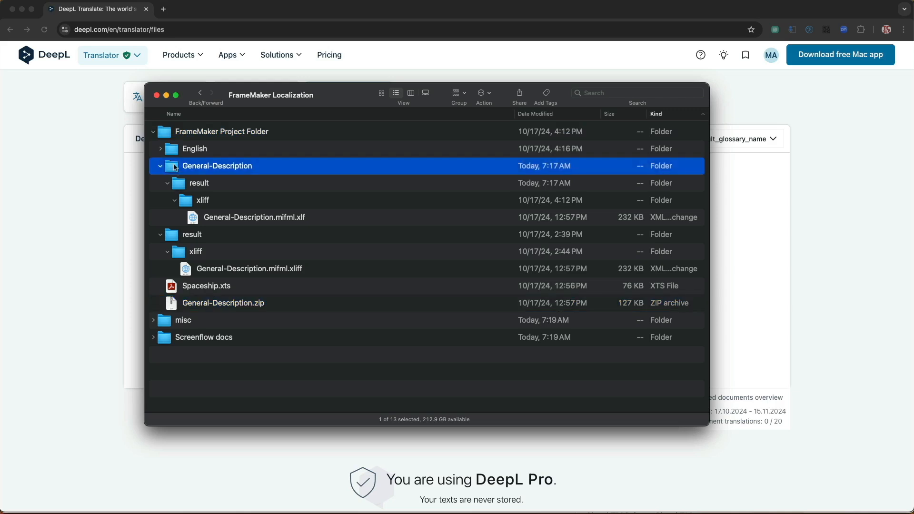
left_click(258, 222)
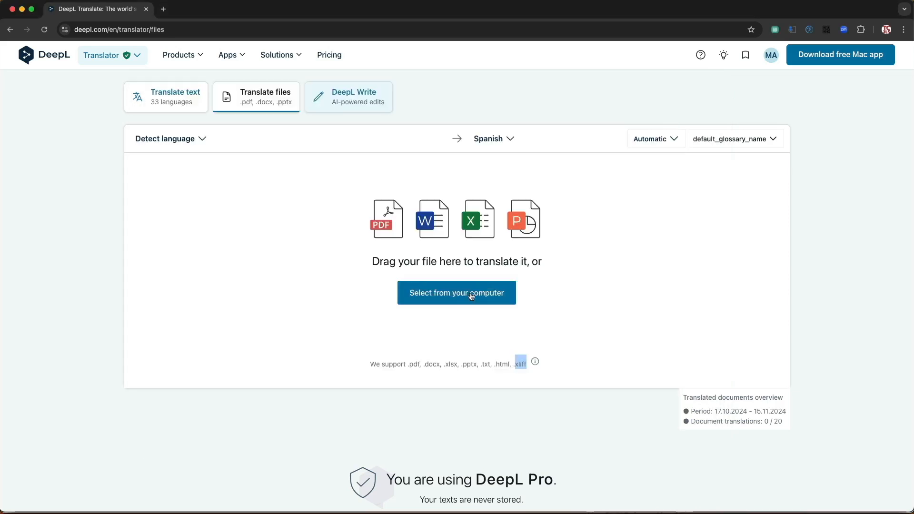
left_click(471, 294)
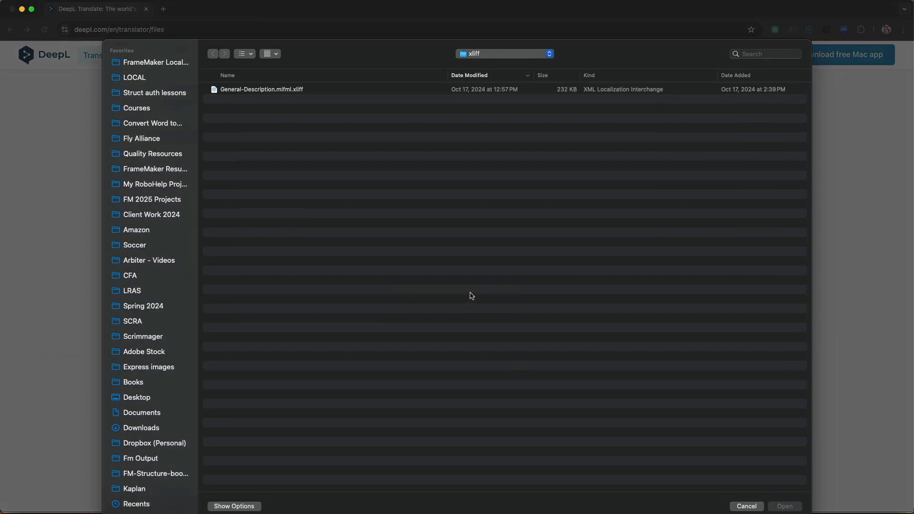
double_click(243, 90)
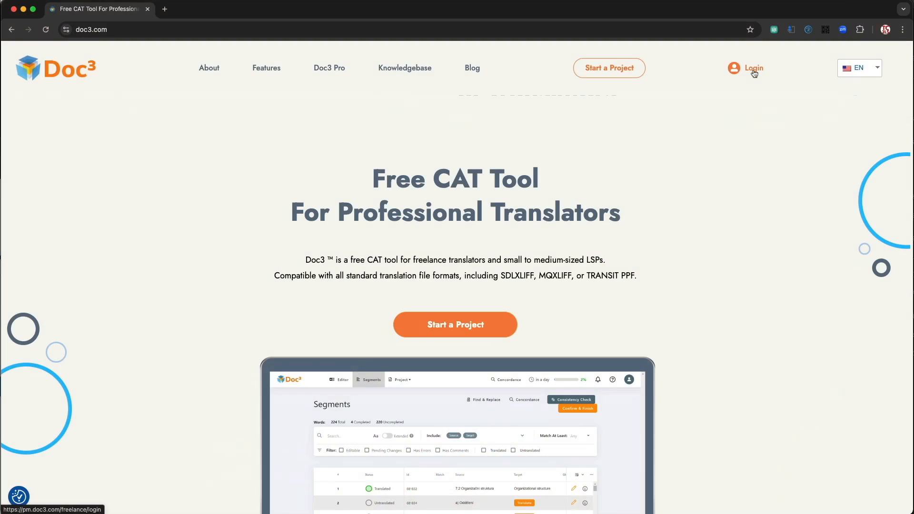
- Log in to the Doc3 translation site with the saved account credentials
left_click(754, 69)
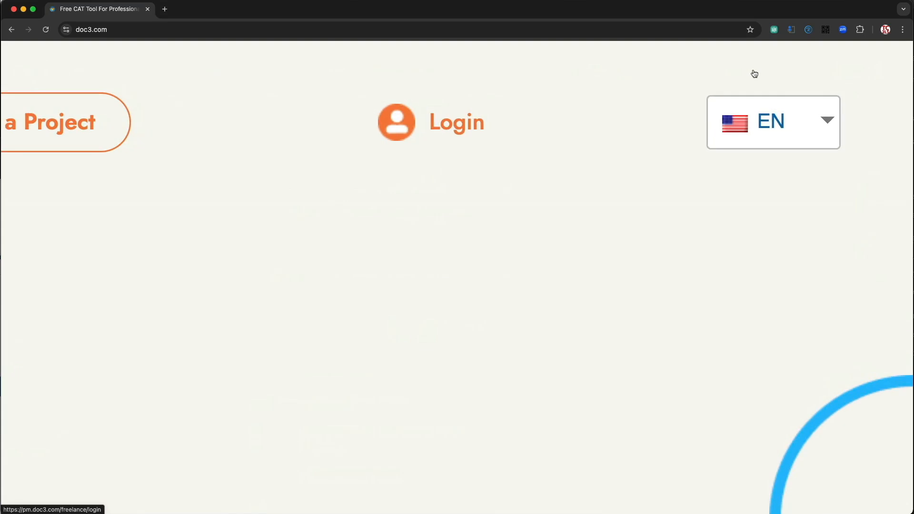
left_click(460, 125)
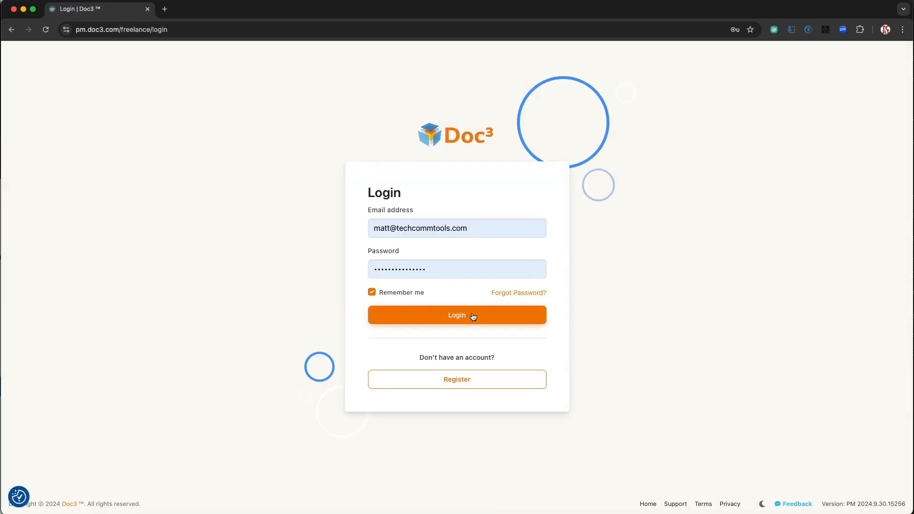
left_click(473, 316)
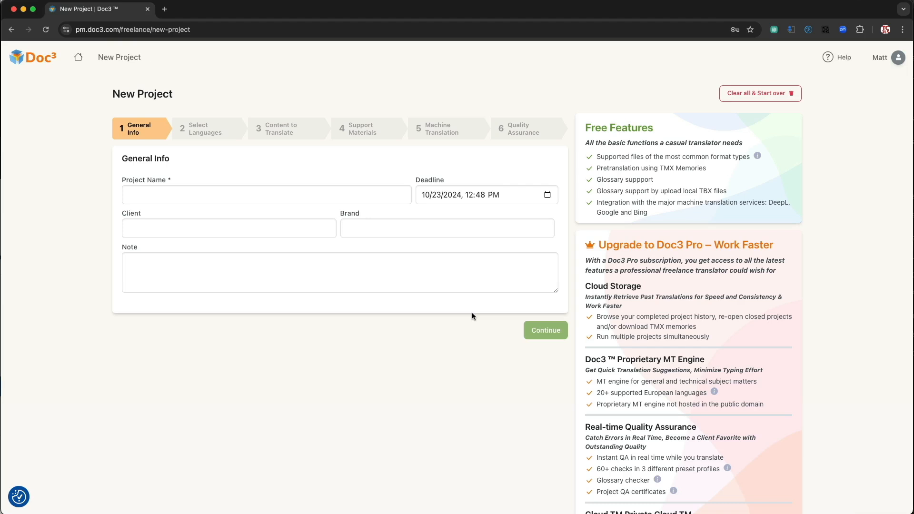
- Enter the project name General Description and the client Adobe for the new Doc3 project, and continue to language selection
type("General Description")
key("Tab")
type("Adobe")
key("Tab")
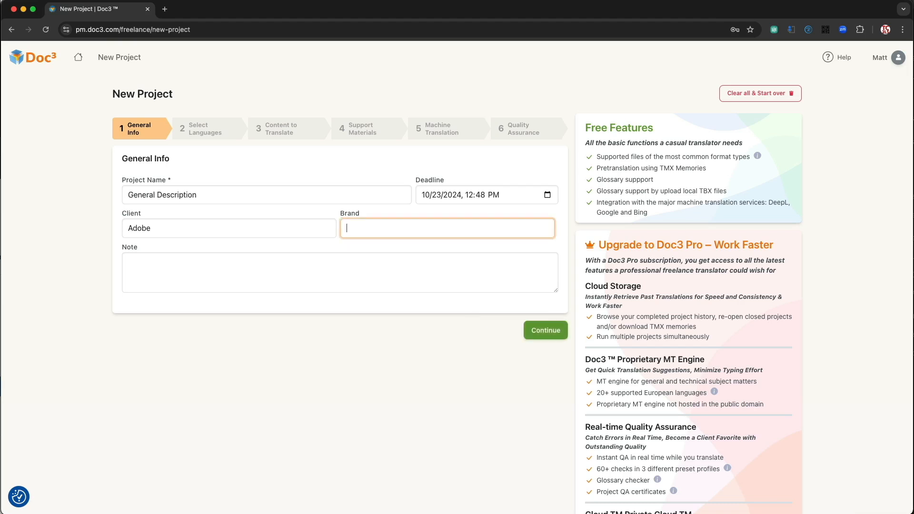
left_click(539, 330)
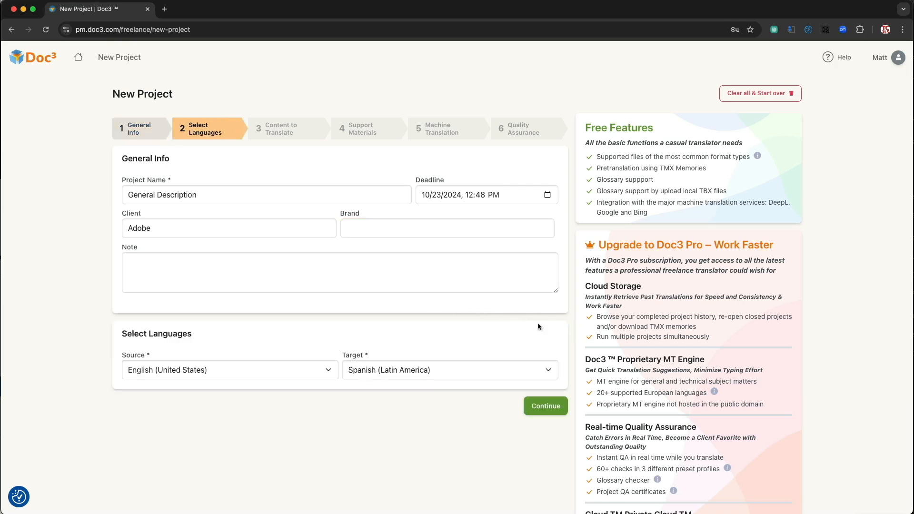
- Accept English (United States) to Spanish (Latin America), and add General-Description.mifml.xliff as the project's source file
scroll(541, 407, "down", 3)
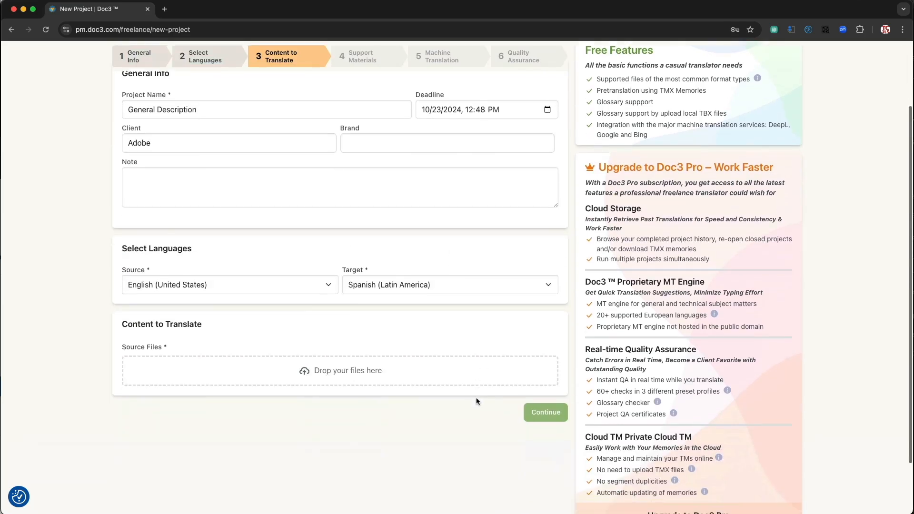
left_click(352, 369)
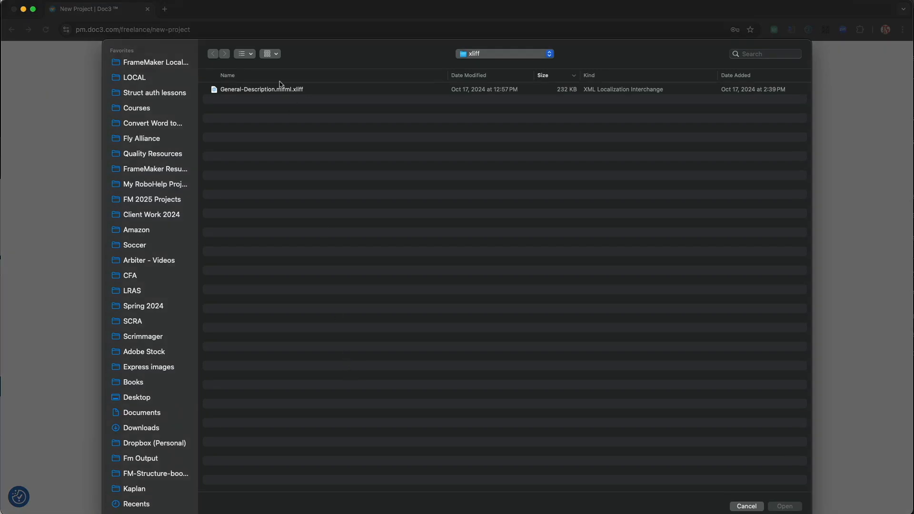
double_click(262, 90)
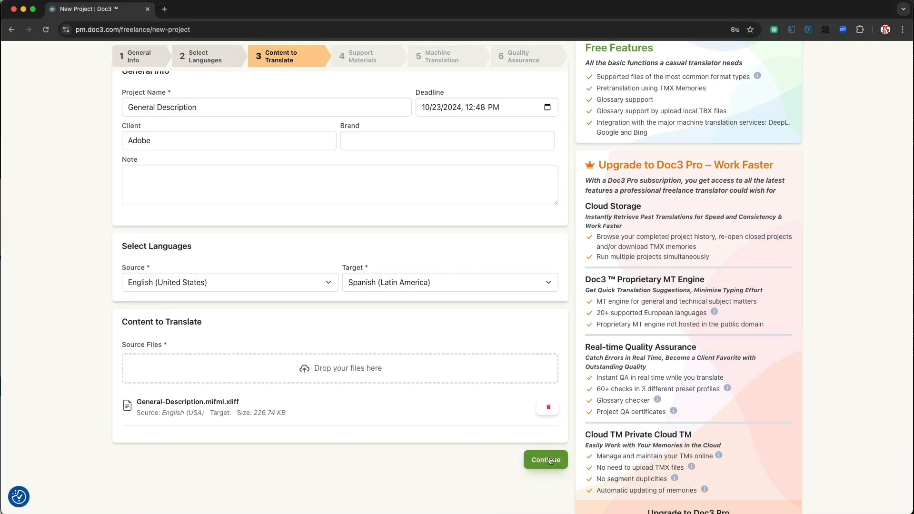
left_click(546, 461)
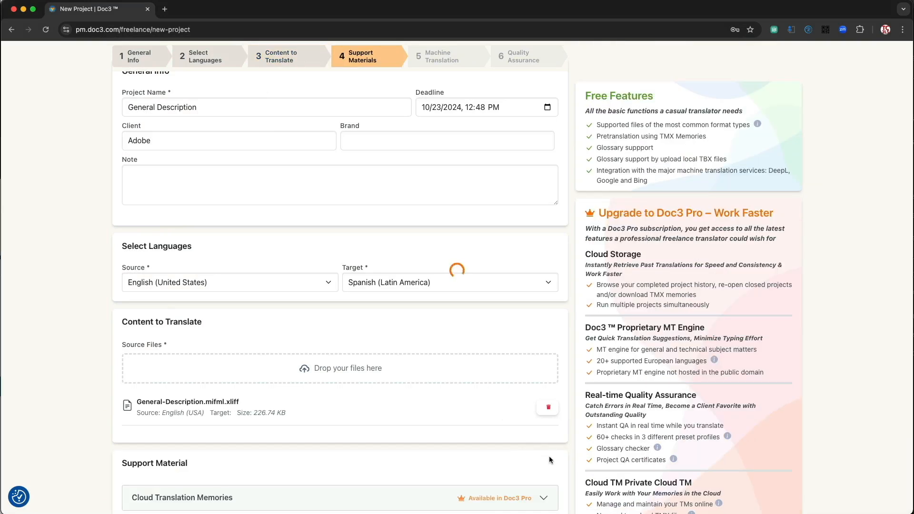
- Review the Local Translation Memories option, and continue to machine translation without adding any support material
scroll(547, 429, "down", 3)
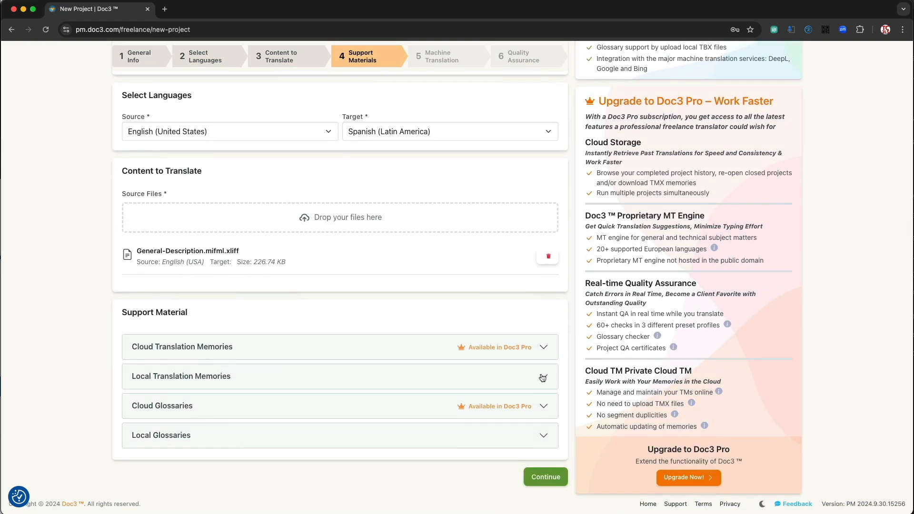
left_click(542, 377)
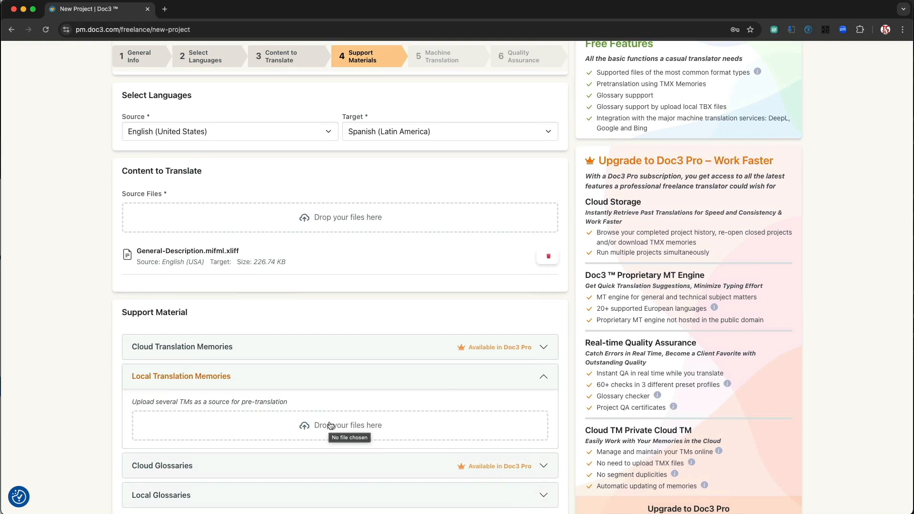
left_click(542, 378)
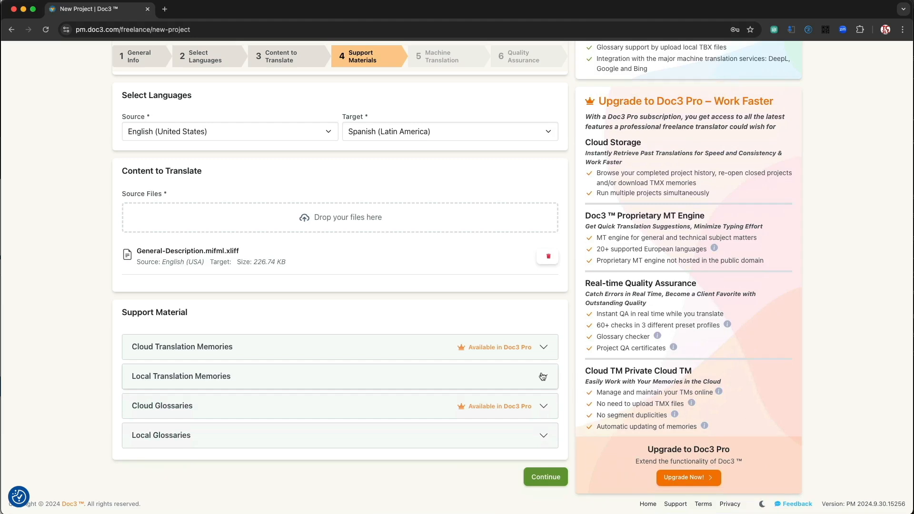
left_click(543, 477)
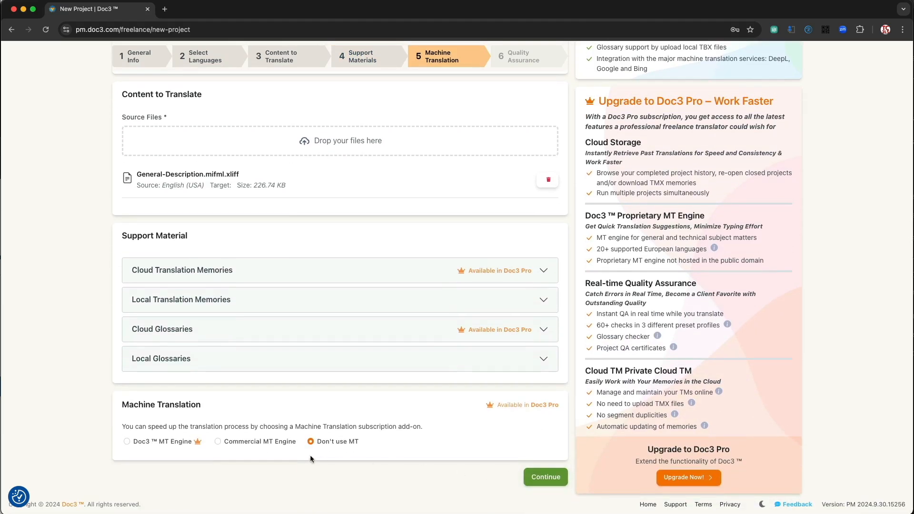
- Choose Commercial MT Engine for the project, and open a DeepL PRO key entry in the API key settings
left_click(219, 442)
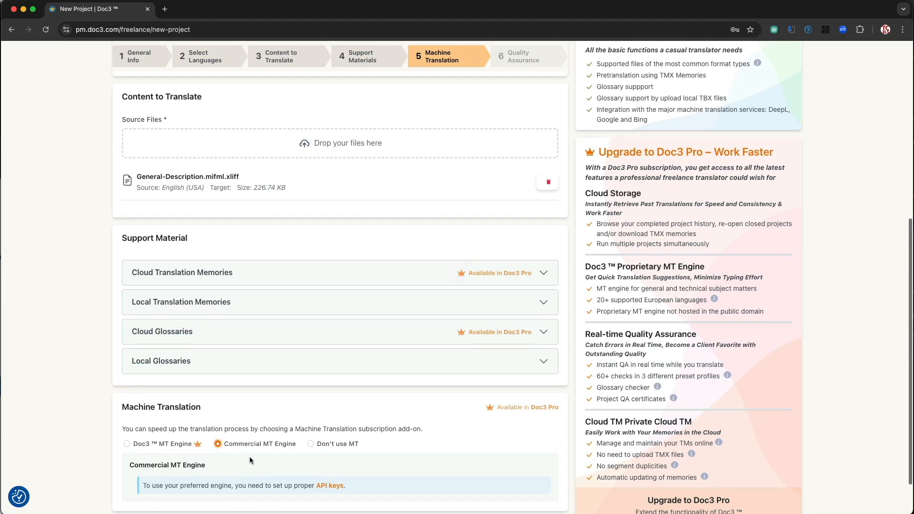
left_click(325, 486)
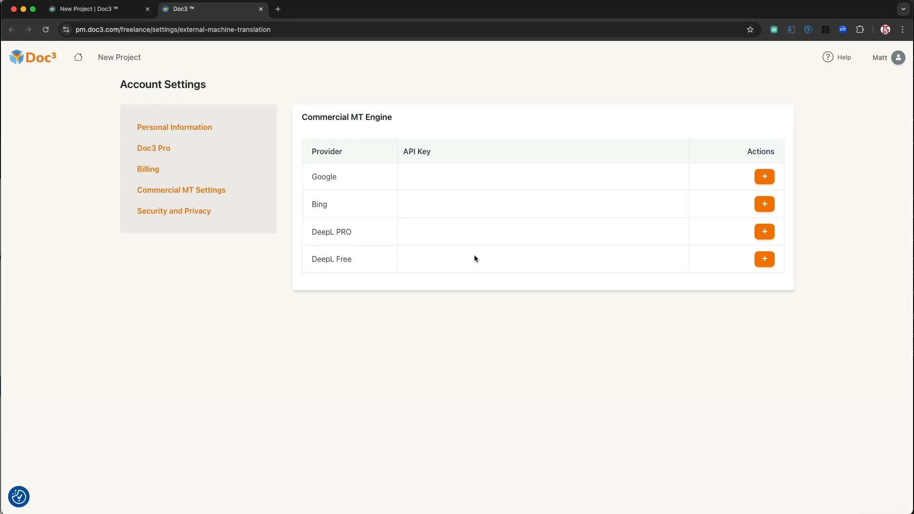
left_click(764, 232)
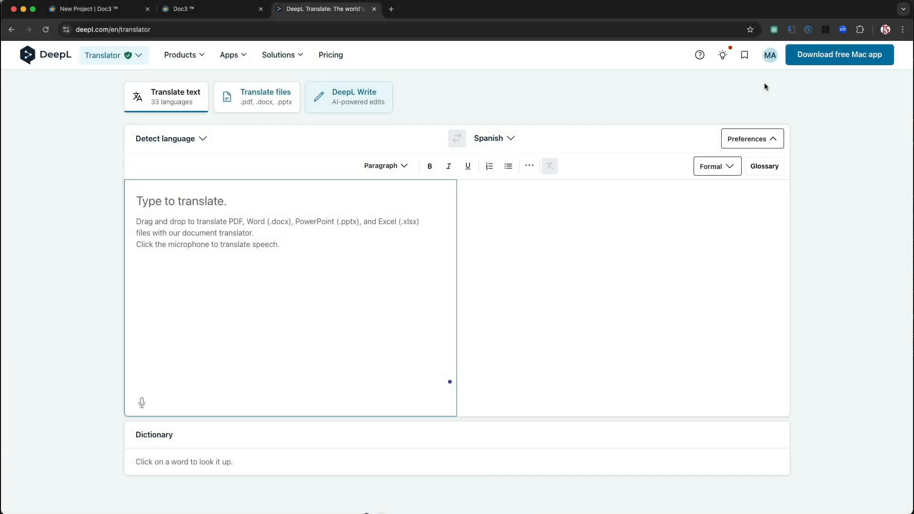
- Open the DeepL account details and find the Authentication Key for CAT tool plugins
left_click(771, 56)
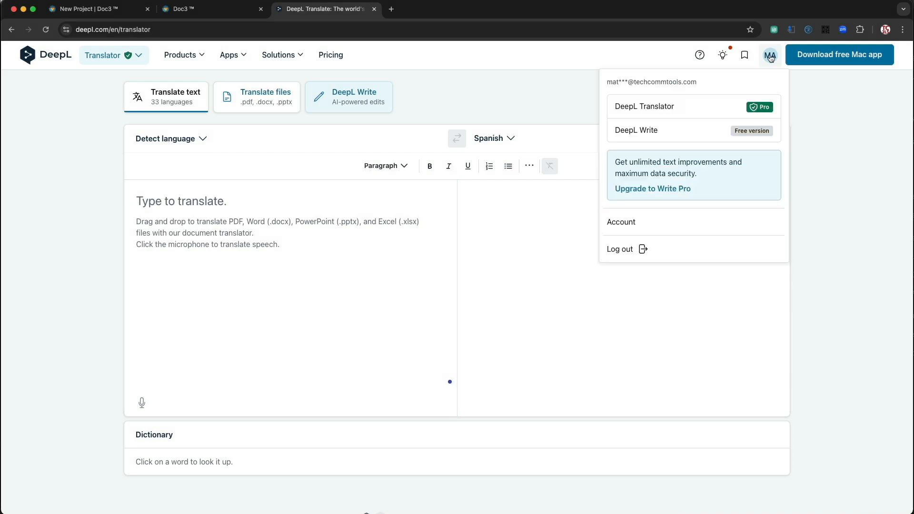
left_click(623, 223)
left_click(213, 137)
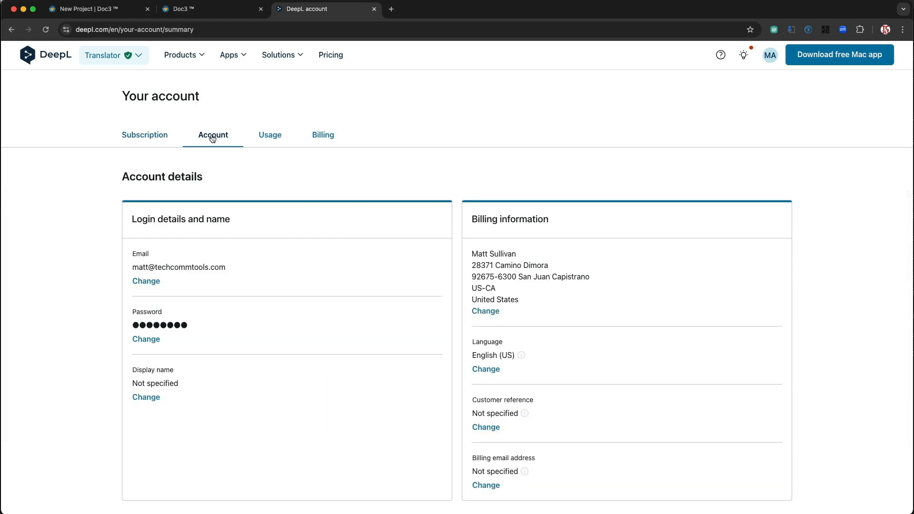
scroll(247, 219, "down", 7)
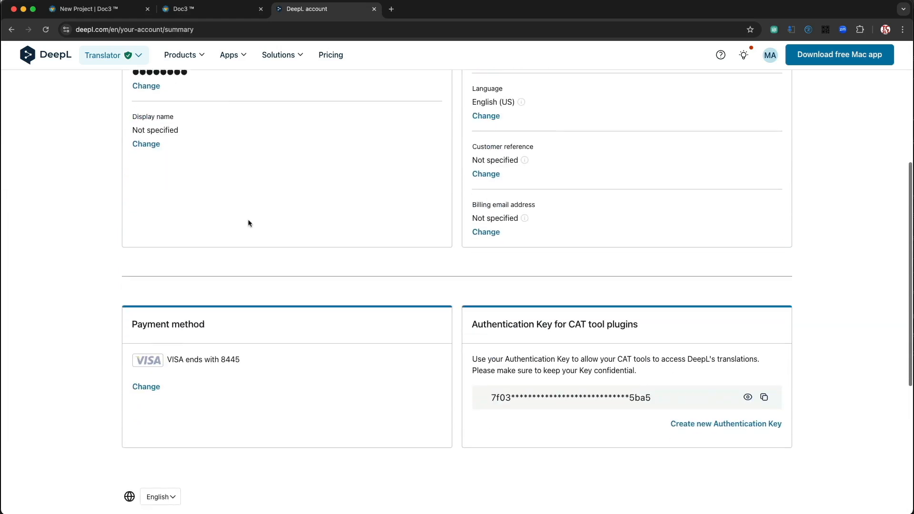
double_click(500, 221)
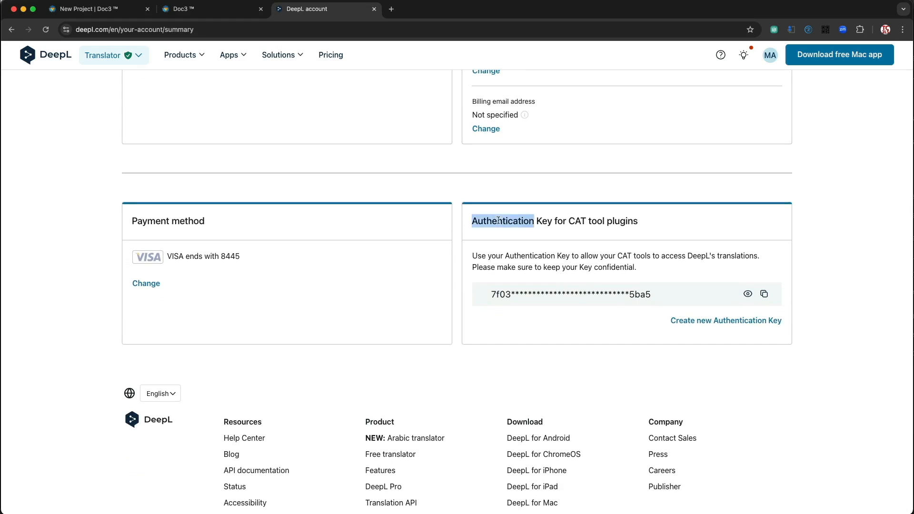
left_click_drag(500, 220, 597, 220)
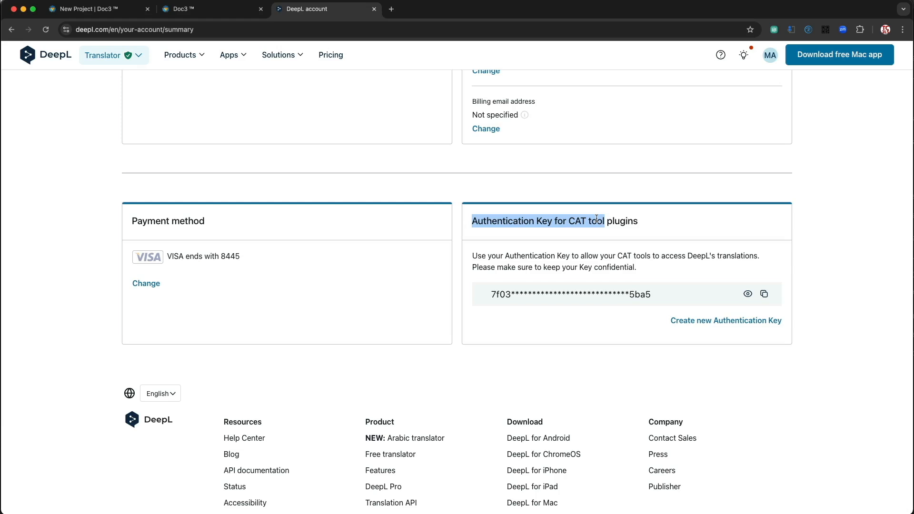
- Try to register the copied DeepL authentication key as the DeepL PRO API key in Doc3
left_click(748, 293)
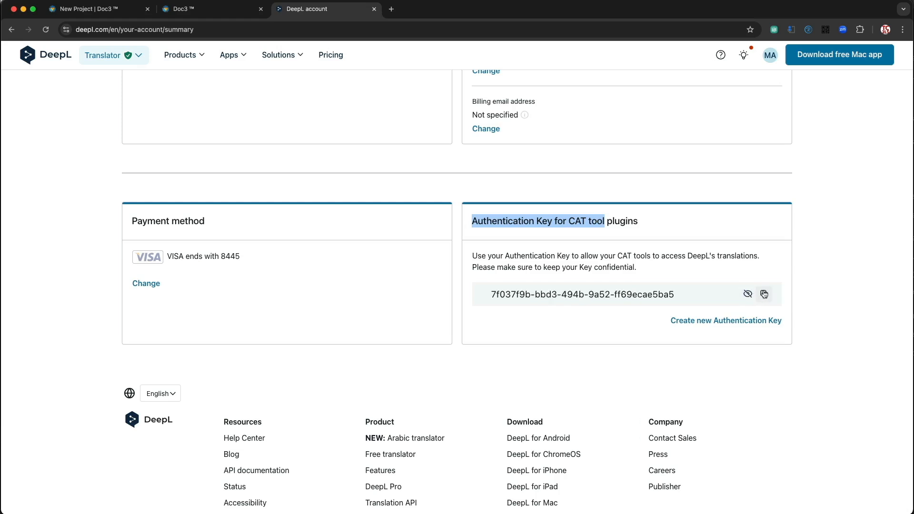
left_click(765, 294)
key("ctrl+shift+Tab")
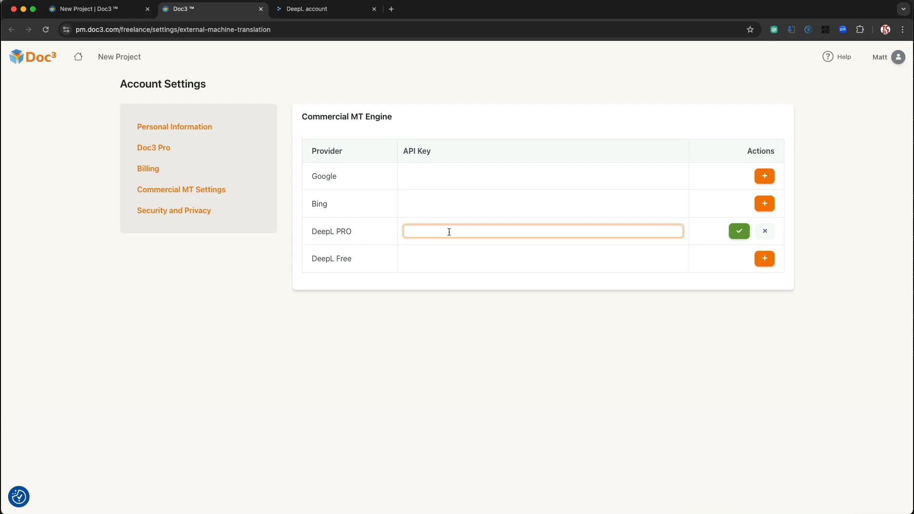
key("super+v")
left_click(740, 230)
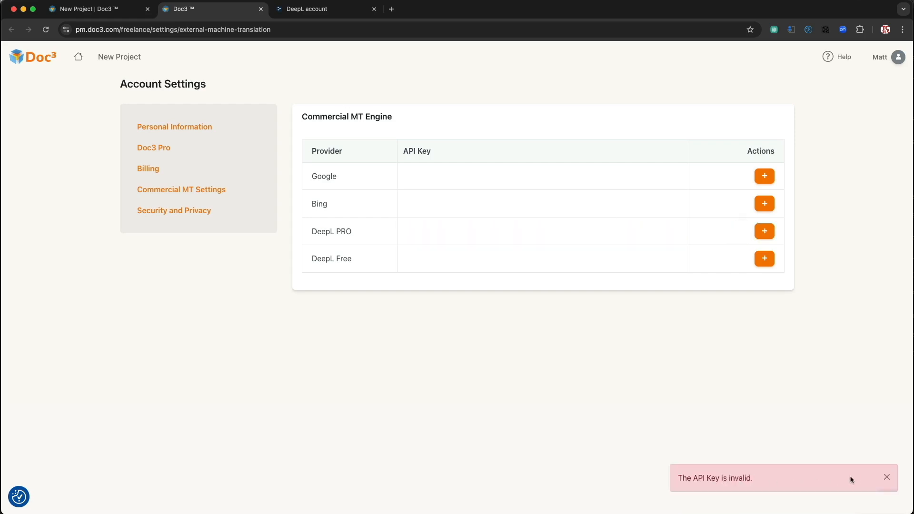
left_click(886, 478)
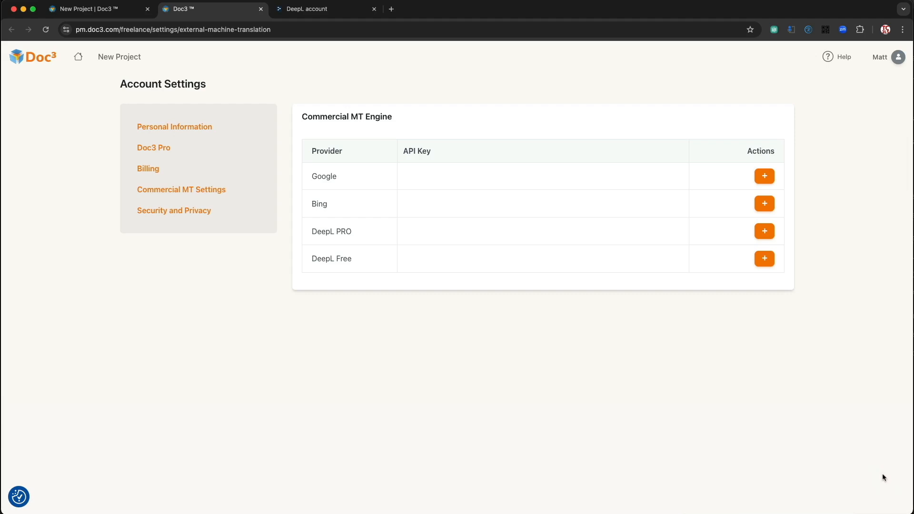
- Return to the new Doc3 project, set machine translation to Don't use MT, and continue
left_click(261, 9)
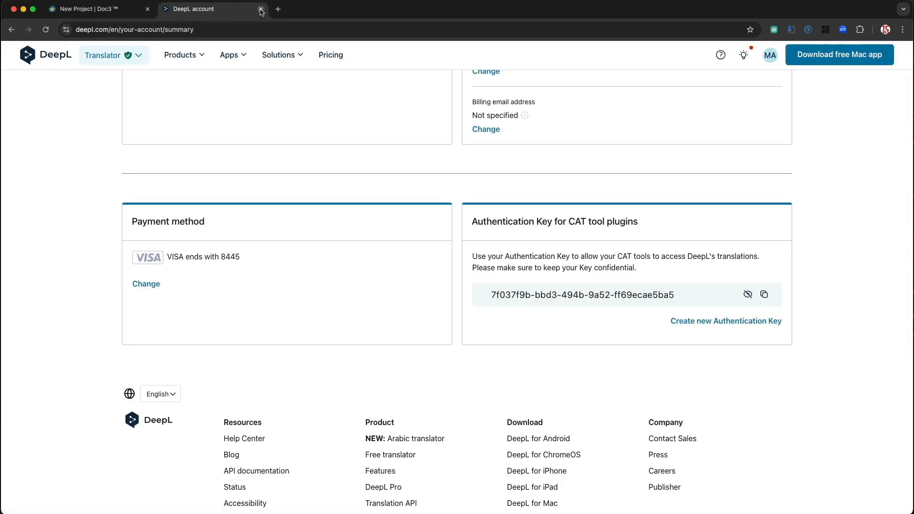
left_click(110, 10)
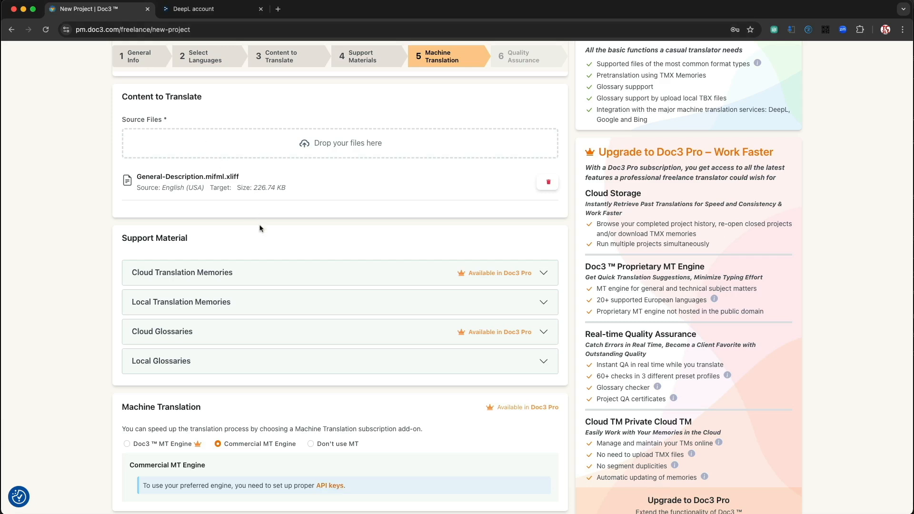
left_click(311, 444)
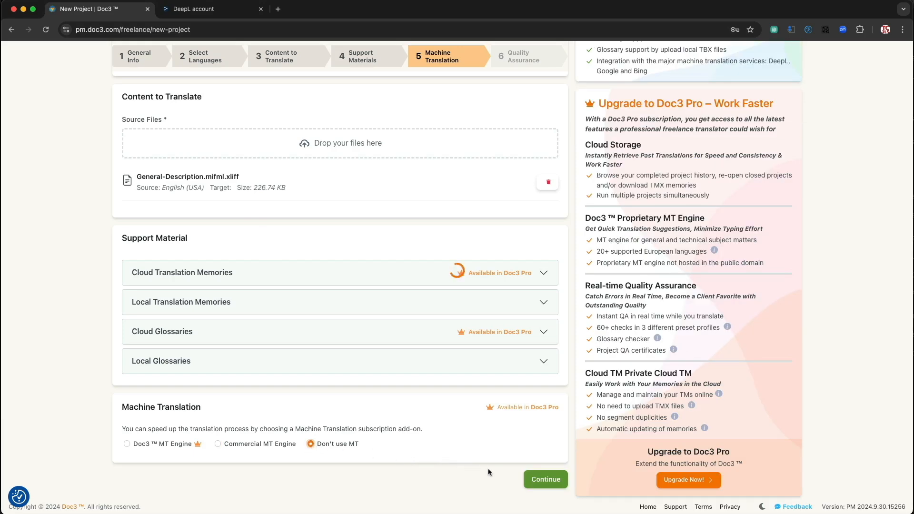
left_click(543, 476)
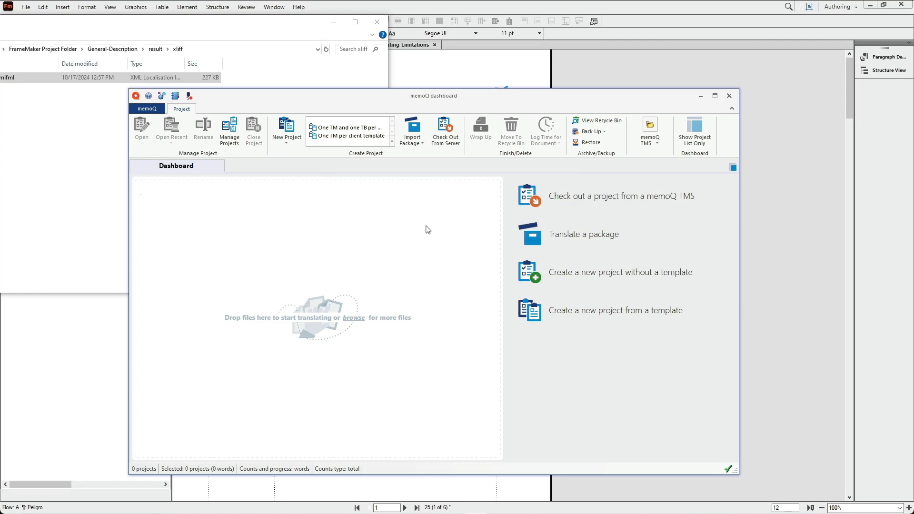
- In memoQ, start a new project from a template and add General-Description.mifml from the General-Description/result/xliff folder
left_click(610, 311)
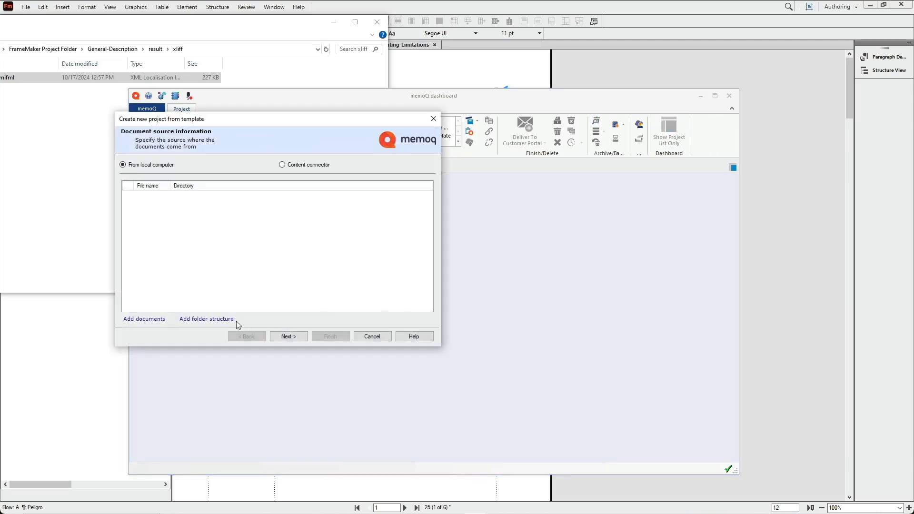
left_click(159, 319)
double_click(275, 193)
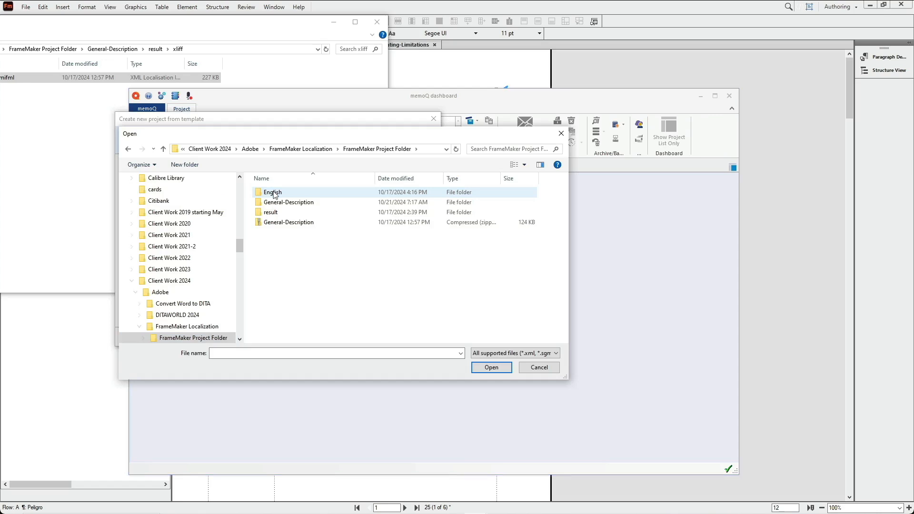
left_click(273, 203)
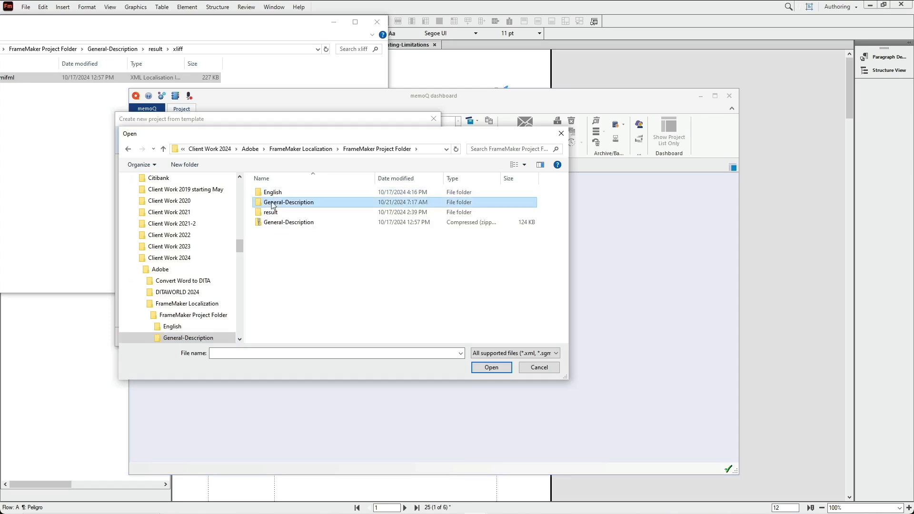
double_click(273, 203)
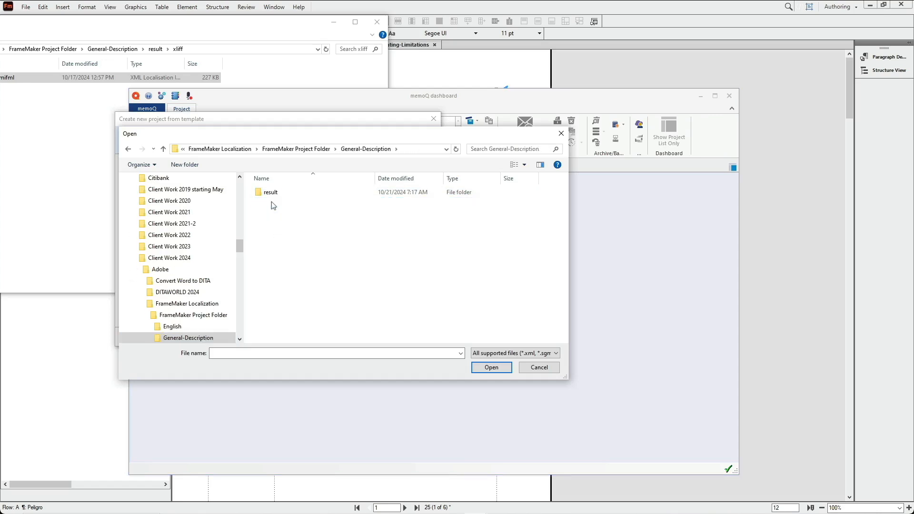
double_click(271, 192)
double_click(272, 193)
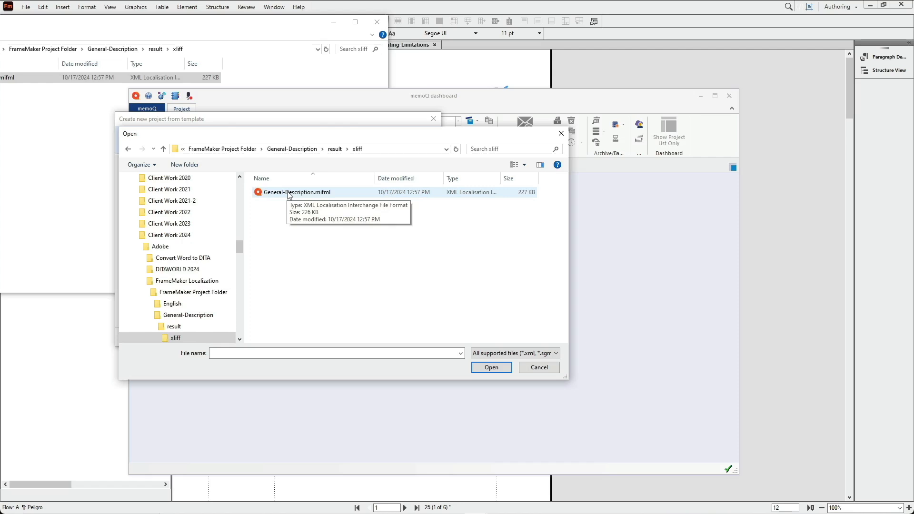
double_click(289, 193)
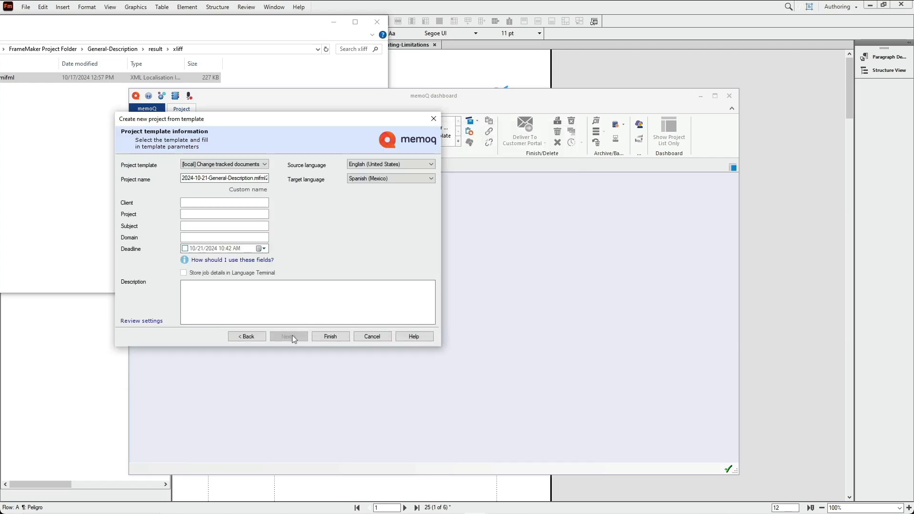
- Fill in the project information with client Adobe, project Tx and subject Gen Desc
left_click(224, 202)
type("Adobe")
left_click(196, 213)
type("Tx")
left_click(193, 228)
type("Gen Desc")
- Review the resource settings of the Change tracked documents template, and finish creating the project
left_click(136, 322)
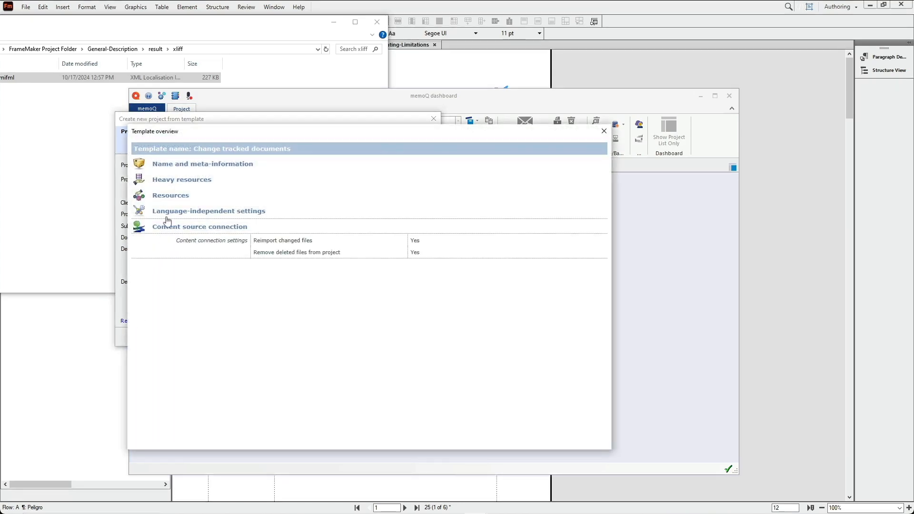
mouse_move(176, 203)
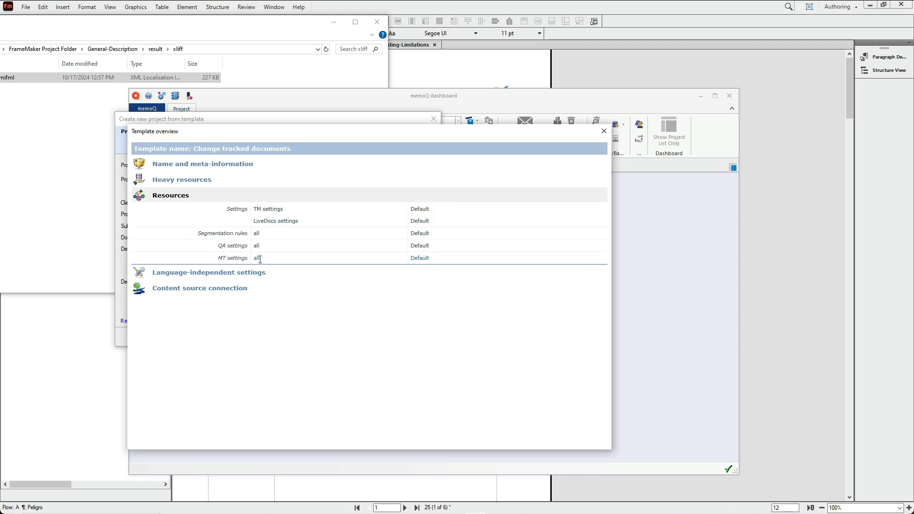
left_click(606, 132)
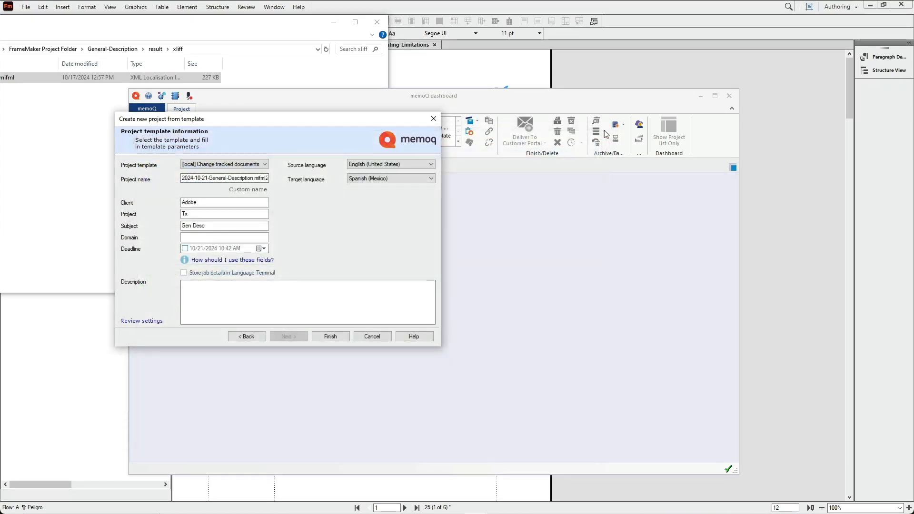
left_click(332, 336)
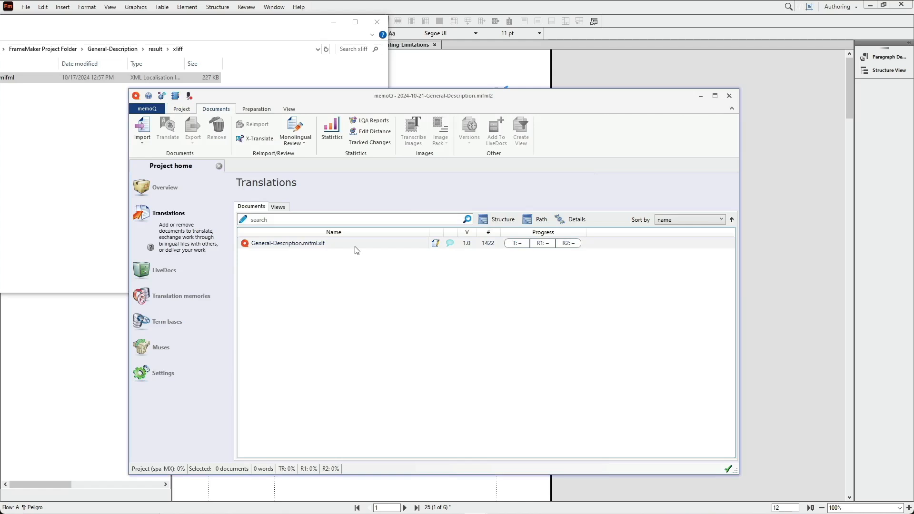
- Create a machine translation settings resource with the name and description DeepL for use in the project
left_click(163, 374)
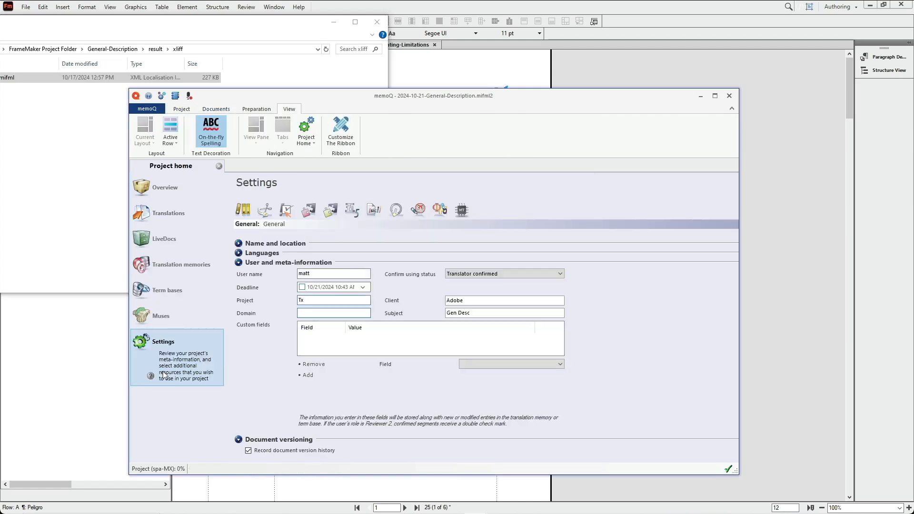
left_click(463, 211)
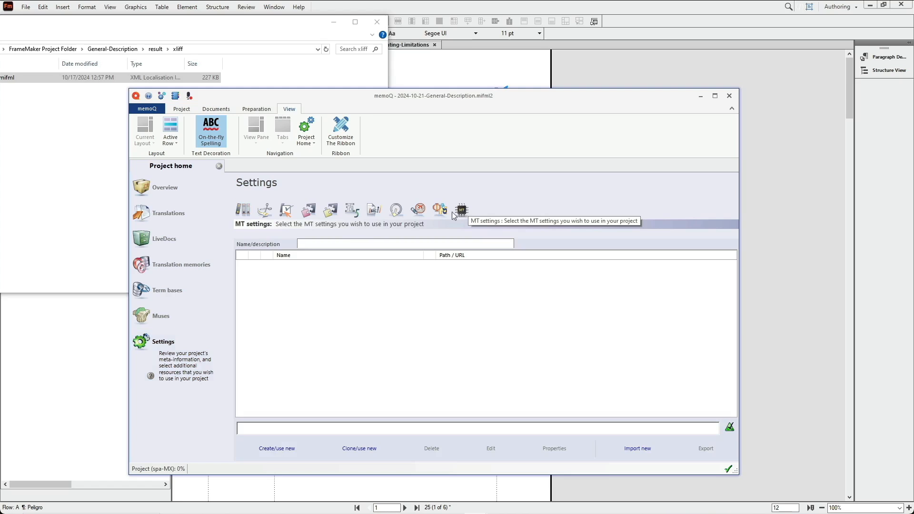
left_click(268, 450)
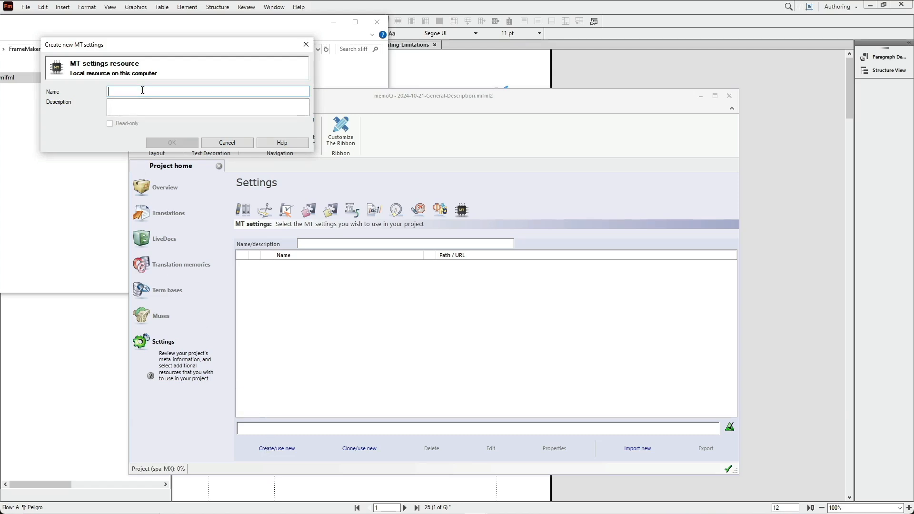
type("Deepl")
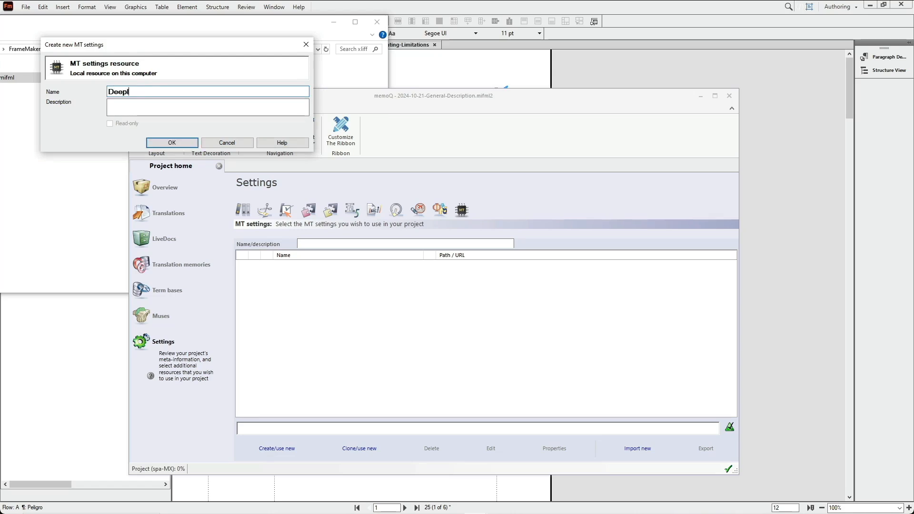
type("L")
left_click(127, 106)
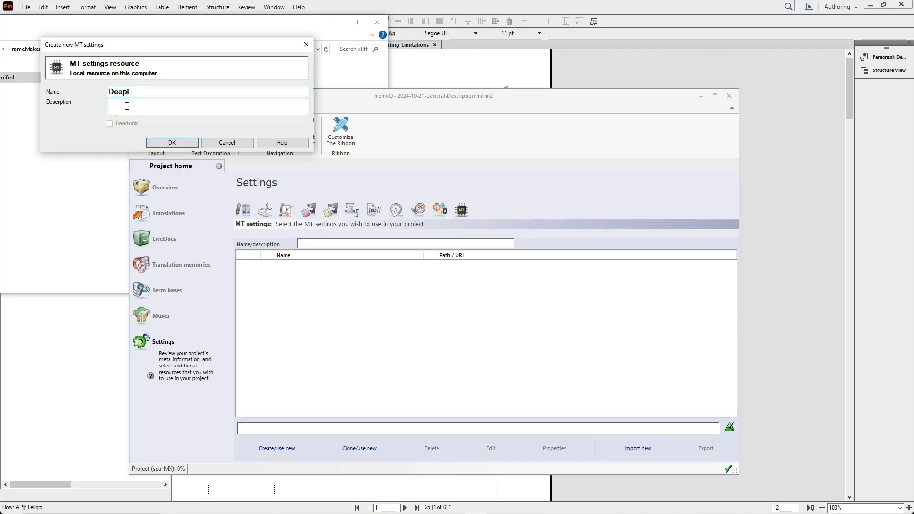
type("Deep")
left_click(172, 142)
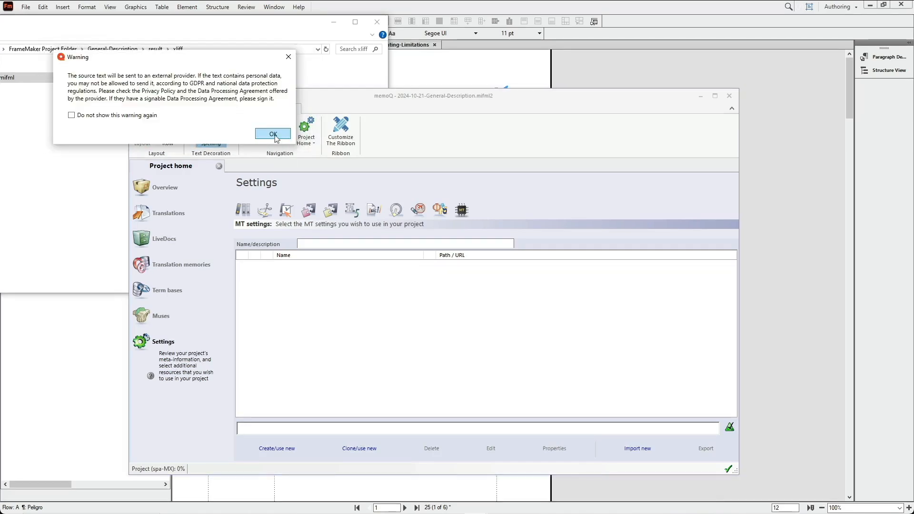
left_click(273, 135)
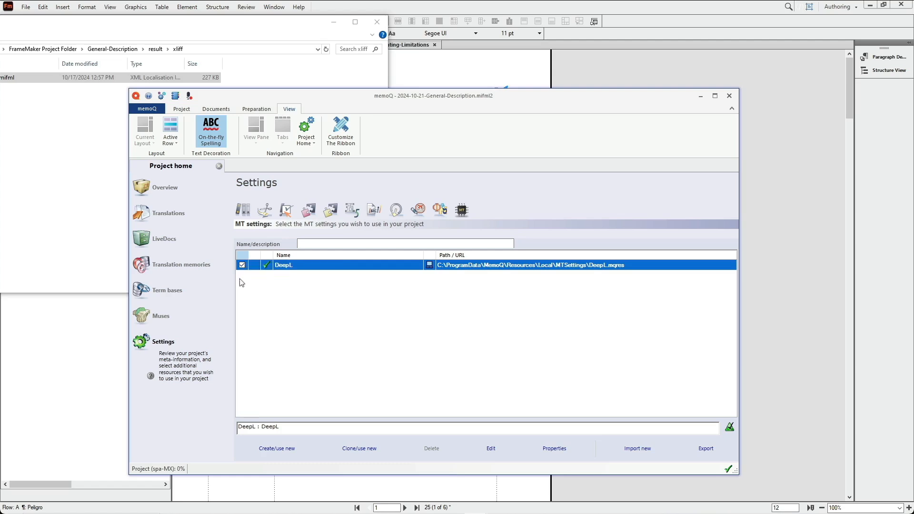
- Open General-Description.mifml.xlf for translation and translate segment 2, "General description", as "Descripción general"
left_click(167, 214)
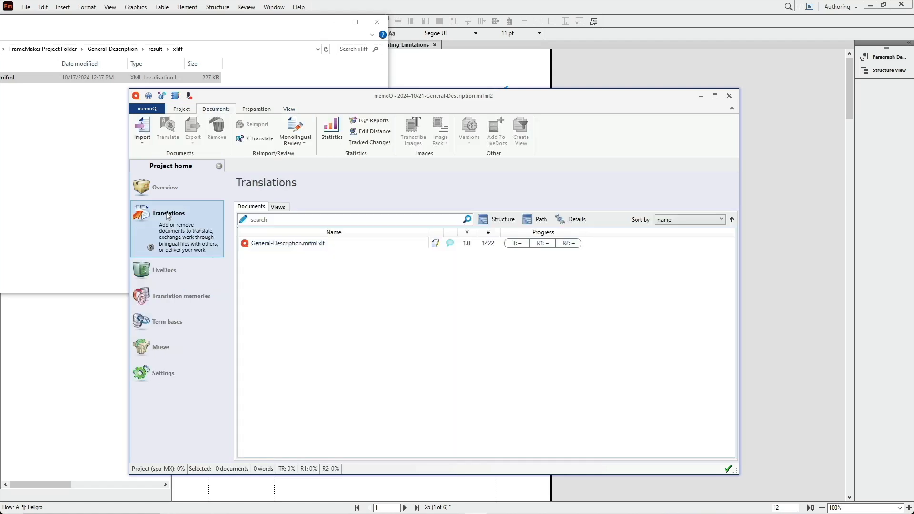
double_click(302, 244)
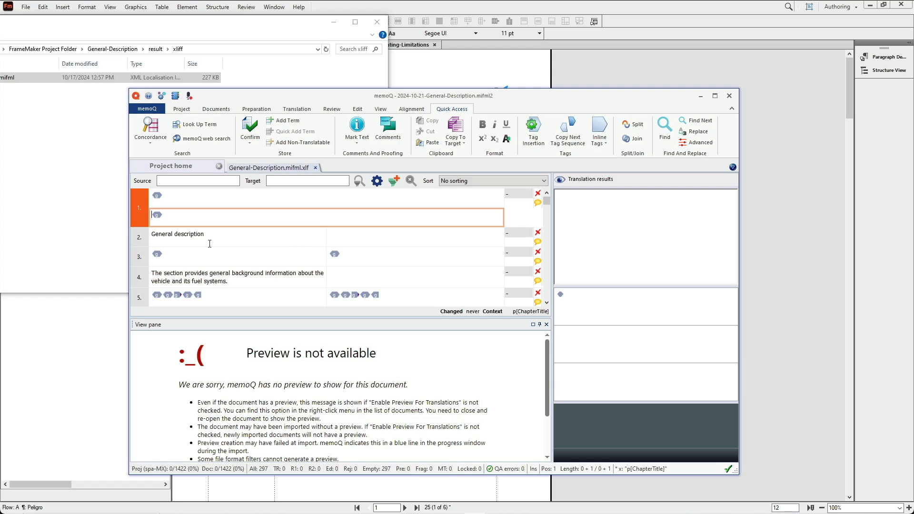
left_click(180, 242)
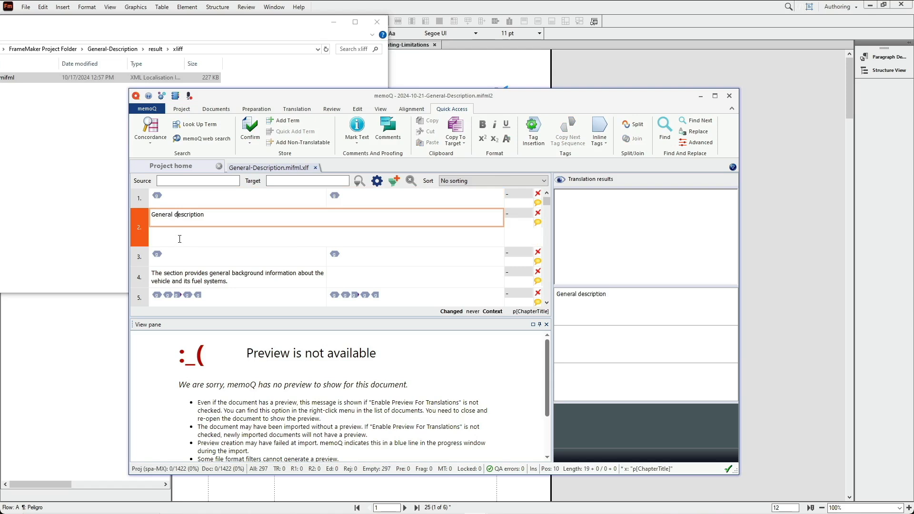
left_click(179, 237)
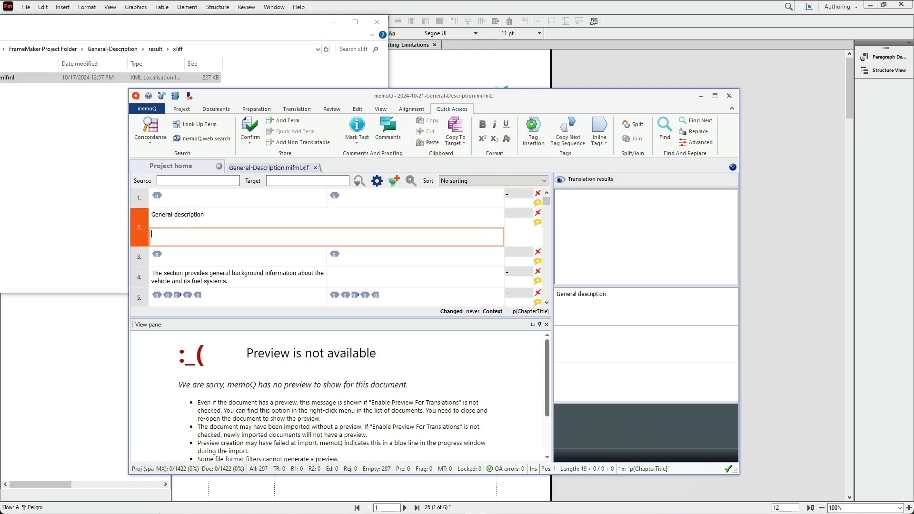
type("Descripción general")
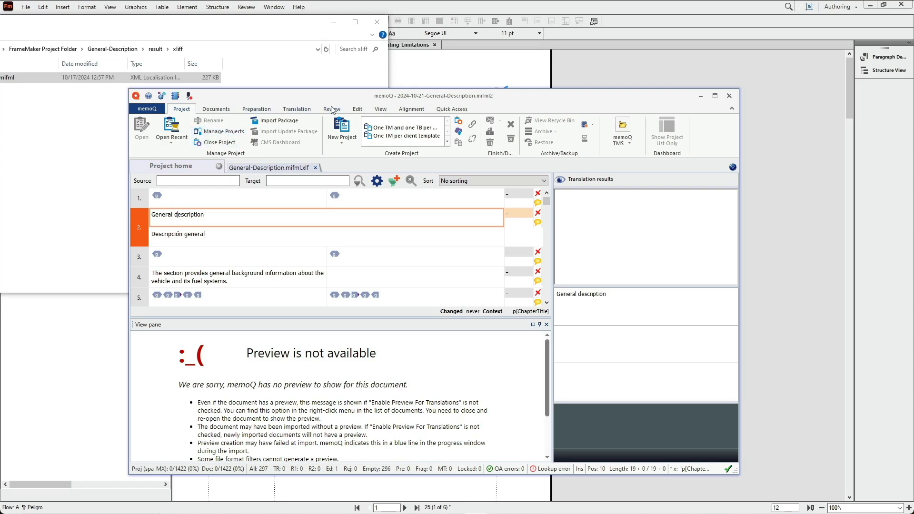
- Try to confirm the translation of segment 2 and store it in the translation memory
left_click(459, 109)
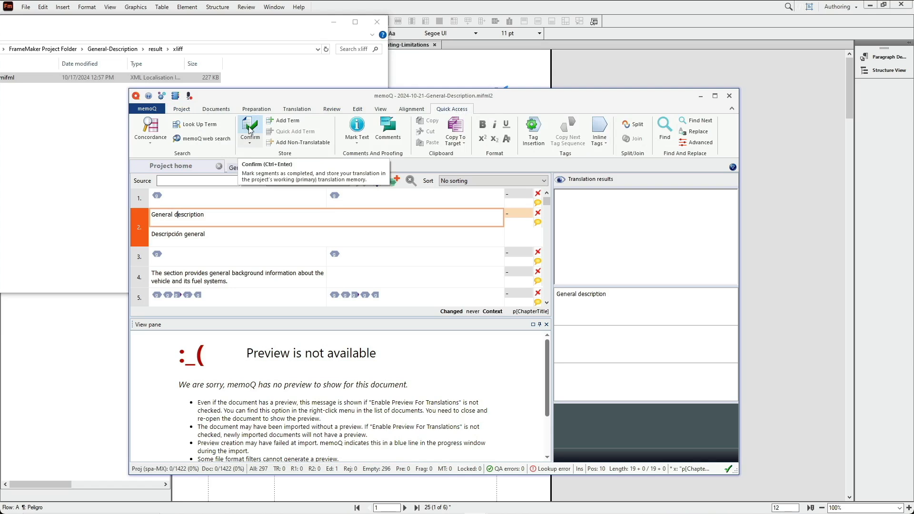
left_click(250, 131)
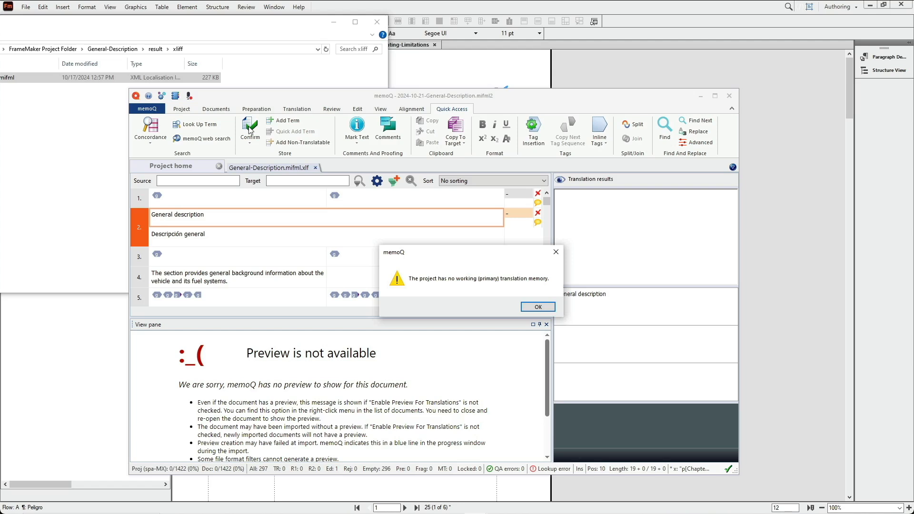
key("Return")
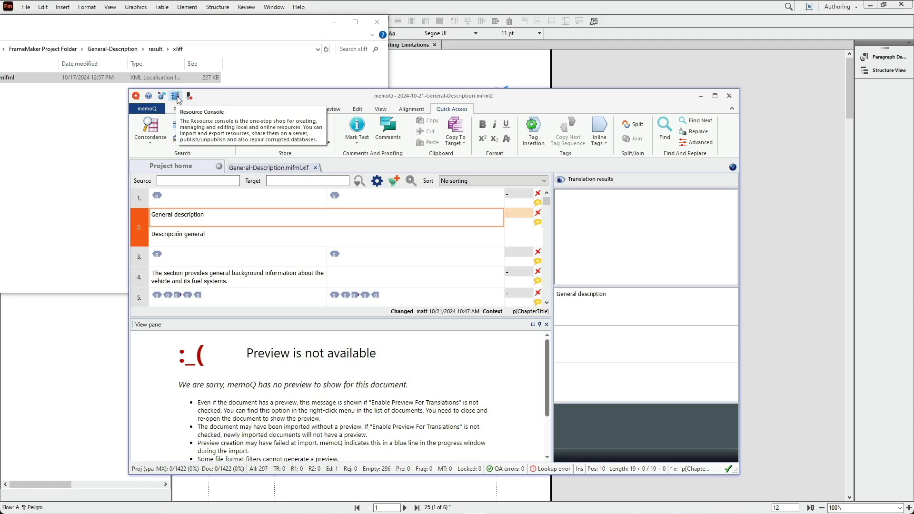
- Create a local translation memory named Adobe Demo TM with source English (United States) and target Spanish (Mexico)
left_click(176, 96)
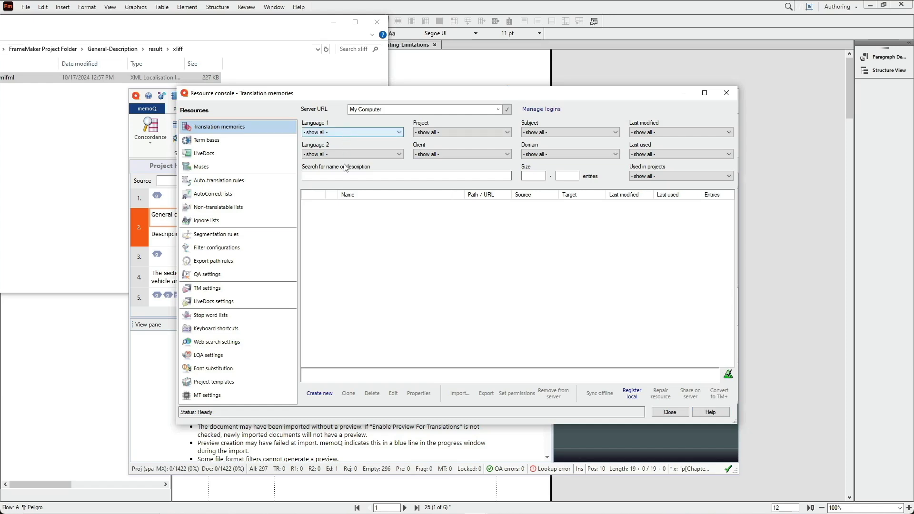
left_click(320, 394)
type("Adobe Dem")
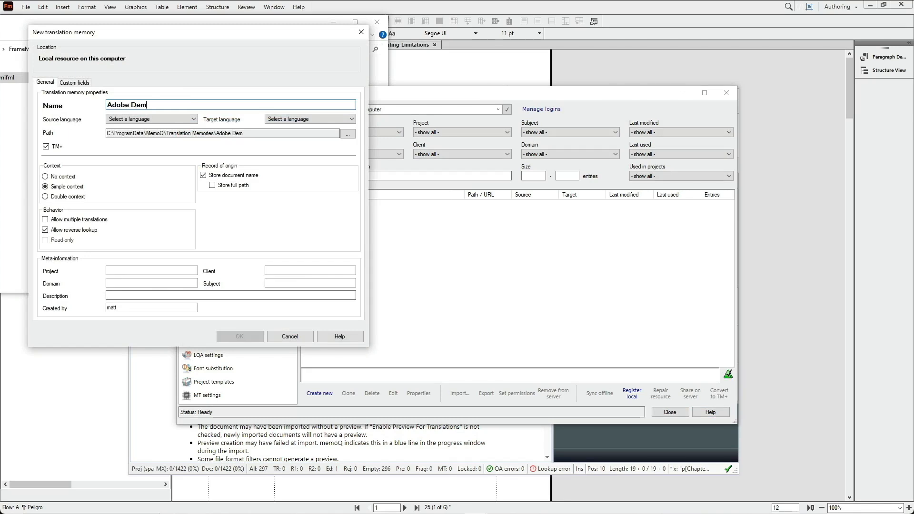
type("o TM")
left_click(143, 119)
type("eng")
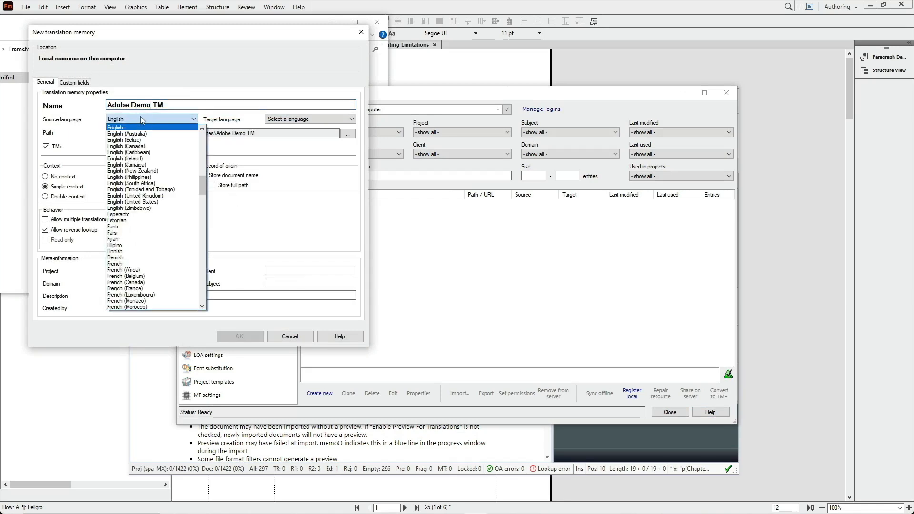
left_click(142, 202)
left_click(296, 119)
type("s")
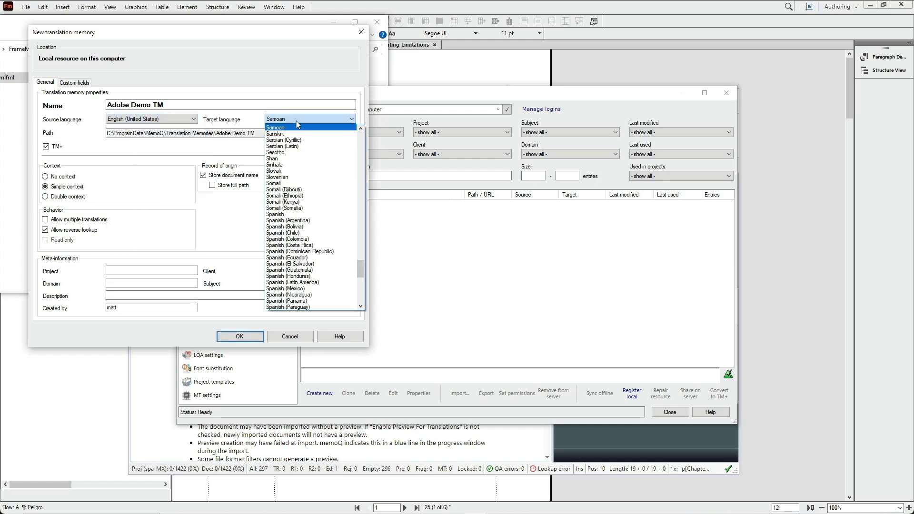
left_click(285, 289)
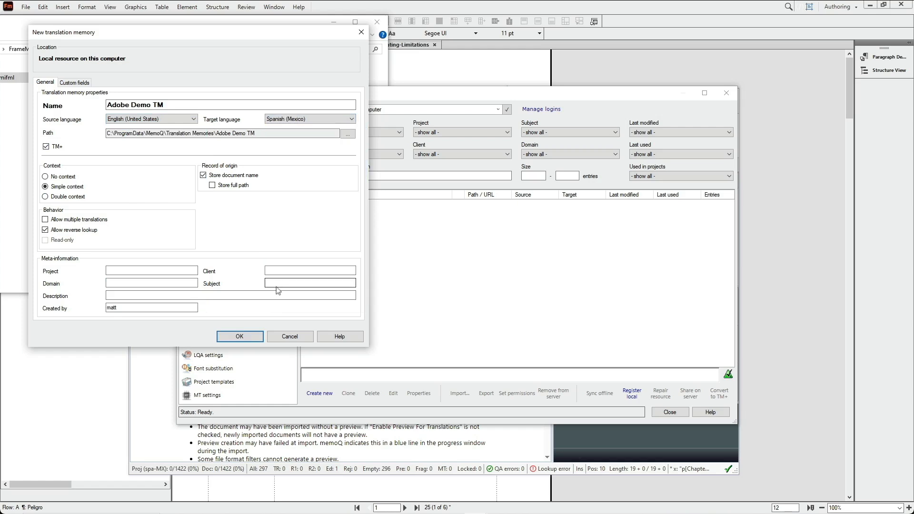
left_click(239, 337)
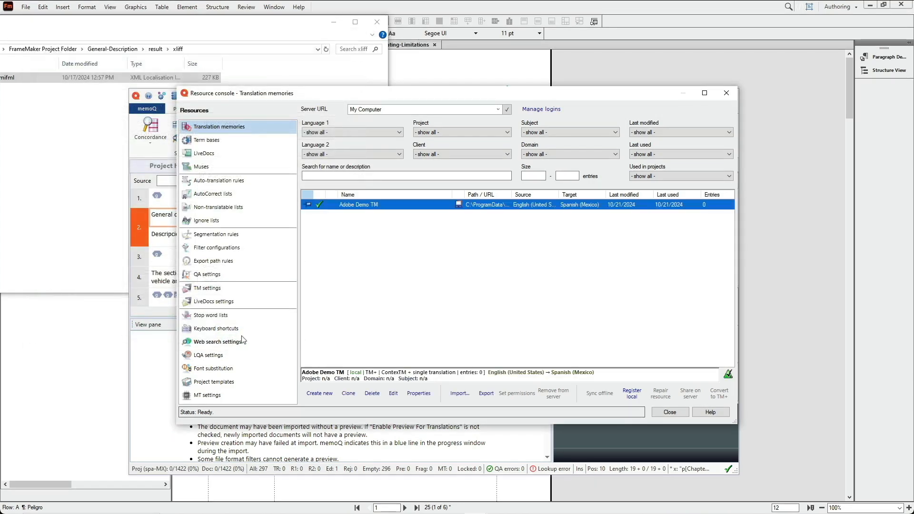
- Enable the Adobe Demo TM translation memory for the project and confirm segment 2 of General-Description.mifml.xlf
left_click(670, 413)
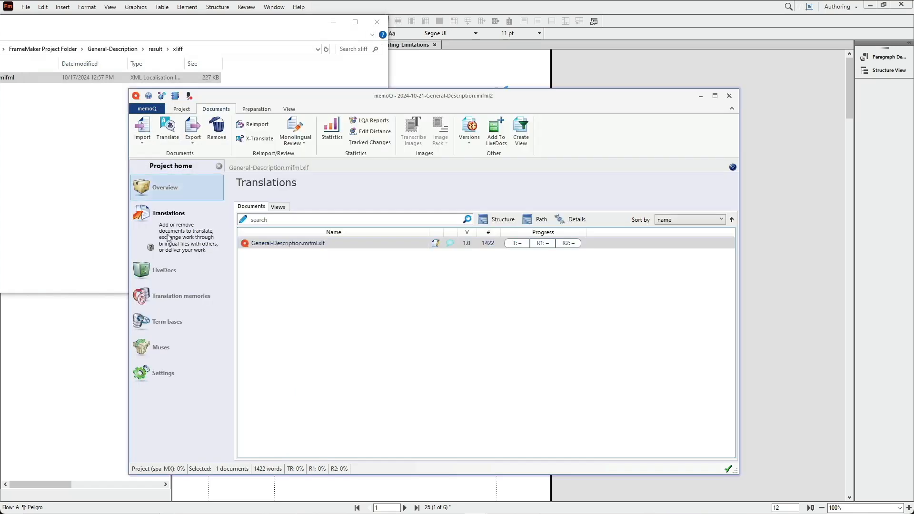
left_click(167, 296)
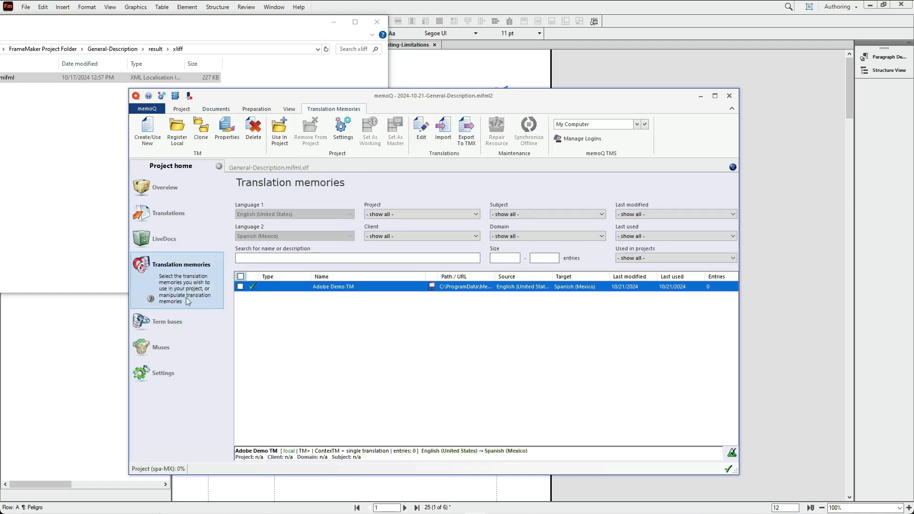
left_click(241, 287)
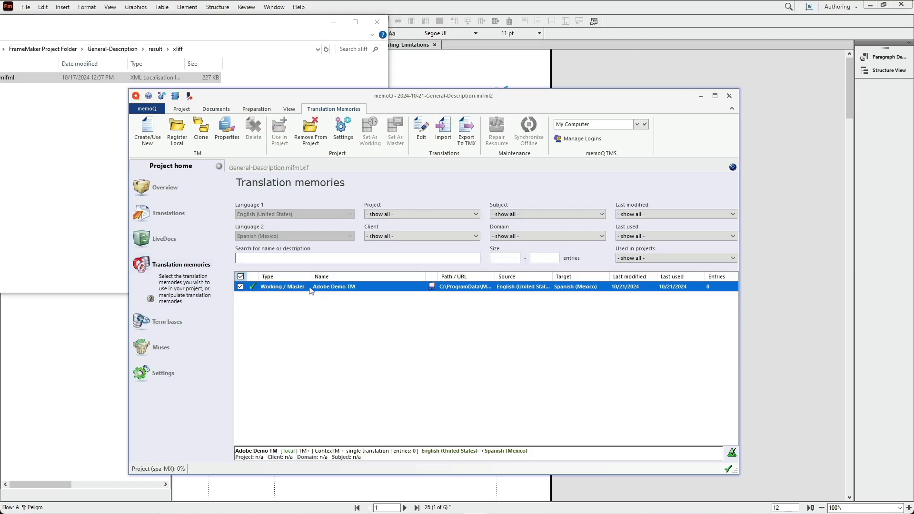
left_click(268, 168)
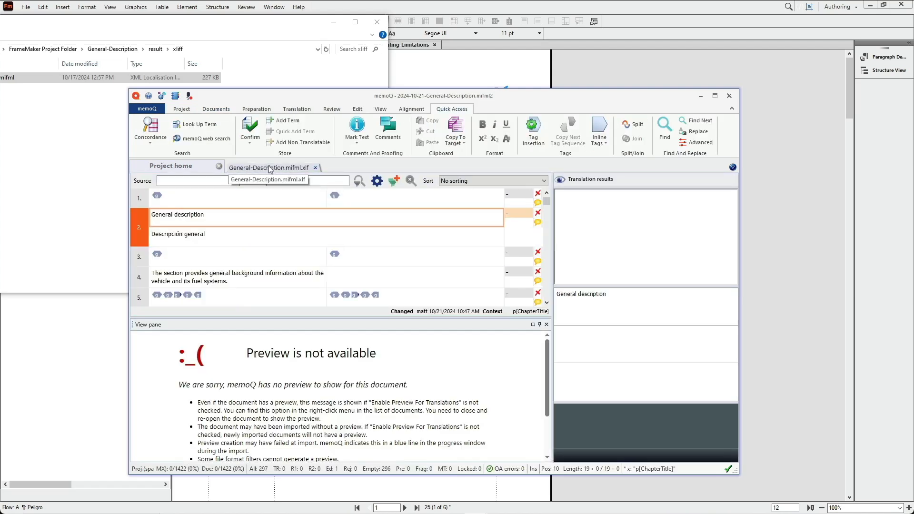
left_click(248, 128)
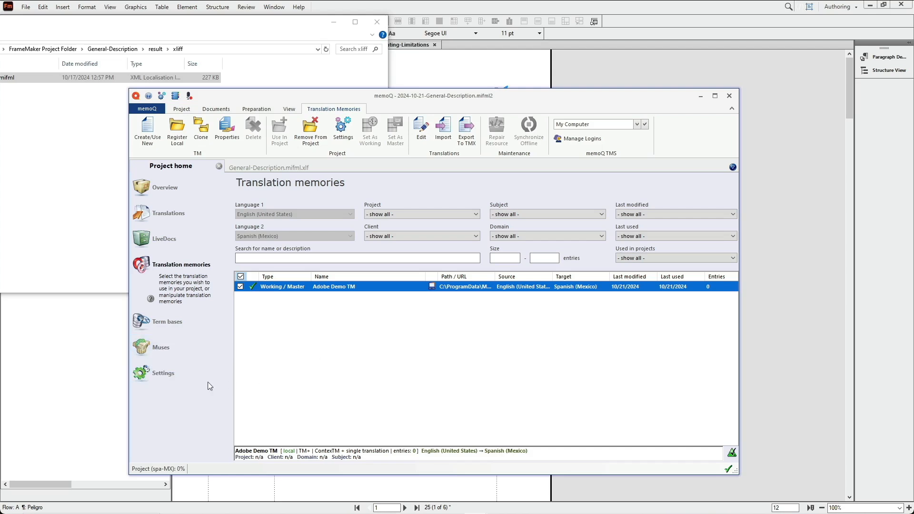
- Check in the project's machine translation settings whether the DeepL resource is selected for use
left_click(164, 381)
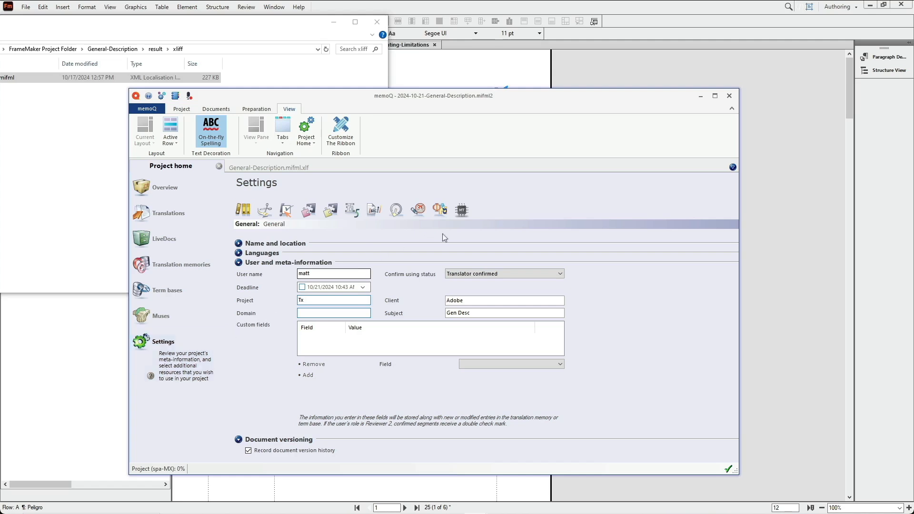
left_click(464, 212)
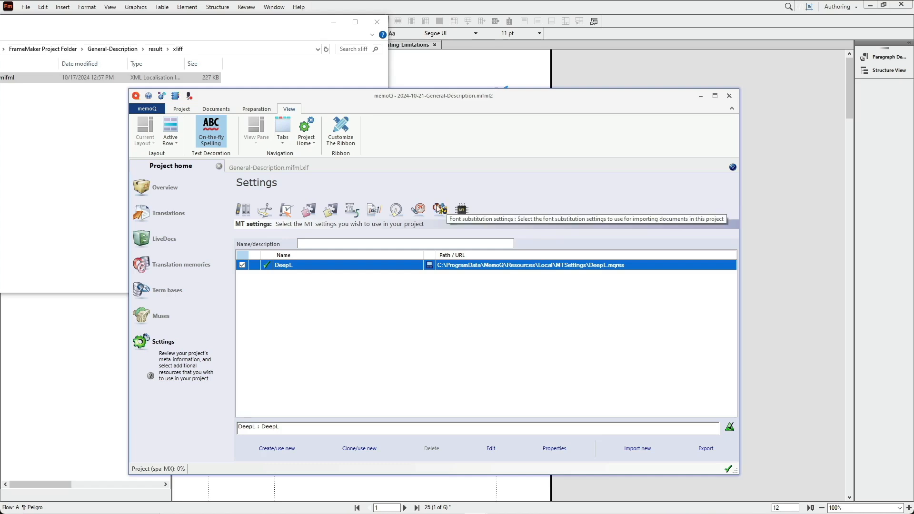
left_click(146, 215)
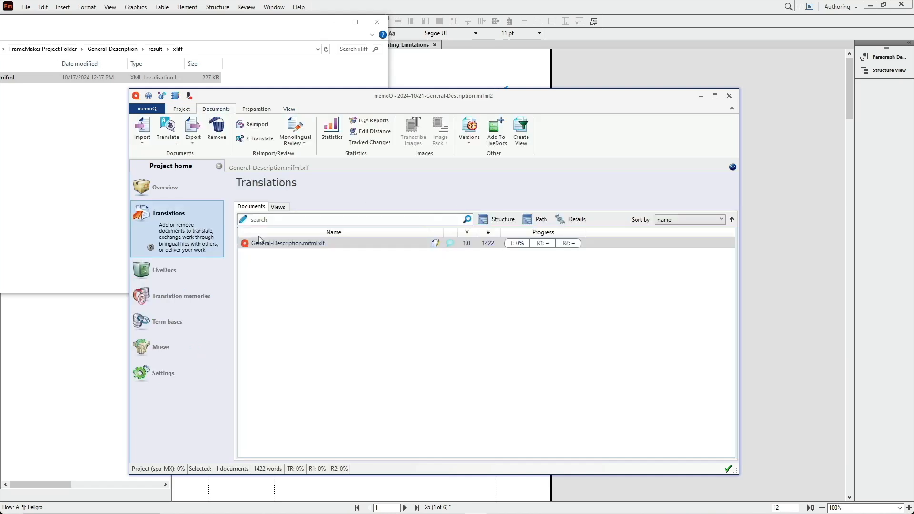
double_click(292, 244)
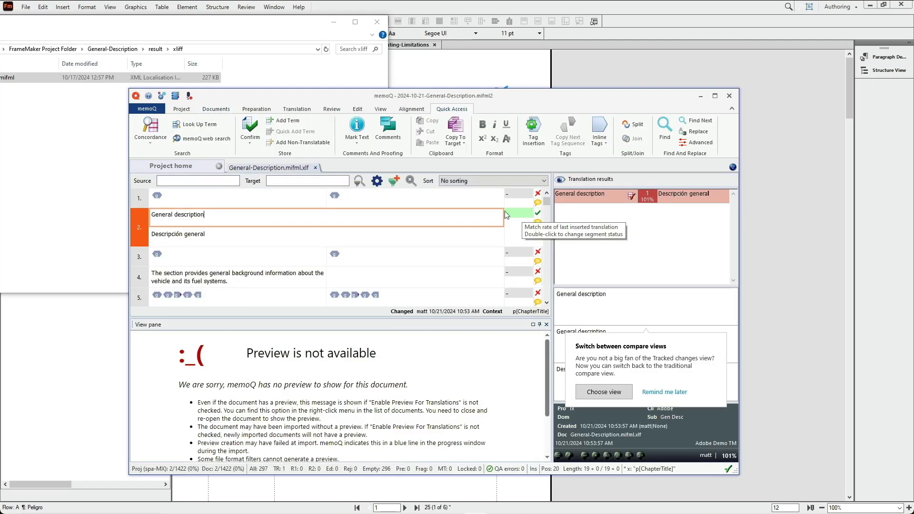
left_click(172, 167)
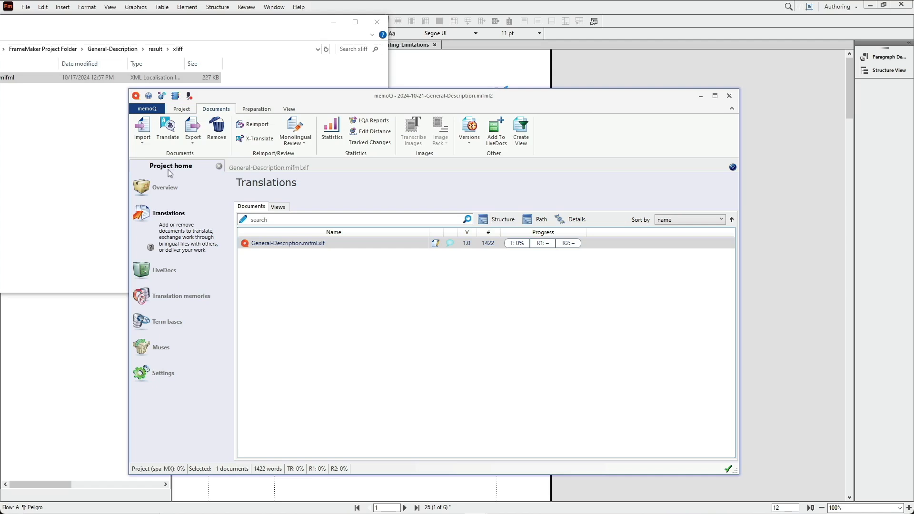
left_click(163, 372)
left_click(461, 211)
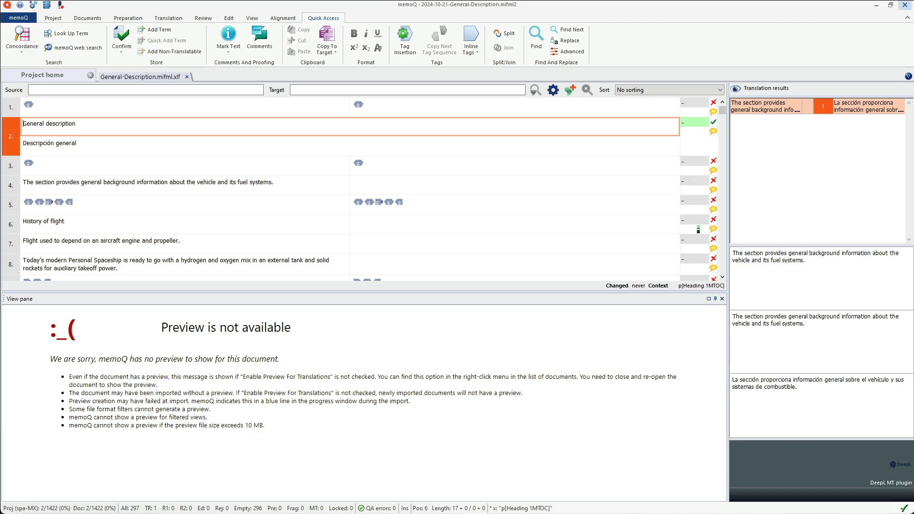
- Insert the DeepL suggestion as the Spanish translation of segment 4, "The section provides general background information…"
left_click(107, 183)
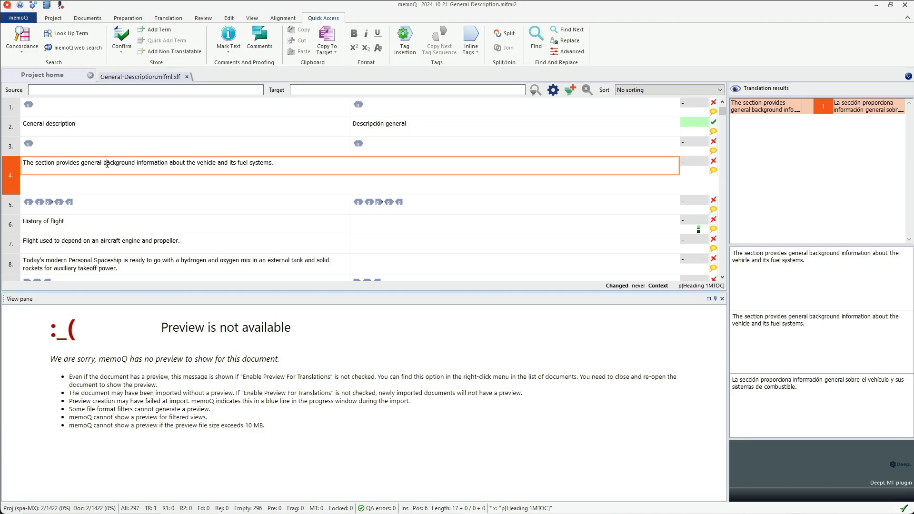
left_click(74, 36)
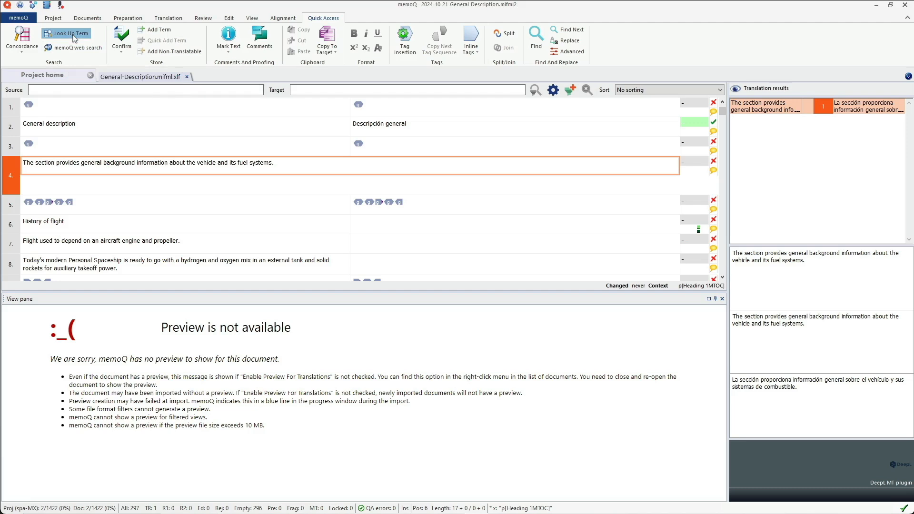
double_click(849, 105)
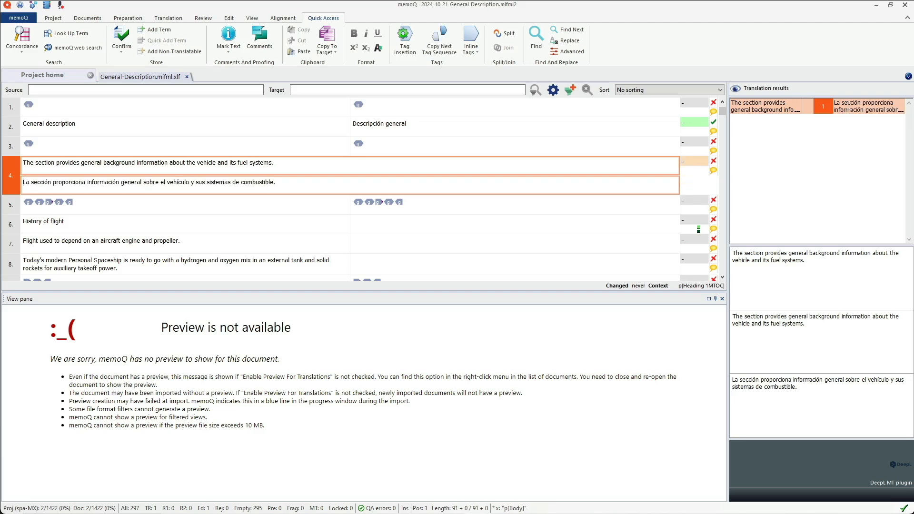
- Insert the DeepL suggestion "Historia del vuelo" into segment 6 and try to confirm the segment
left_click(89, 223)
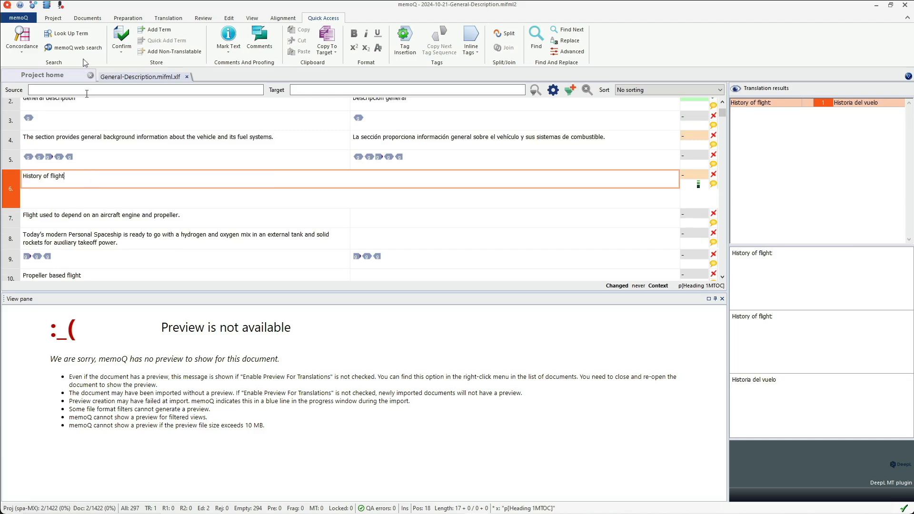
left_click(71, 34)
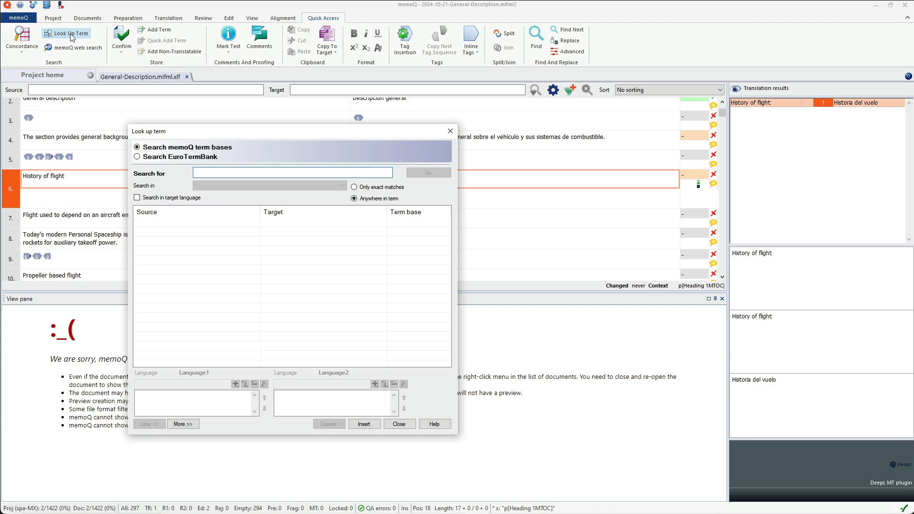
key("Escape")
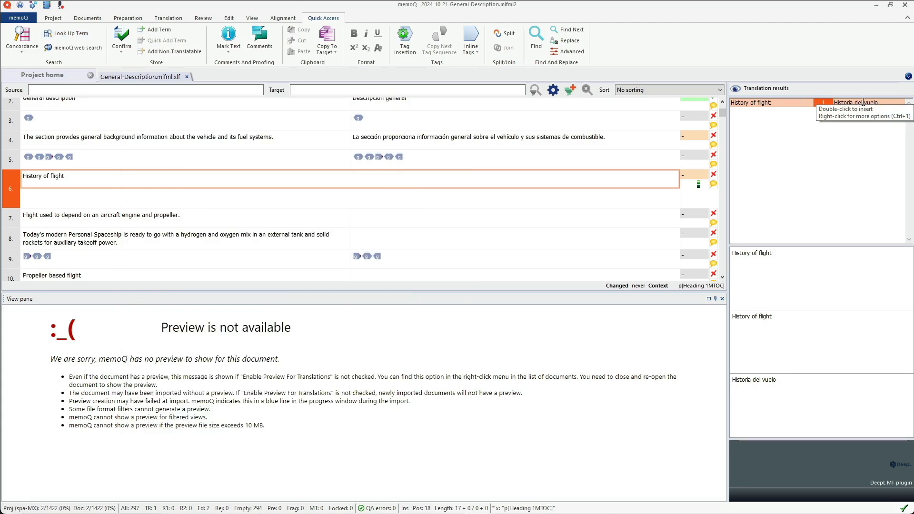
double_click(864, 102)
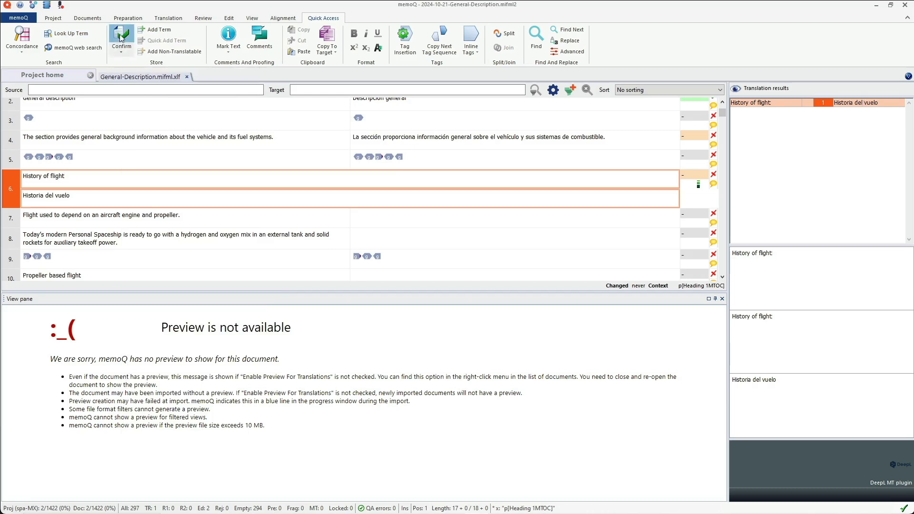
left_click(120, 38)
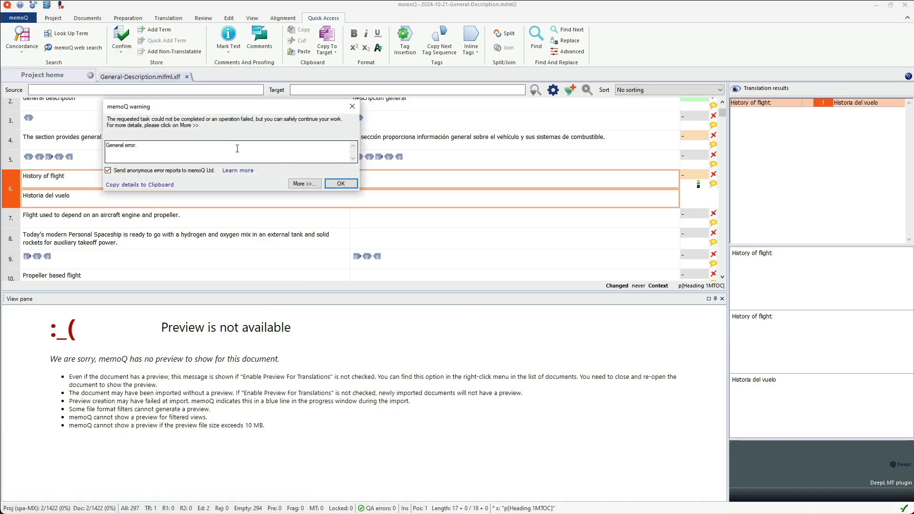
left_click(341, 184)
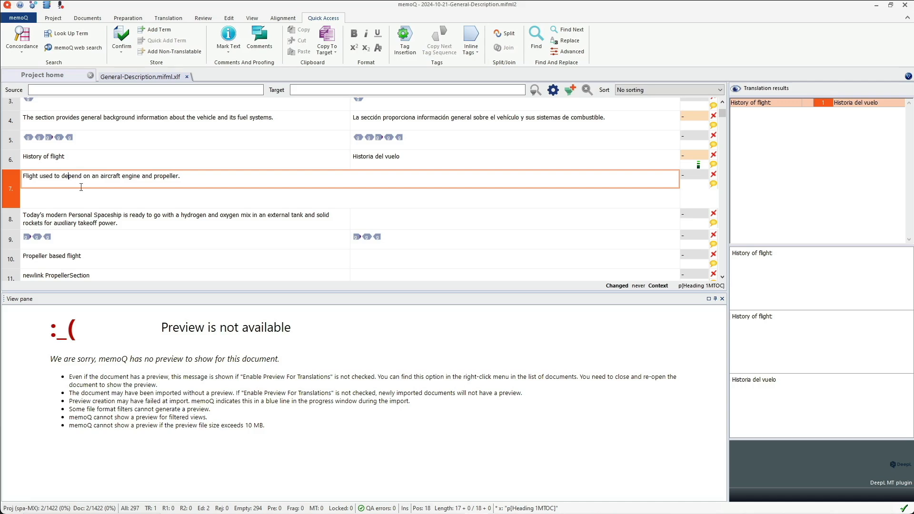
- Insert the DeepL suggestion "El vuelo solía depender del motor y la hélice de un avión." into segment 7
left_click(81, 37)
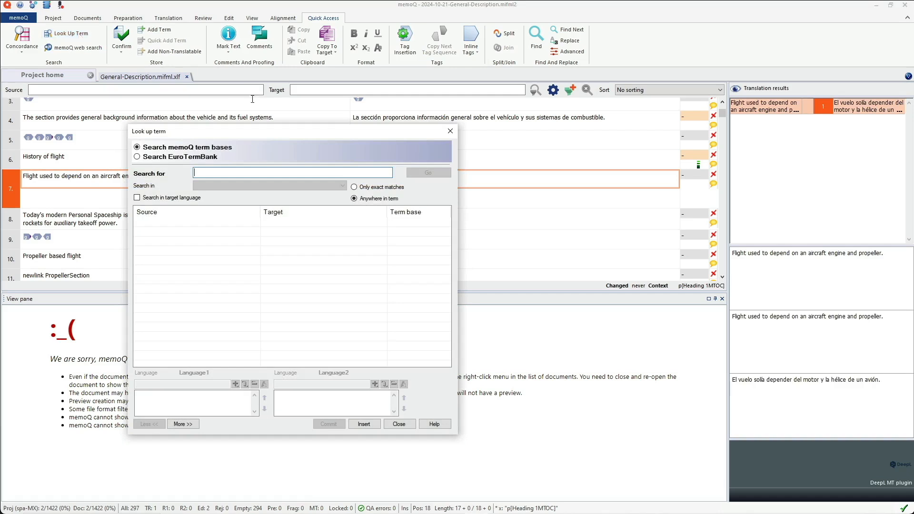
left_click(451, 133)
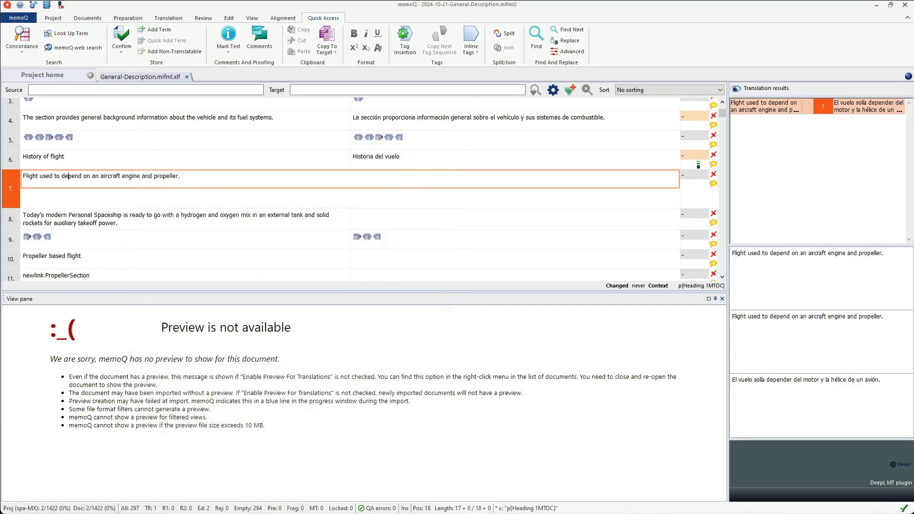
double_click(851, 105)
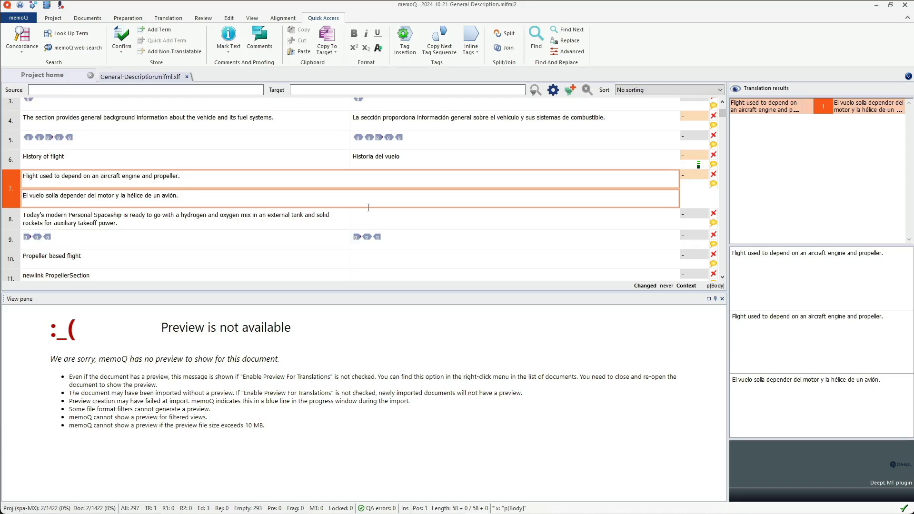
left_click_drag(72, 215, 109, 176)
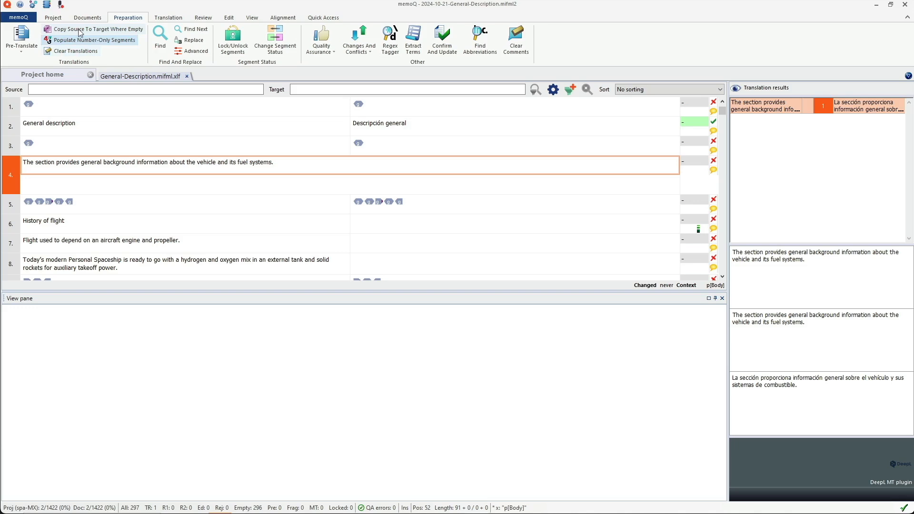
- Pre-translate the active document using exact TM or corpus matches, without machine translation
left_click(22, 48)
left_click(29, 63)
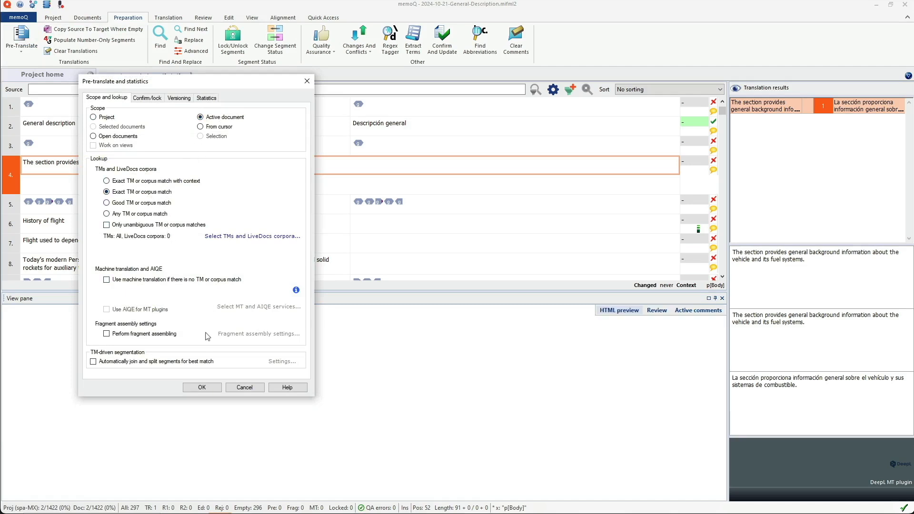
left_click(202, 387)
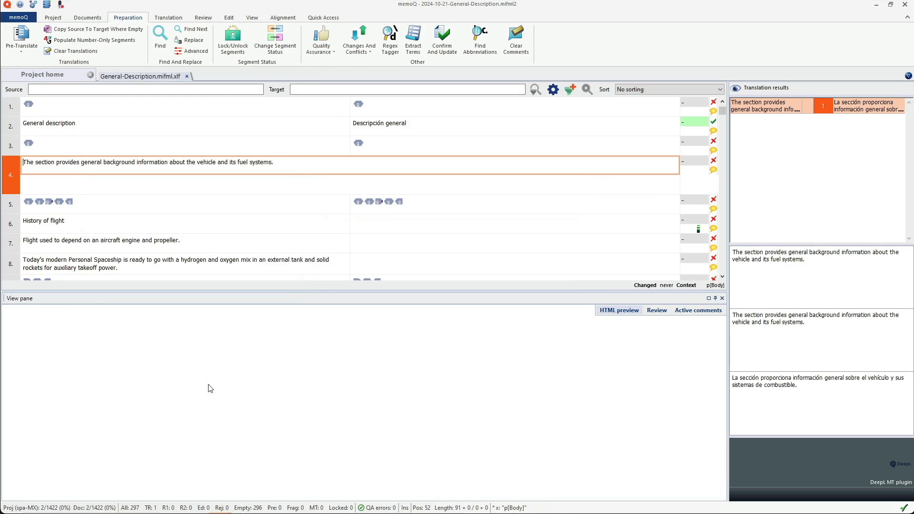
- Fill segments 4, 6, 7 and 8 with their DeepL suggestions as Spanish translations
double_click(873, 106)
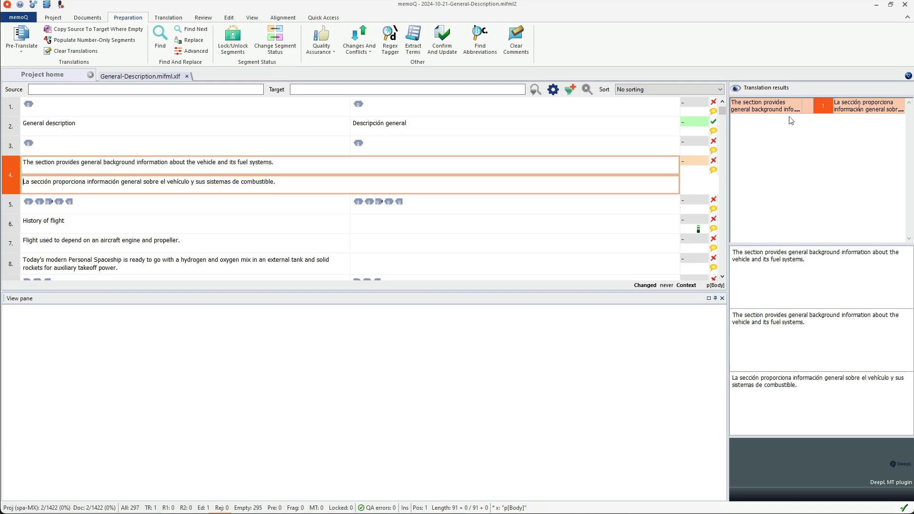
left_click(260, 220)
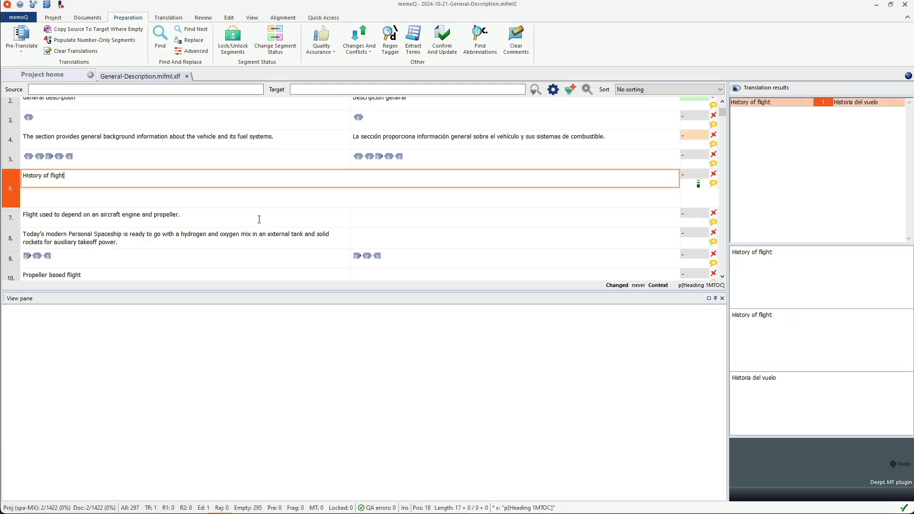
double_click(855, 101)
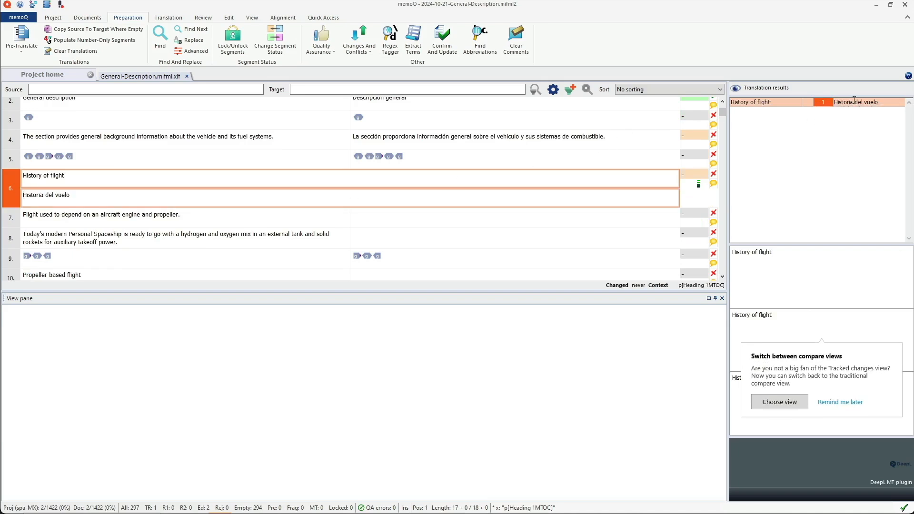
left_click(123, 217)
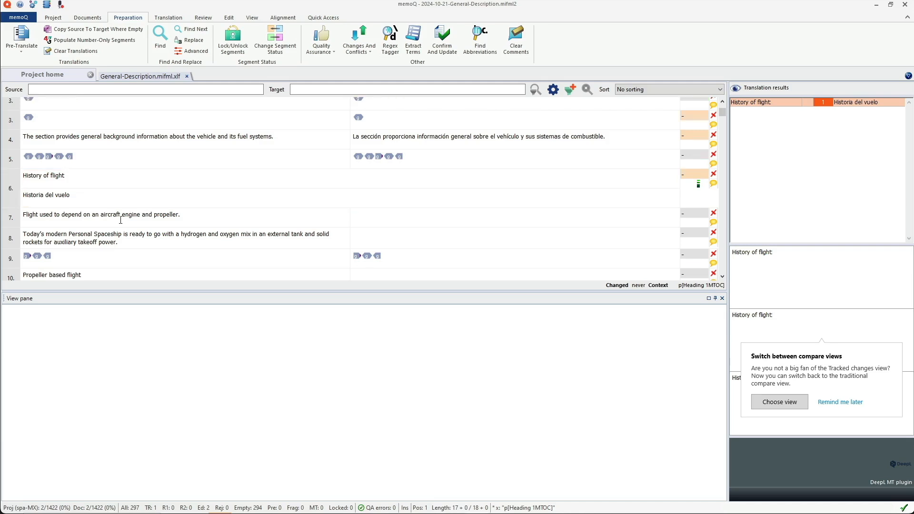
double_click(864, 106)
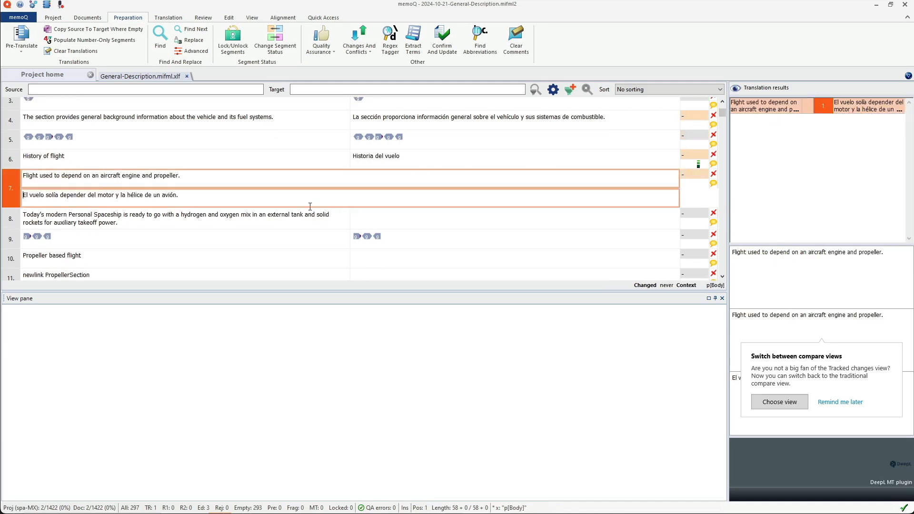
left_click(276, 216)
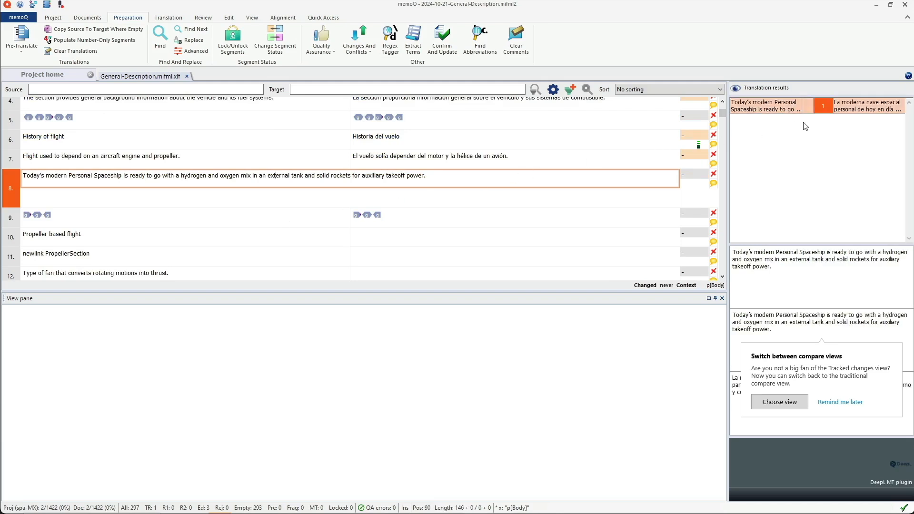
double_click(869, 102)
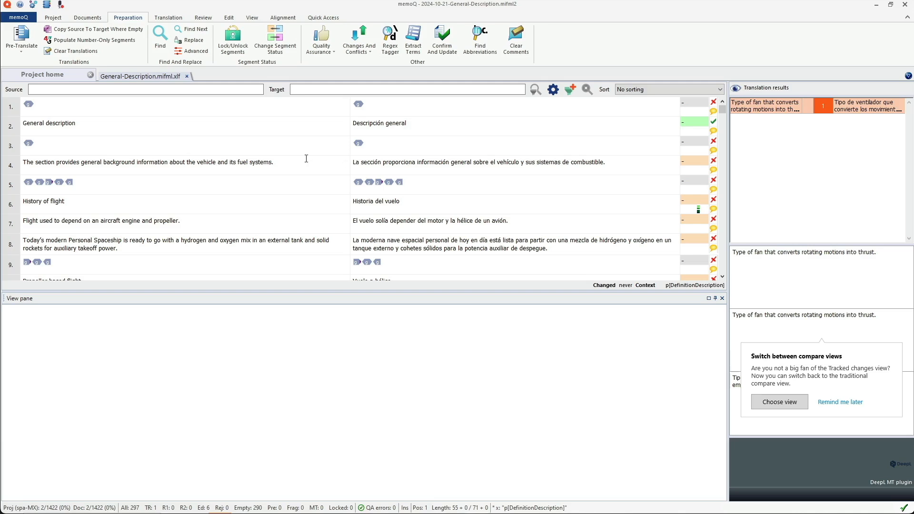
- Confirm the Spanish translations of segments 4, 6, 7, 8 and 10 in the General-Description document
left_click(172, 162)
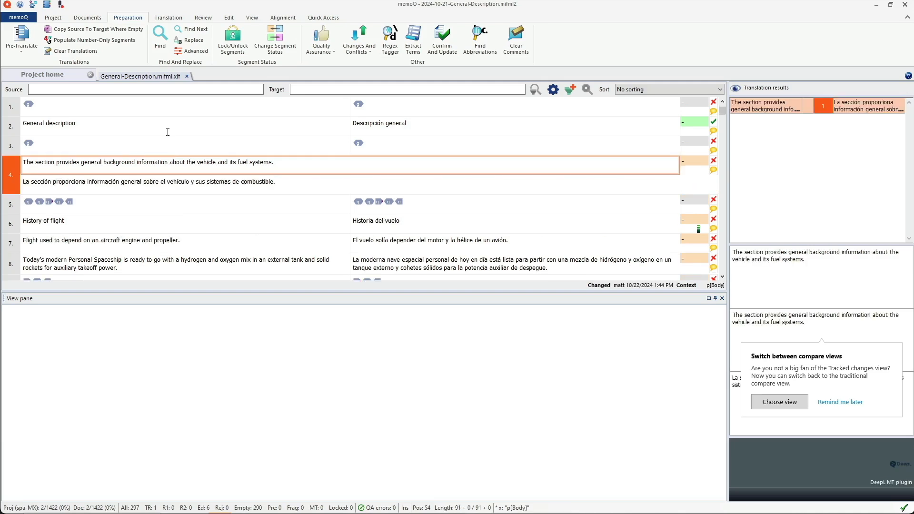
left_click(174, 20)
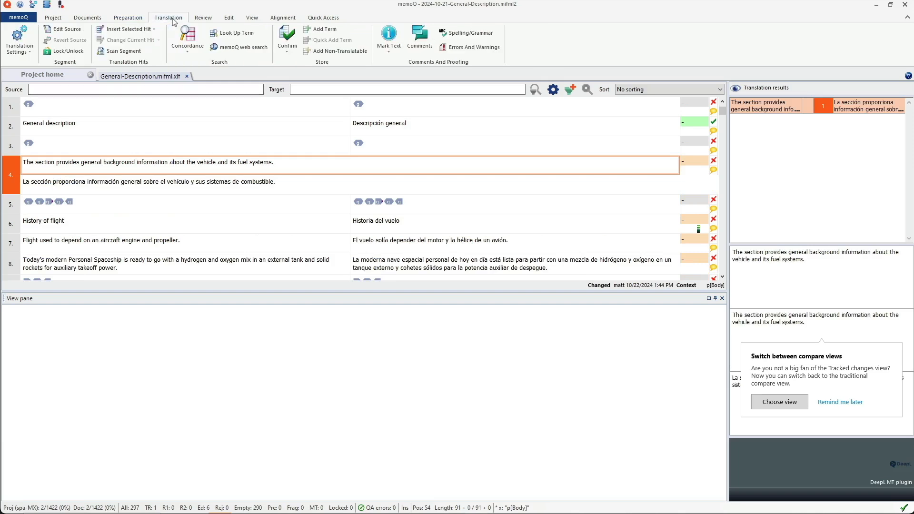
left_click(288, 38)
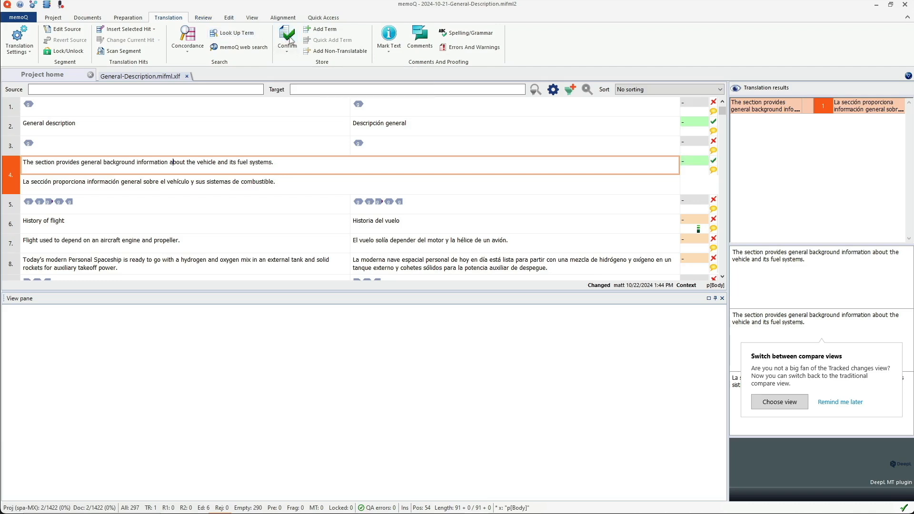
left_click(238, 226)
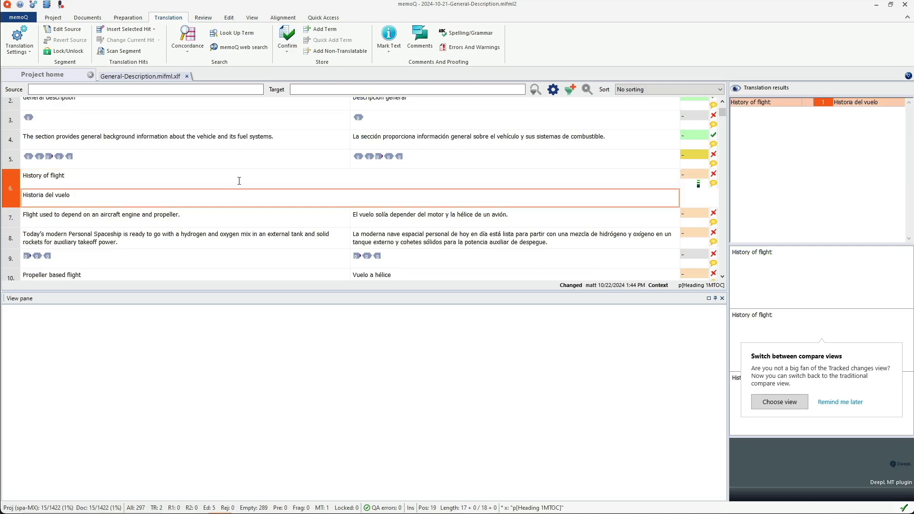
left_click(284, 37)
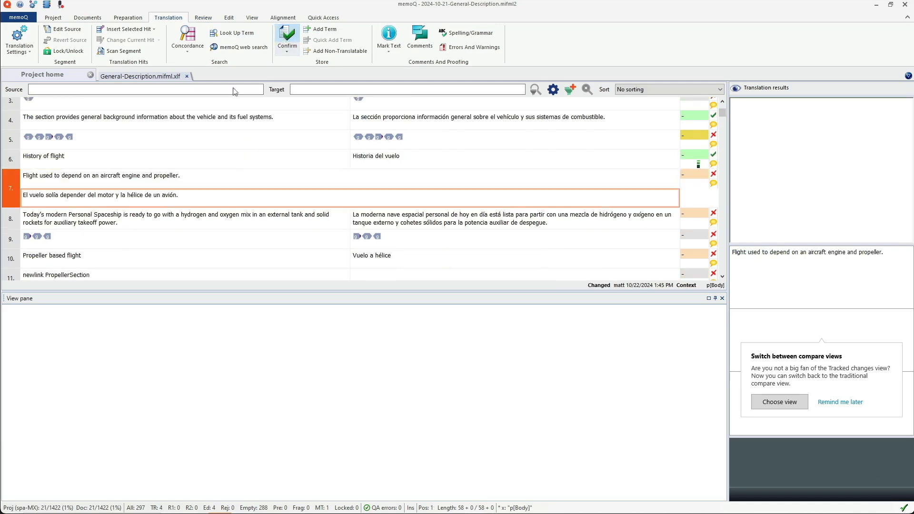
left_click(283, 38)
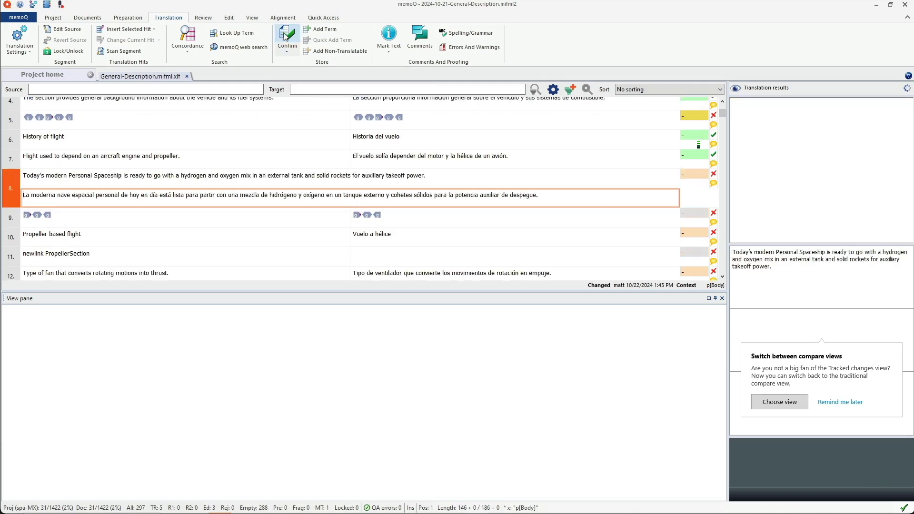
left_click(283, 37)
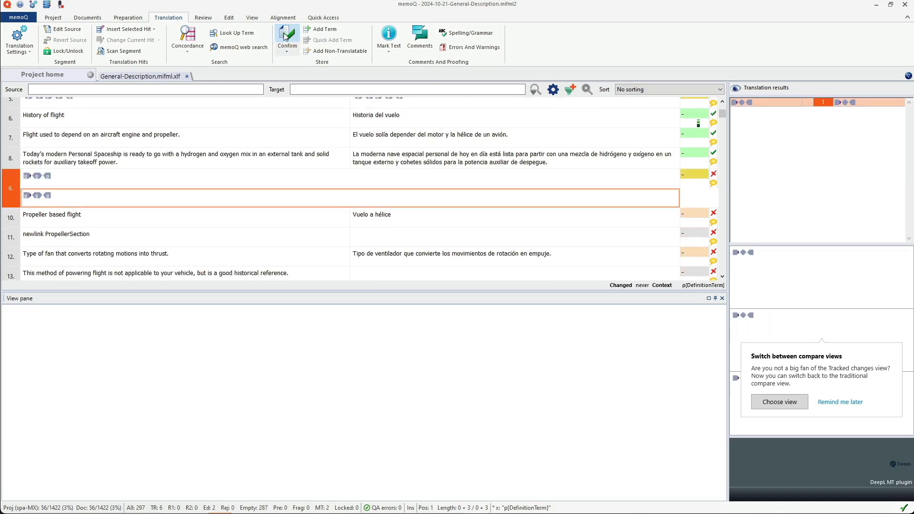
left_click(284, 37)
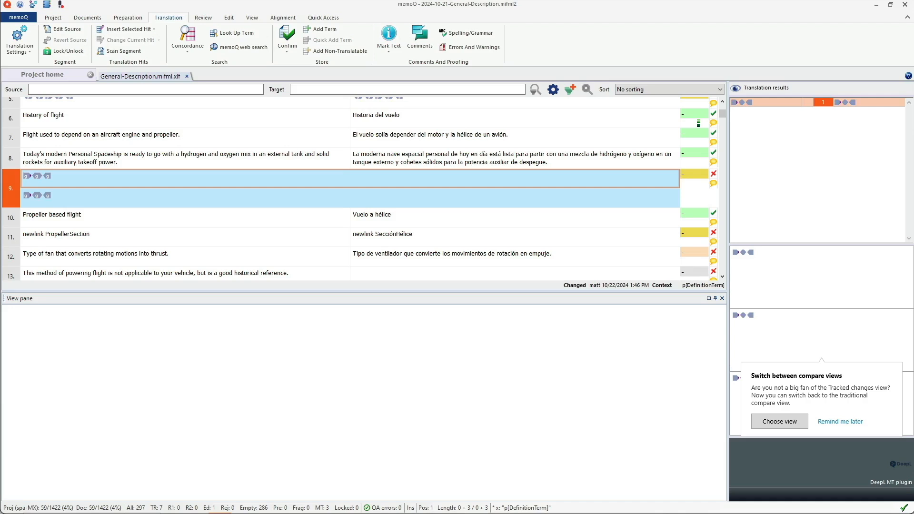
- Export the unfinished translated document, using the source text for empty segments and for segments with tag errors
left_click(91, 19)
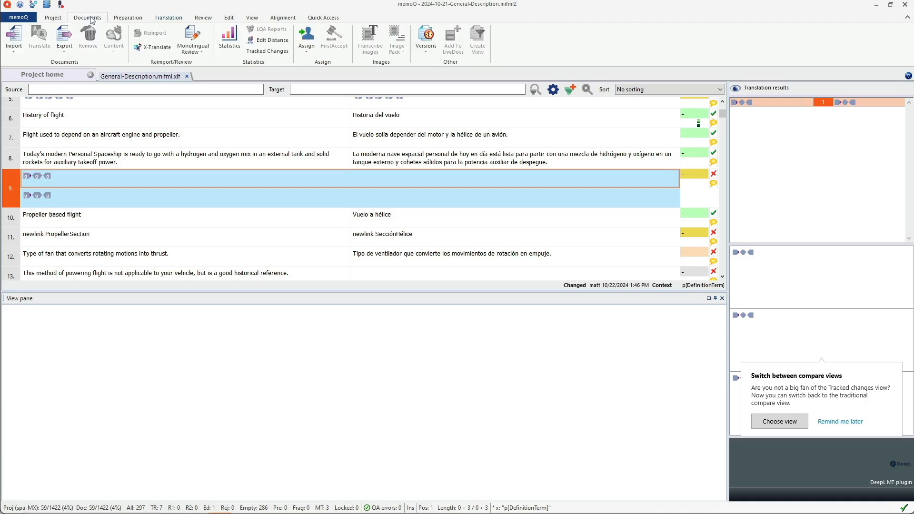
left_click(65, 39)
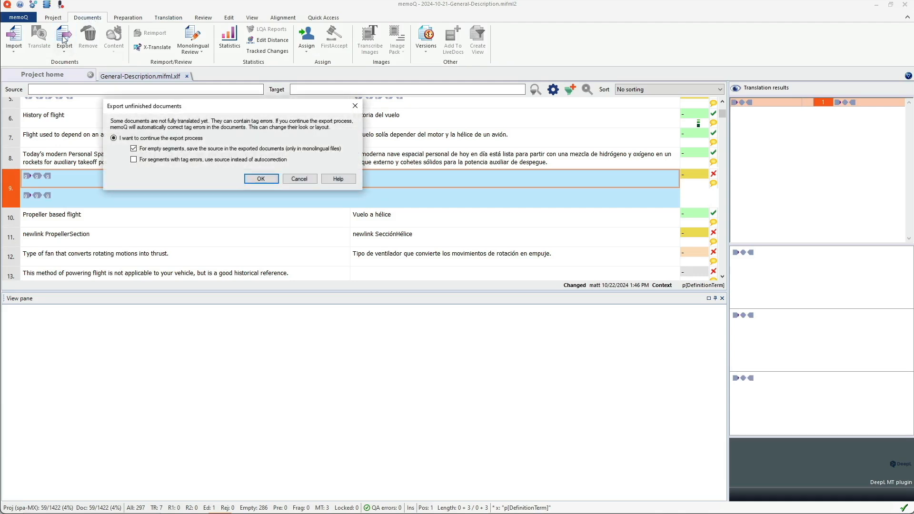
left_click(138, 161)
left_click(261, 179)
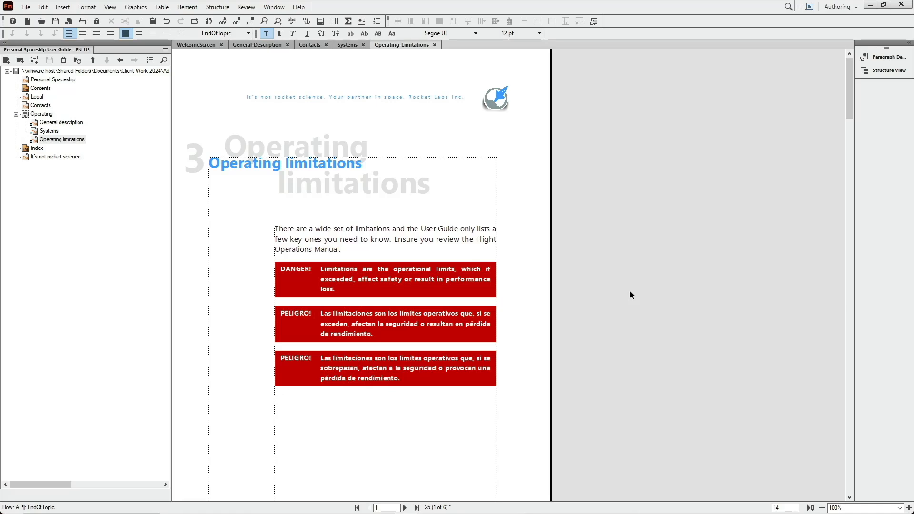
- Switch to FrameMaker and delete both Spanish PELIGRO! warning paragraphs from the Operating limitations chapter
double_click(427, 368)
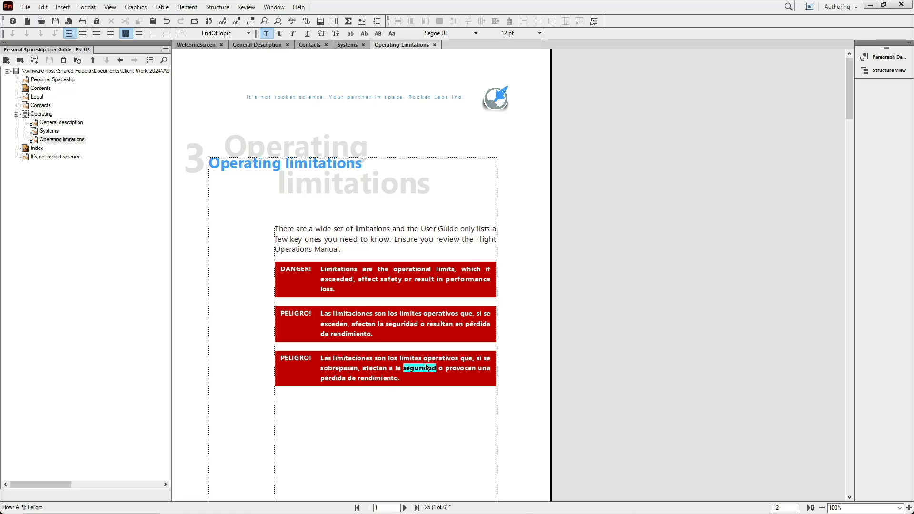
triple_click(427, 368)
left_click(403, 324, "shift")
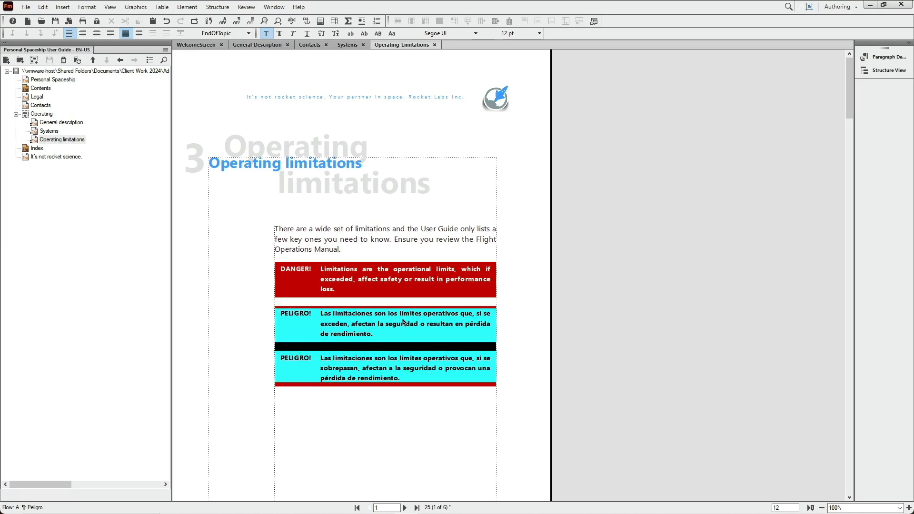
key("Delete")
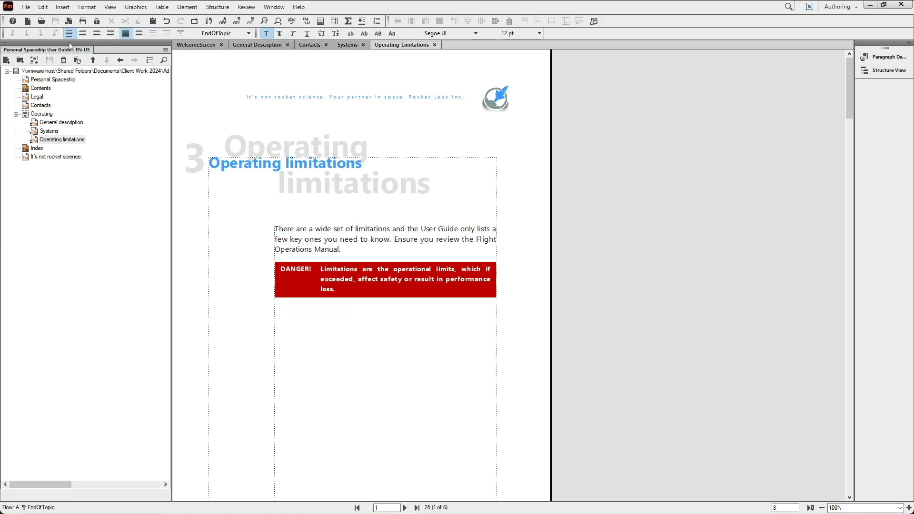
- Save the XLIFF 1.2 export settings with segmentation rules applied as Presegmented in the FrameMaker Project Folder, without exporting
left_click(27, 7)
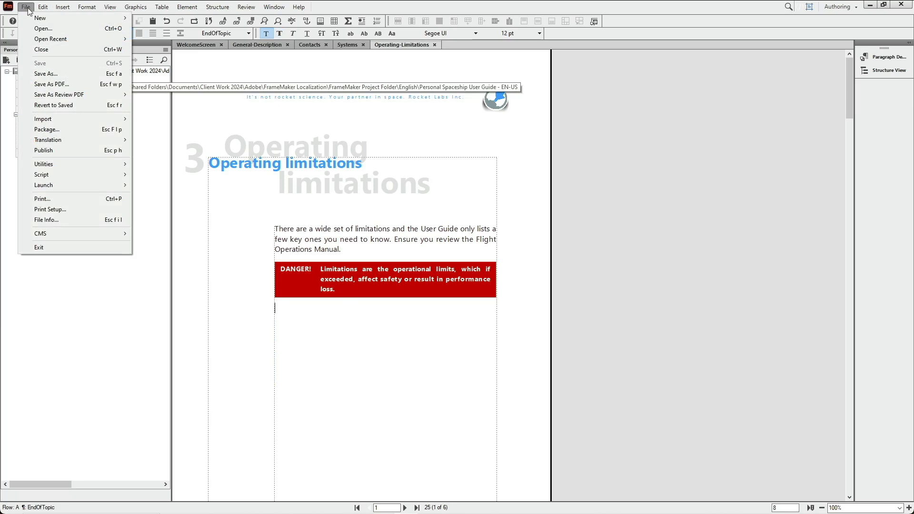
mouse_move(57, 140)
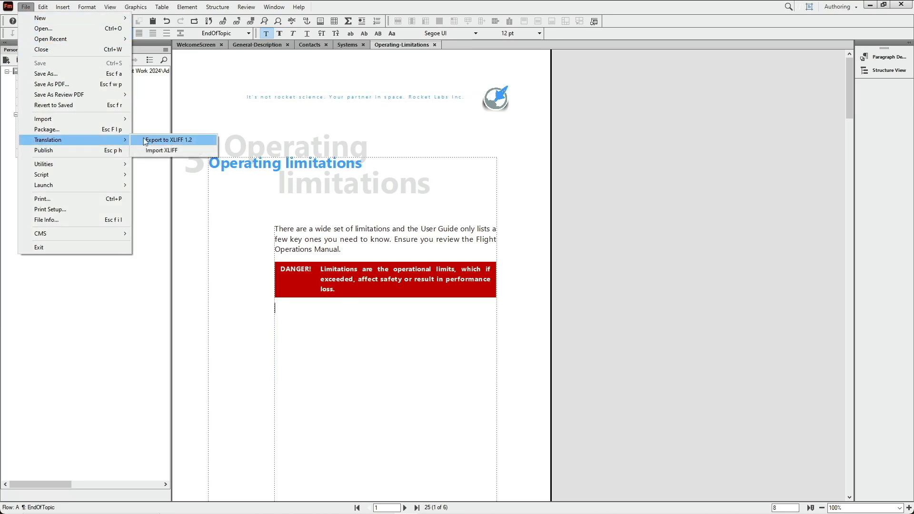
left_click(176, 141)
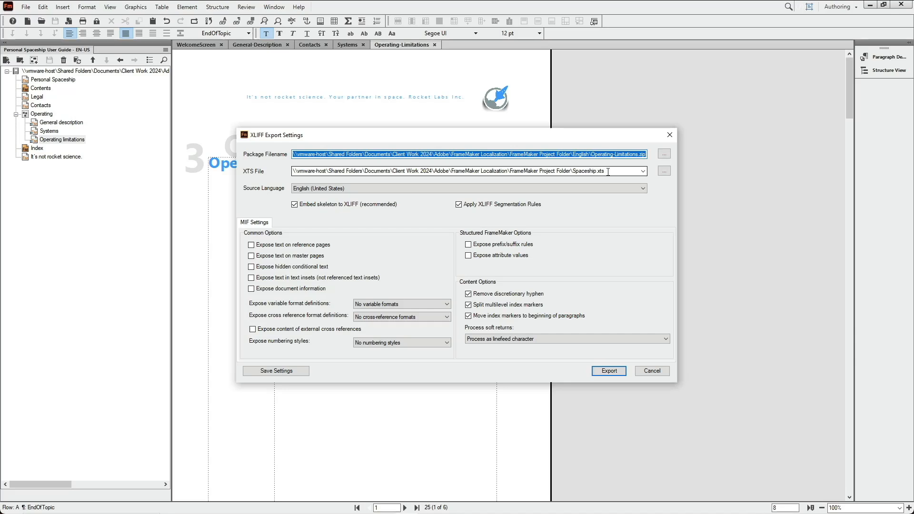
left_click(285, 371)
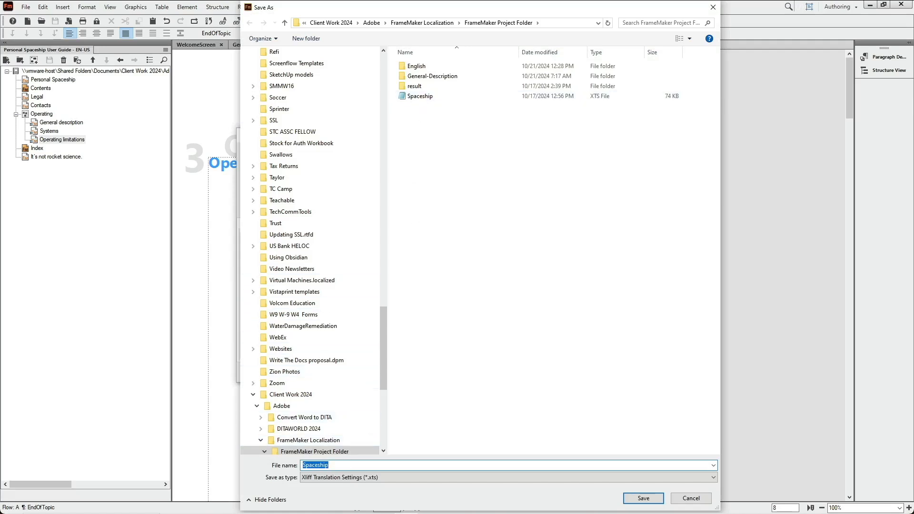
type("Presegmented")
left_click(643, 498)
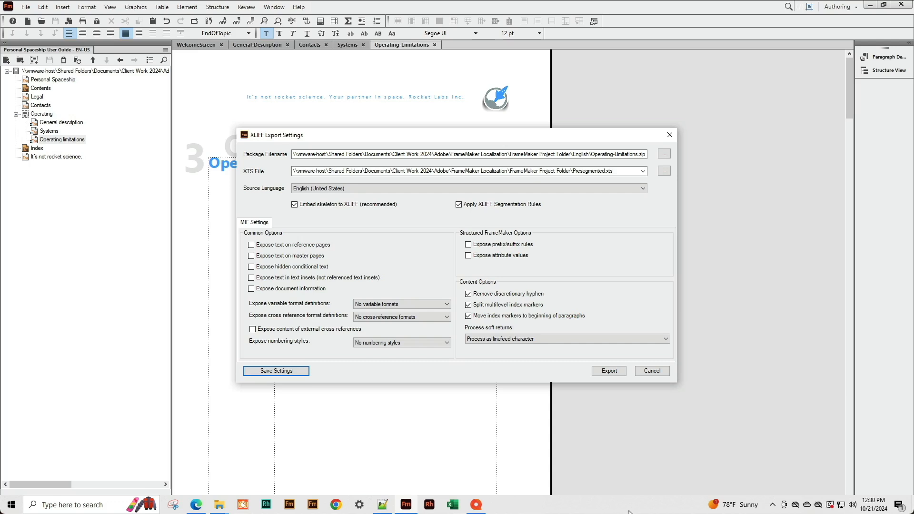
left_click(655, 371)
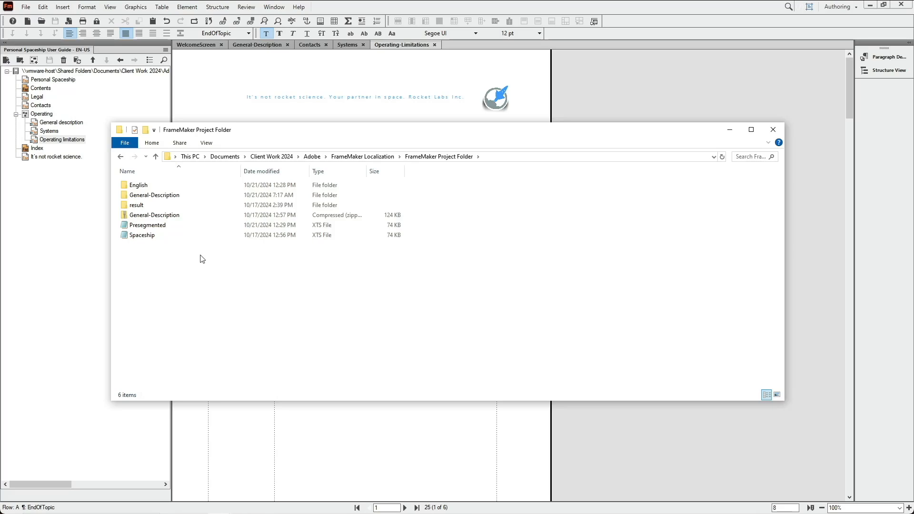
- Show file name extensions in File Explorer for the FrameMaker Project Folder
left_click(153, 263)
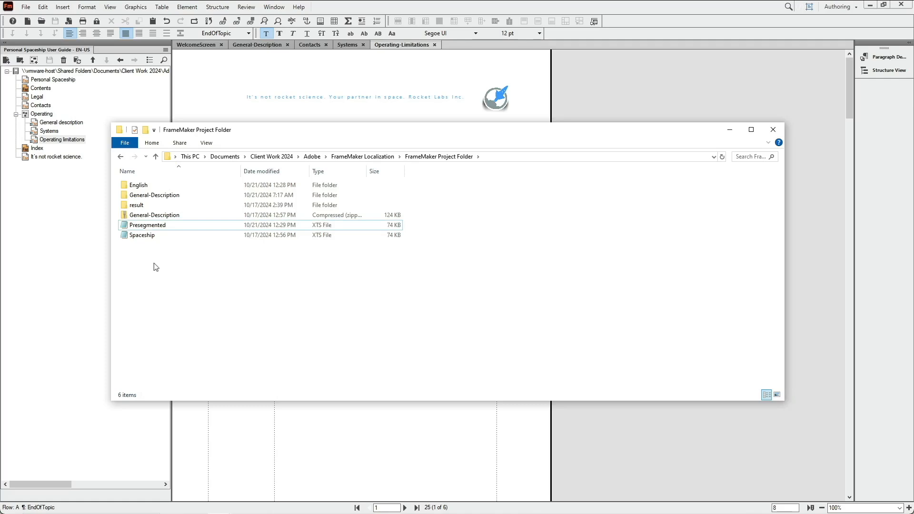
left_click(206, 143)
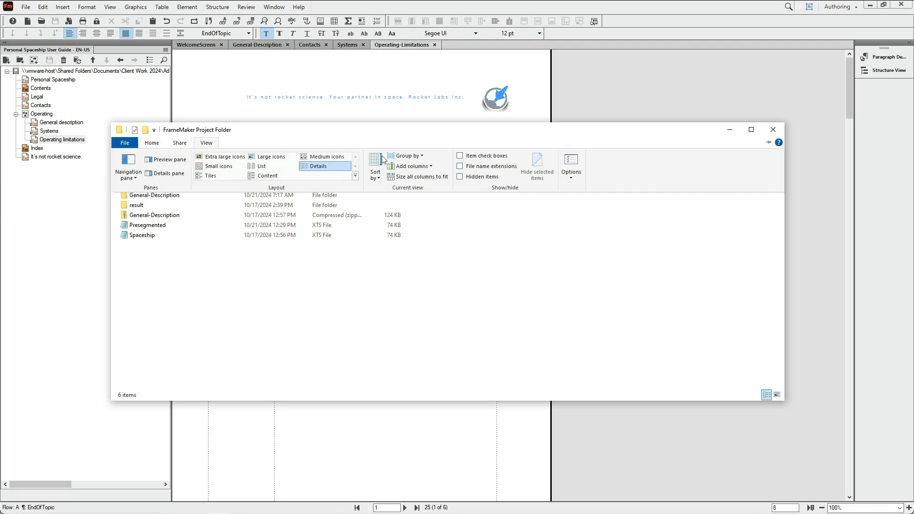
left_click(460, 168)
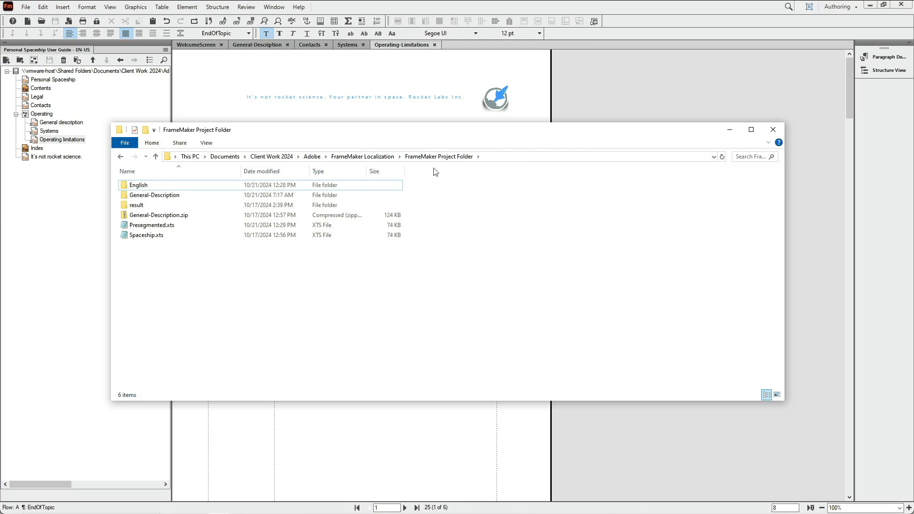
- Rename the Presegmented.xts settings file to Presegmented.zip and accept the extension change
left_click(164, 226)
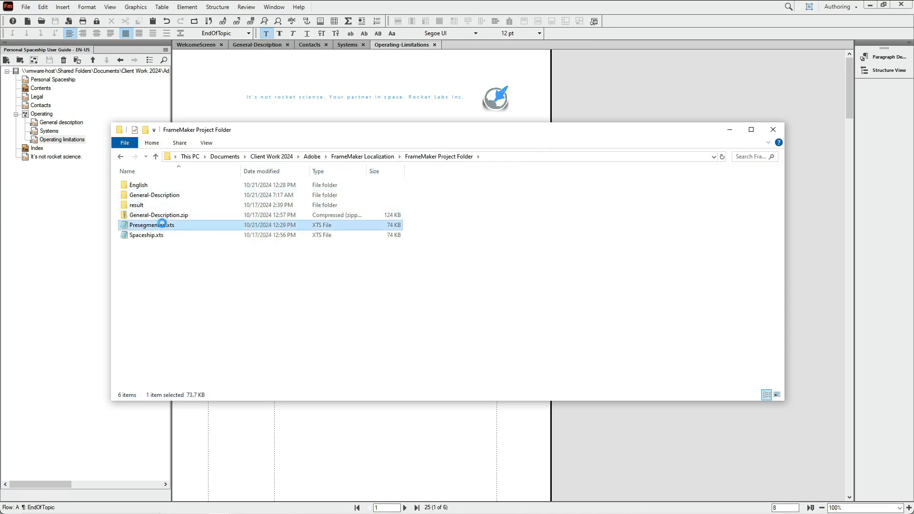
right_click(164, 226)
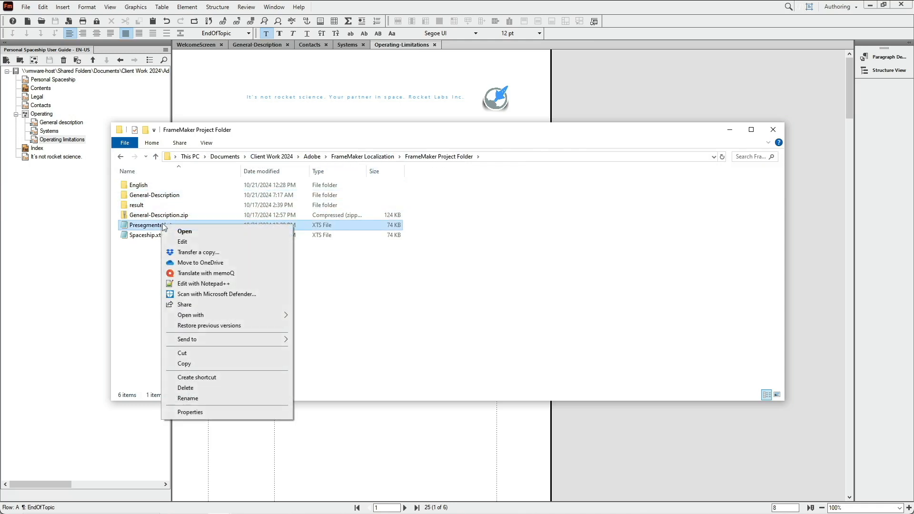
left_click(205, 400)
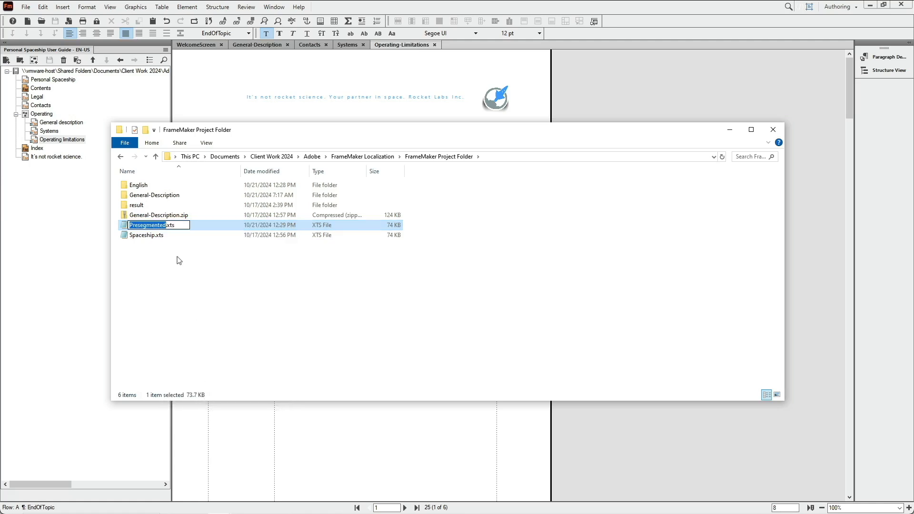
left_click(178, 224)
key("BackSpace")
key("BackSpace")
key("BackSpace")
type("zip")
key("Return")
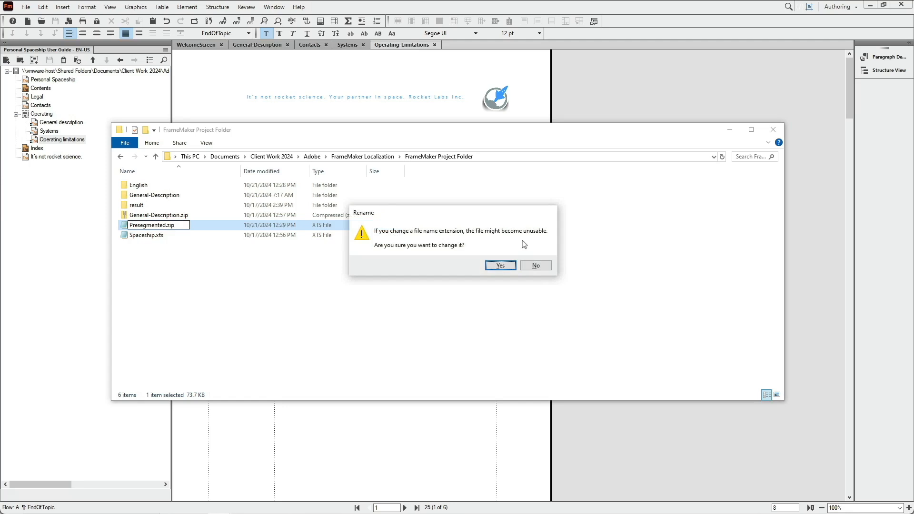
left_click(501, 266)
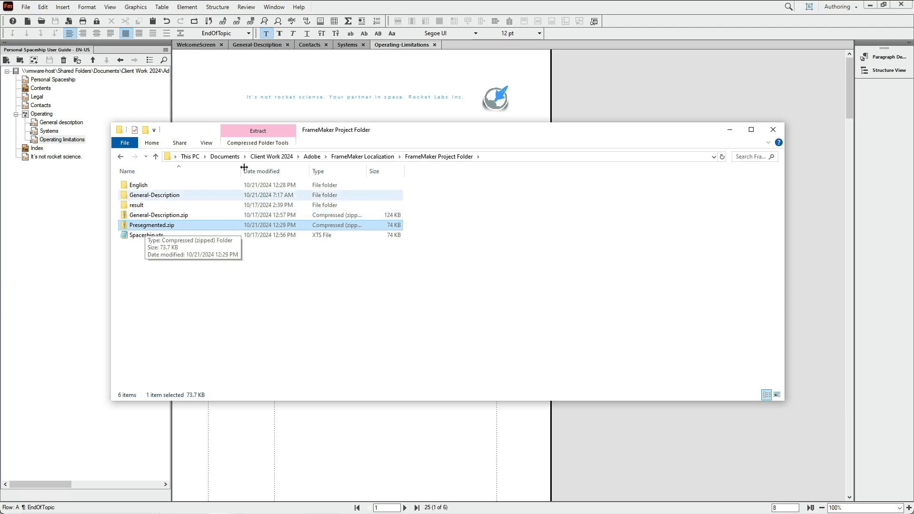
- Extract all contents of Presegmented.zip into a Presegmented folder within the FrameMaker Project Folder
left_click(255, 133)
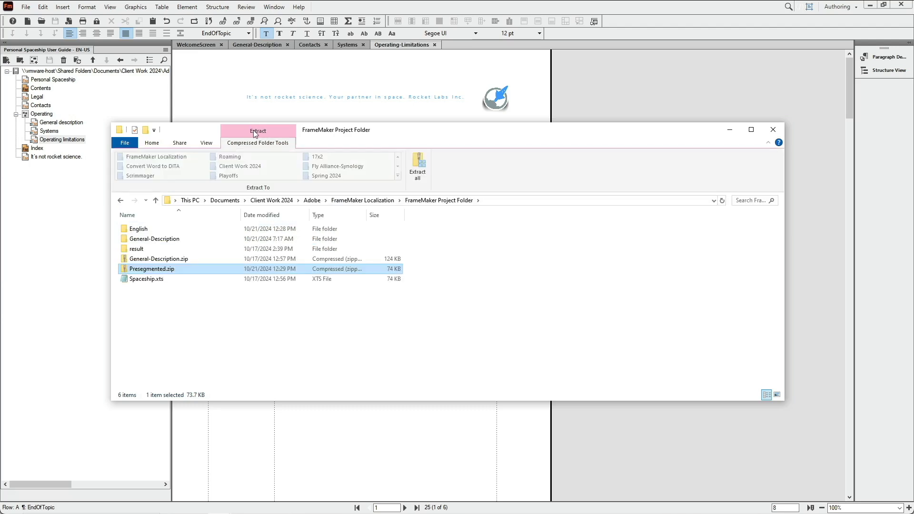
left_click(417, 168)
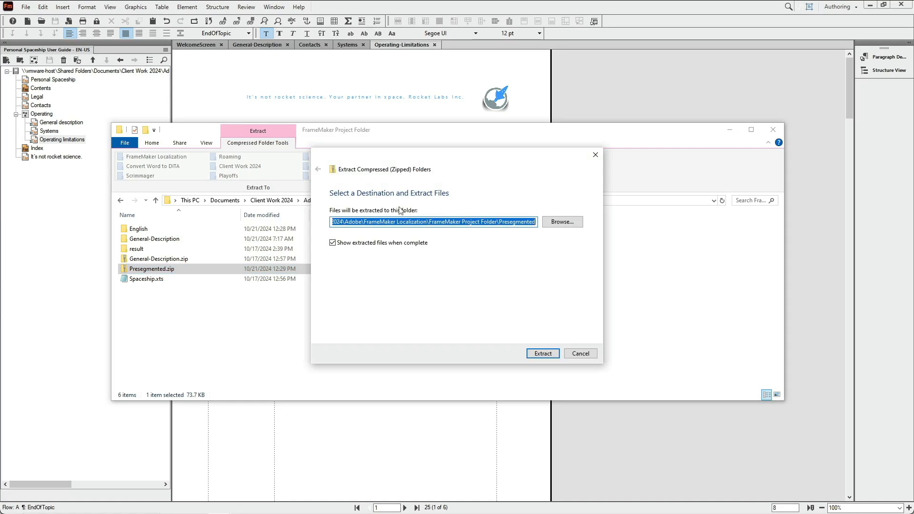
left_click(547, 357)
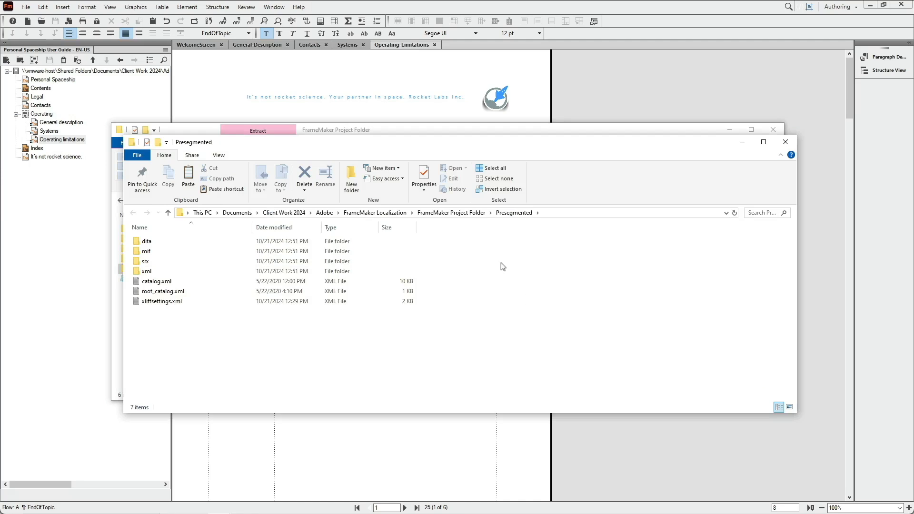
- Open the srx folder inside the extracted Presegmented folder and select the en-US.srx segmentation rules file
left_click(462, 214)
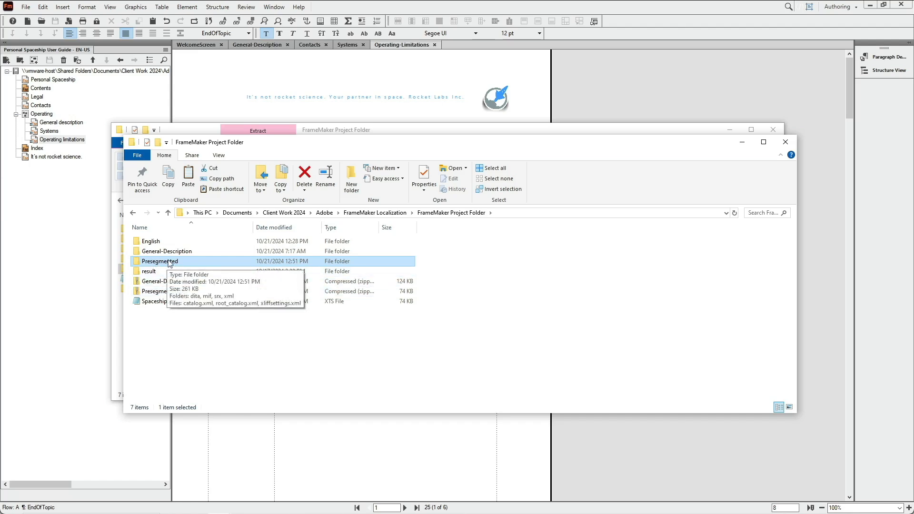
double_click(139, 262)
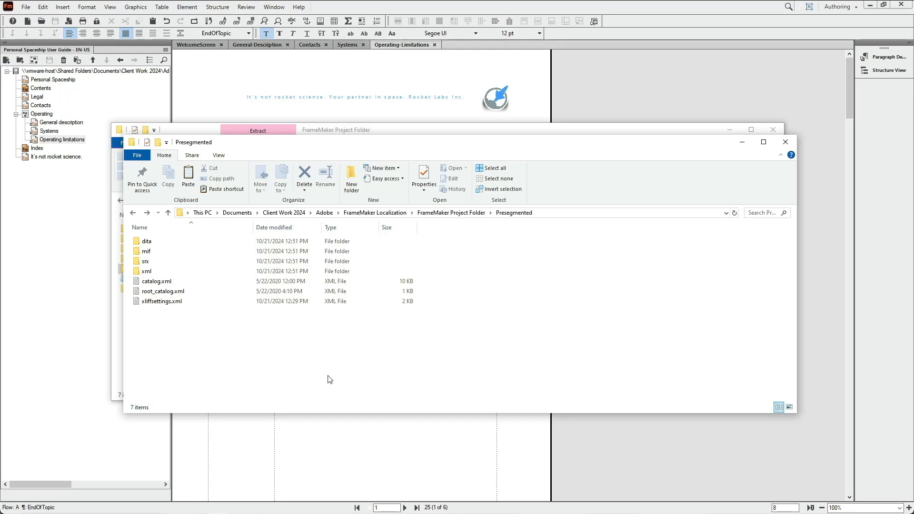
double_click(140, 262)
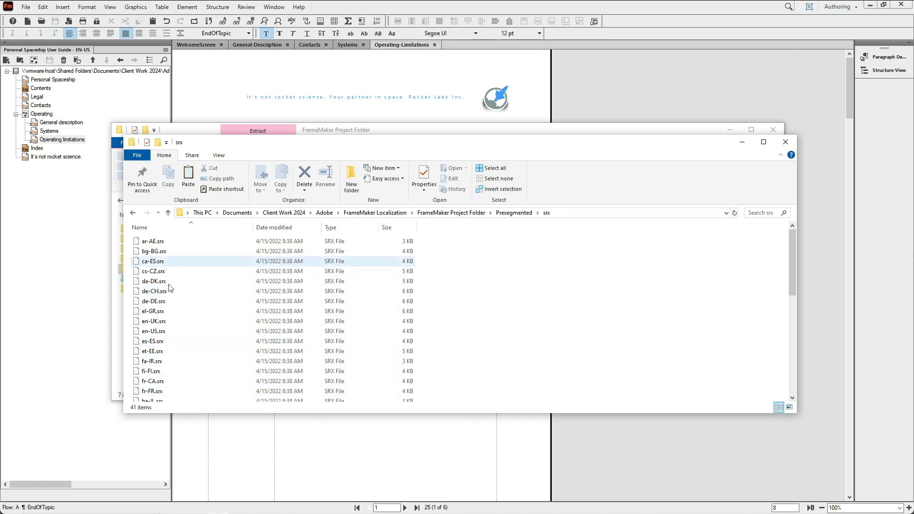
left_click(150, 332)
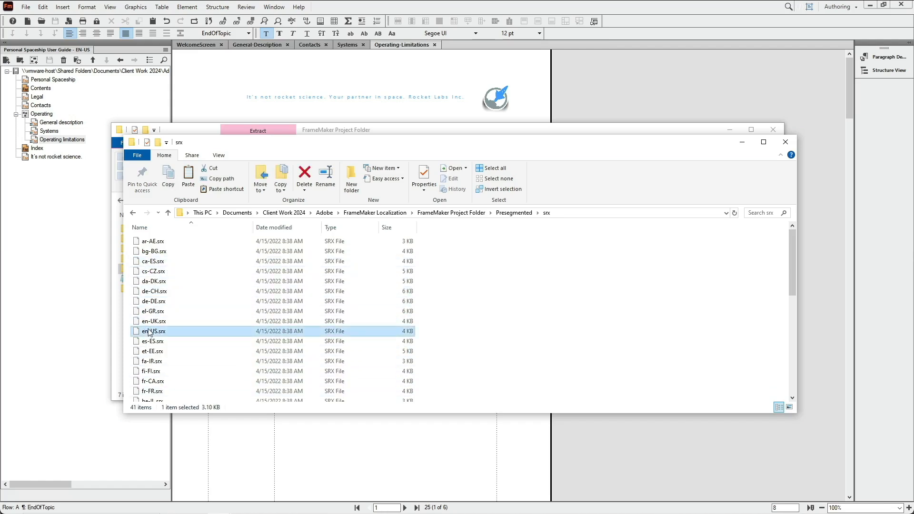
- Open en-US.srx in Notepad++ and examine its abbreviation exceptions, no-break rules and break rules
right_click(138, 332)
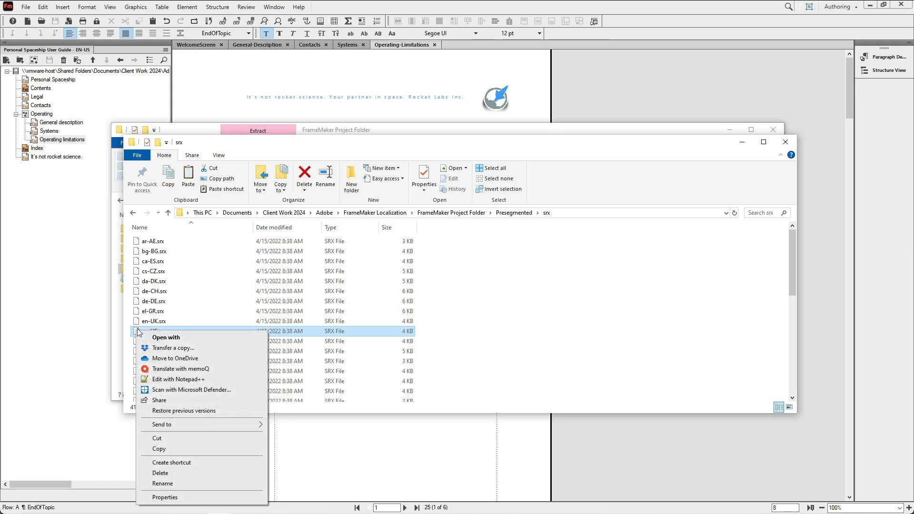
left_click(190, 381)
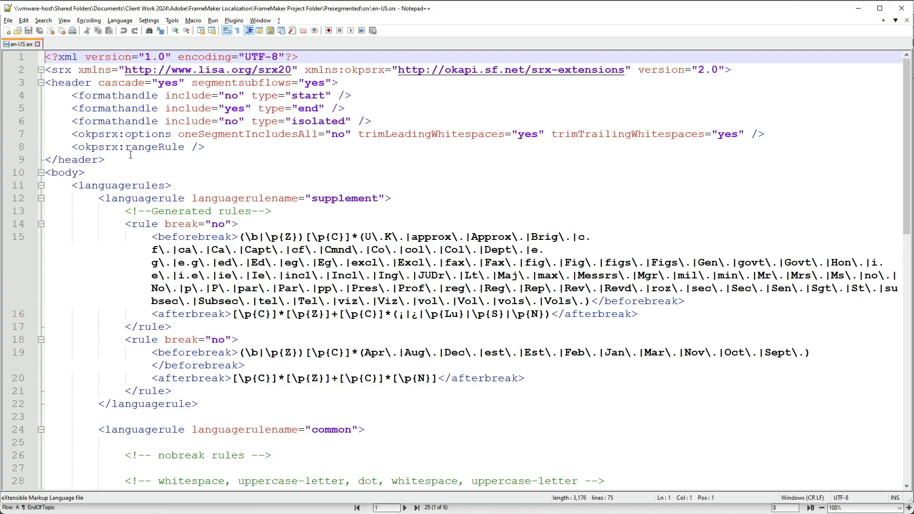
double_click(66, 58)
left_click_drag(318, 237, 644, 304)
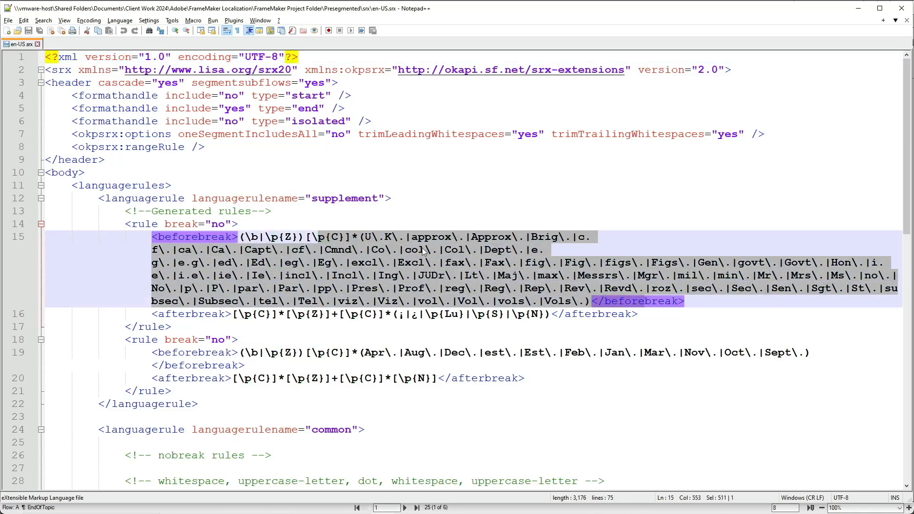
left_click_drag(372, 249, 421, 249)
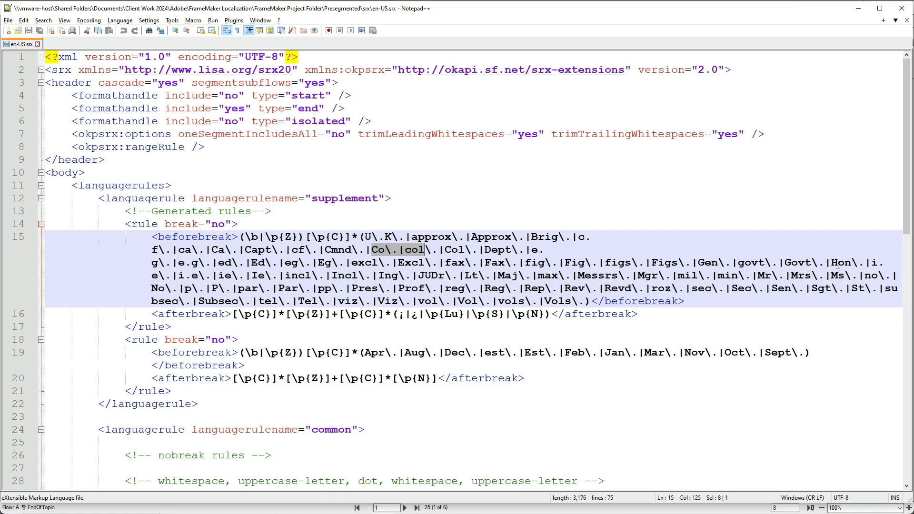
left_click_drag(772, 275, 853, 275)
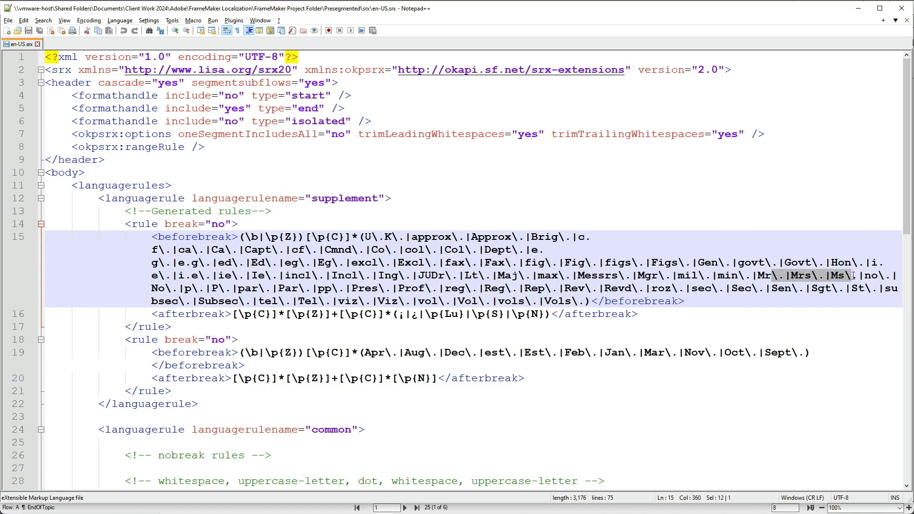
left_click(221, 332)
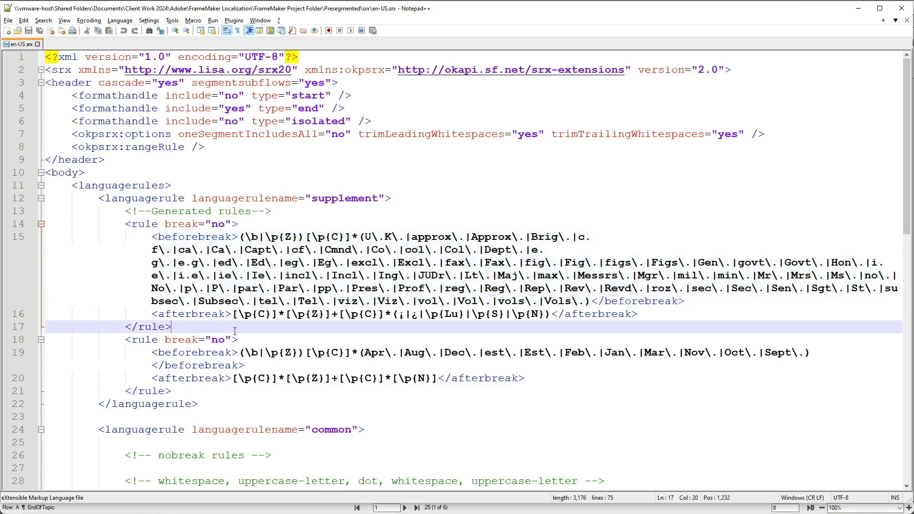
scroll(356, 366, "down", 9)
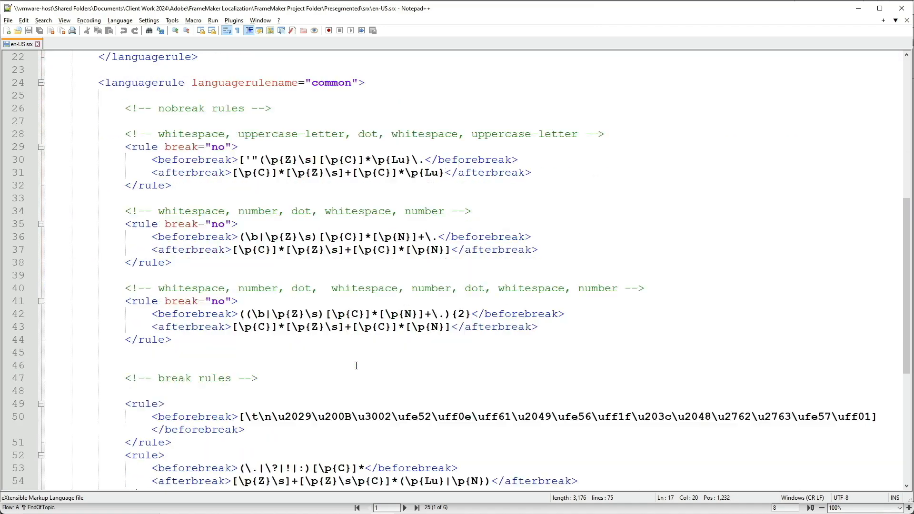
scroll(356, 365, "down", 5)
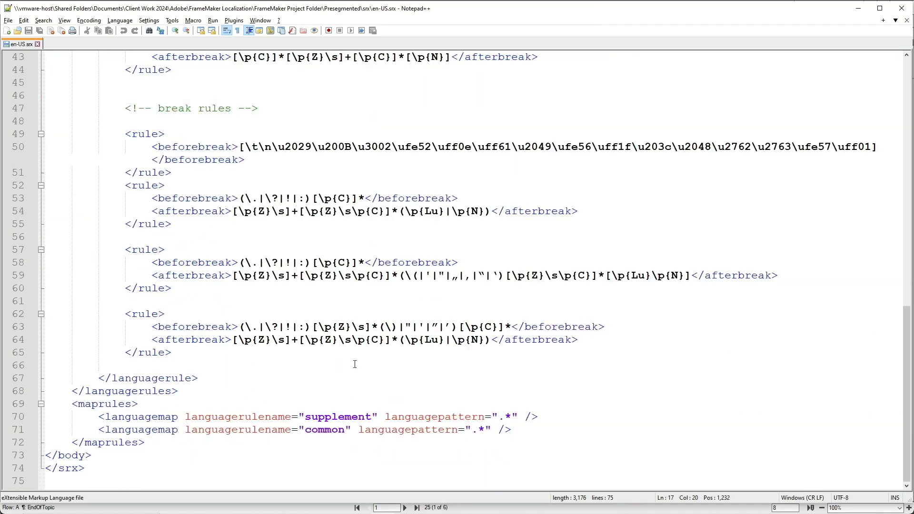
scroll(354, 363, "up", 14)
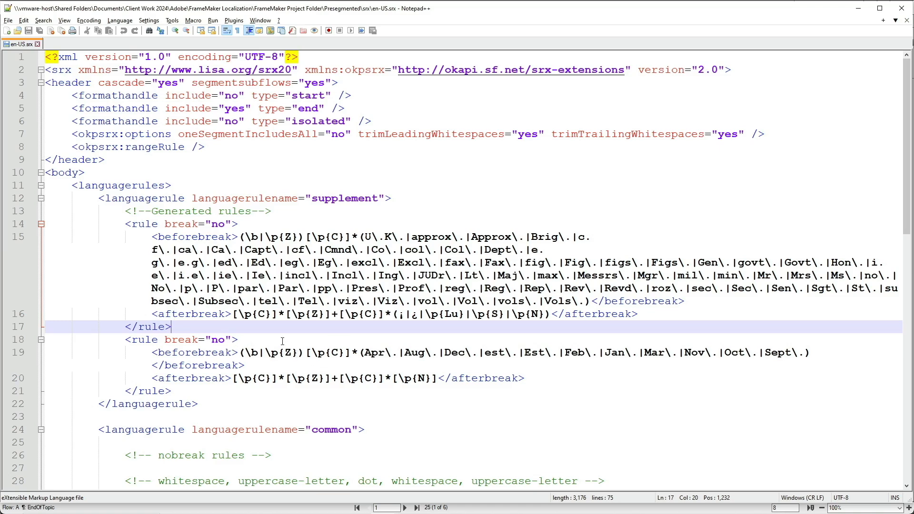
- Save the en-US.srx rules file and return to the extracted Presegmented folder in File Explorer
left_click(279, 337)
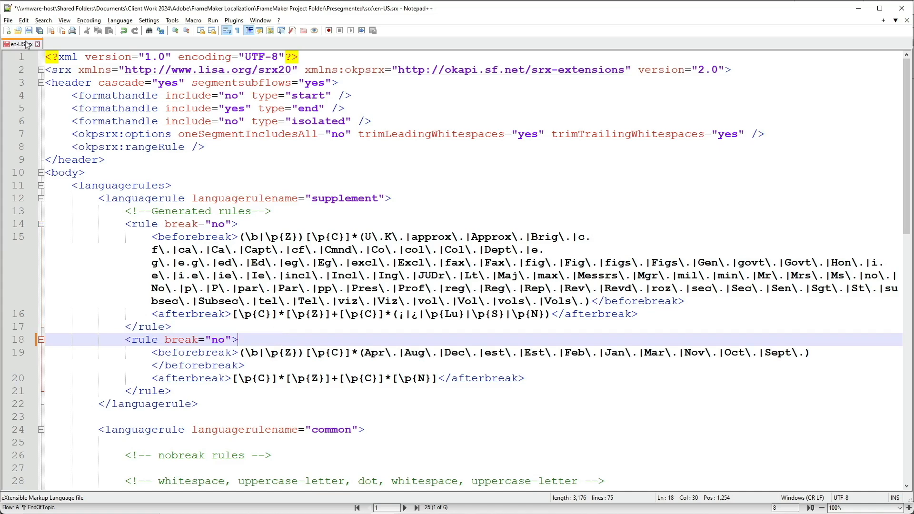
key("ctrl+s")
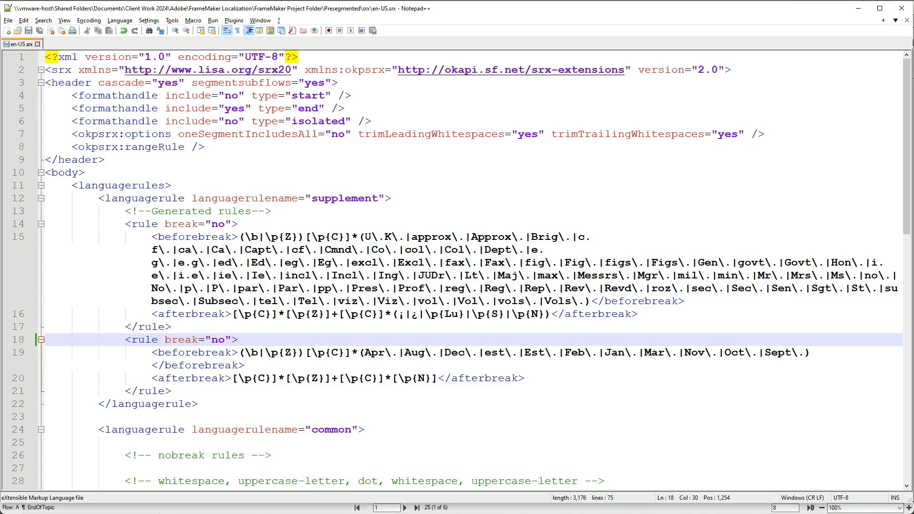
key("alt+Tab")
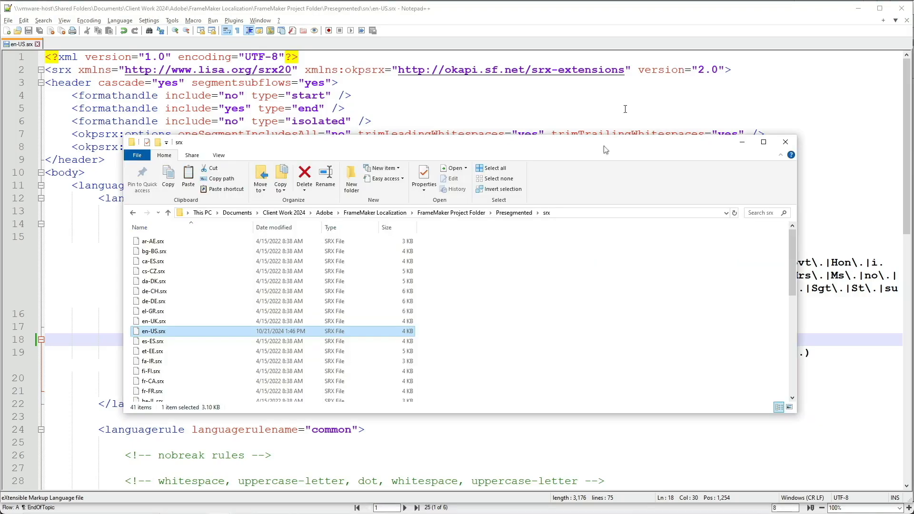
left_click(517, 215)
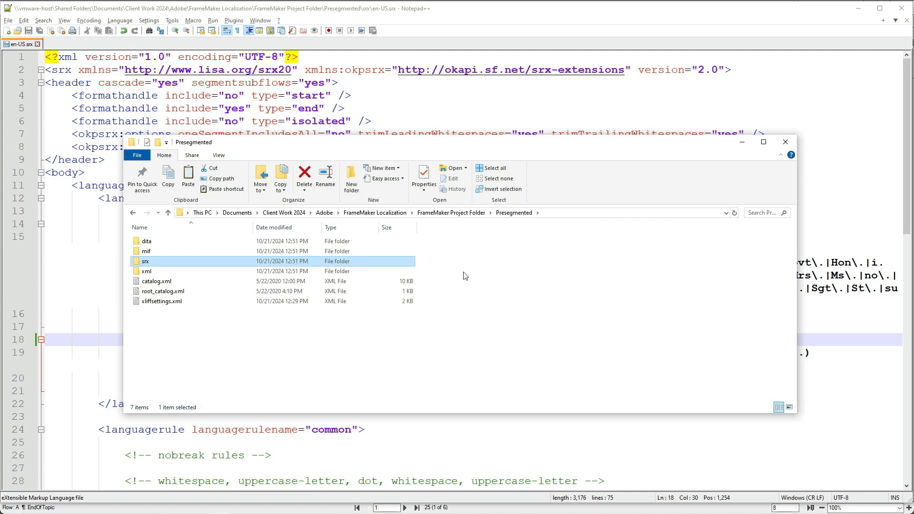
left_click(462, 214)
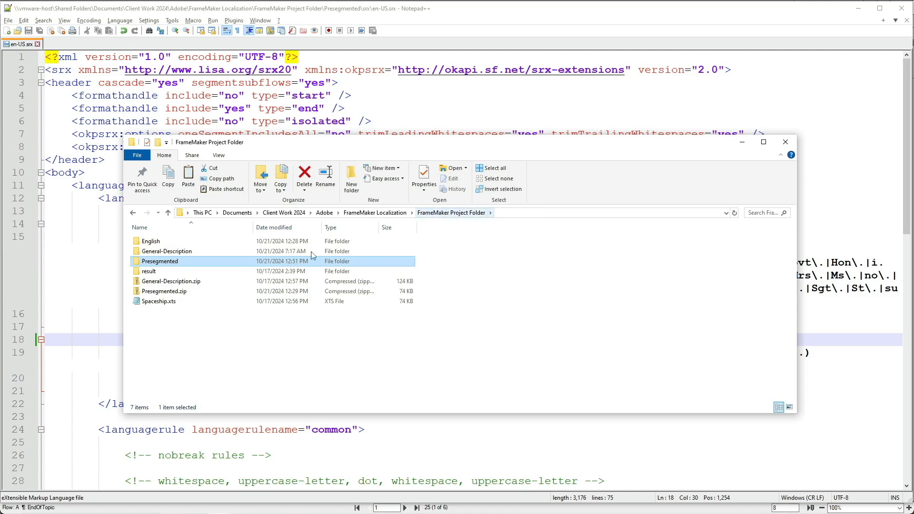
double_click(160, 262)
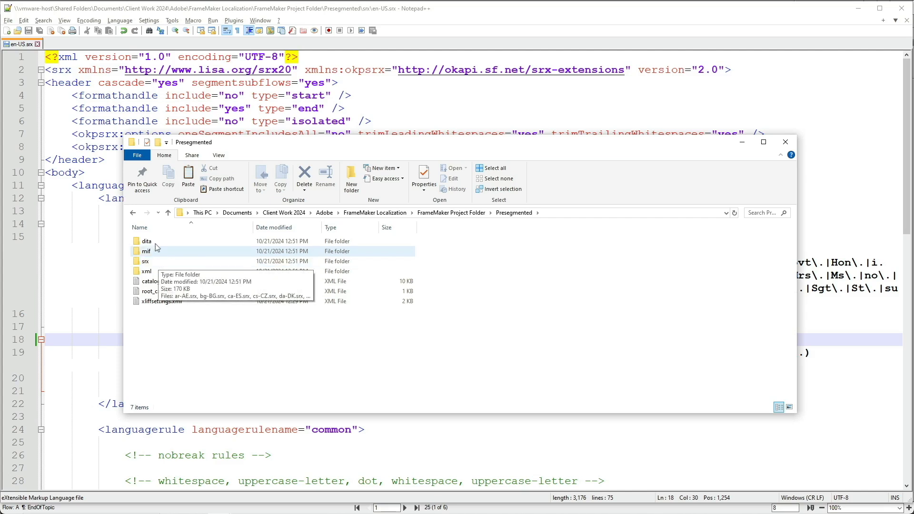
- Compress all contents of the Presegmented folder into Presegmented2.zip and move the archive up to the FrameMaker Project Folder
left_click(149, 242)
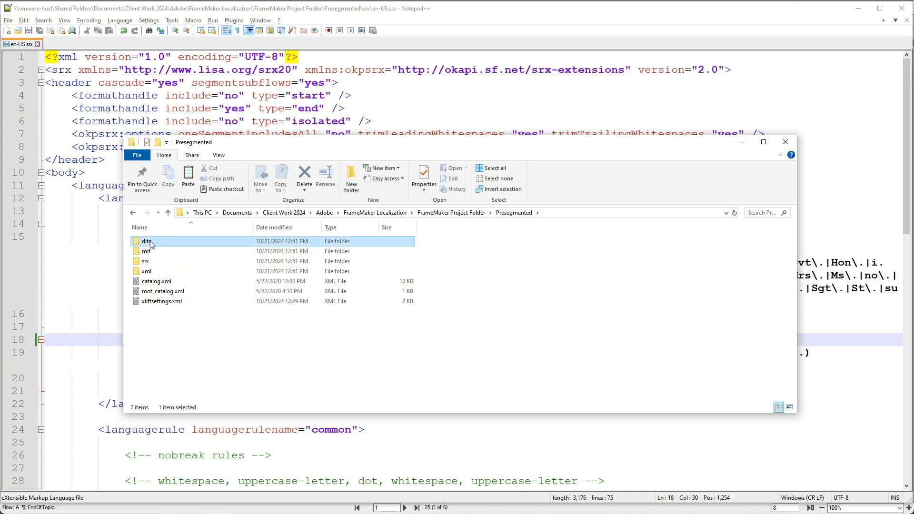
left_click(156, 303, "shift")
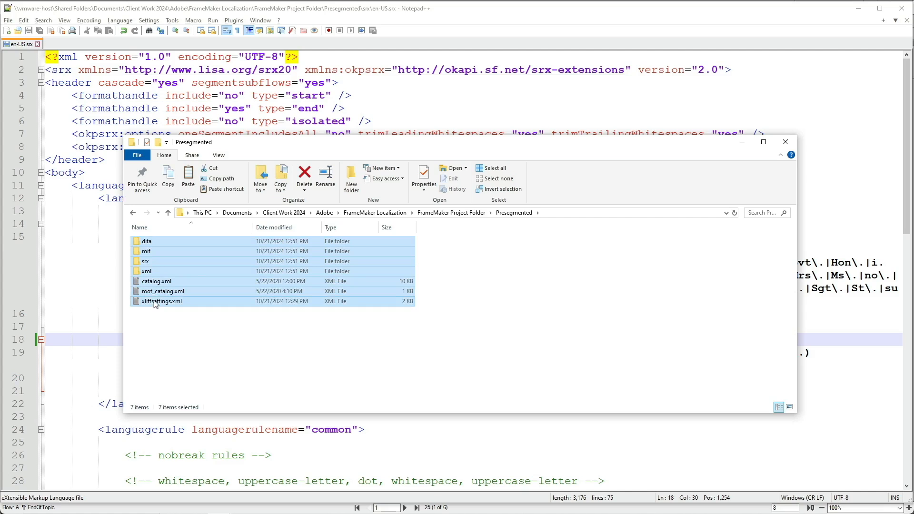
right_click(155, 304)
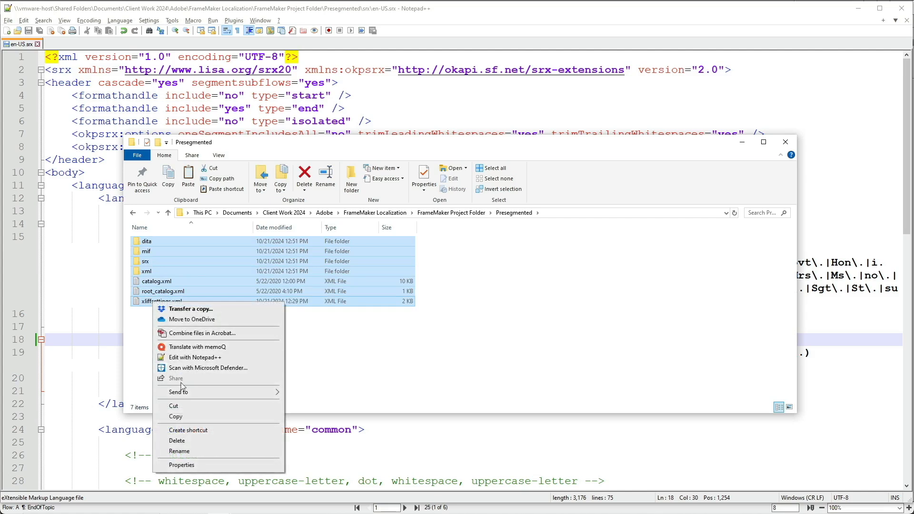
mouse_move(186, 396)
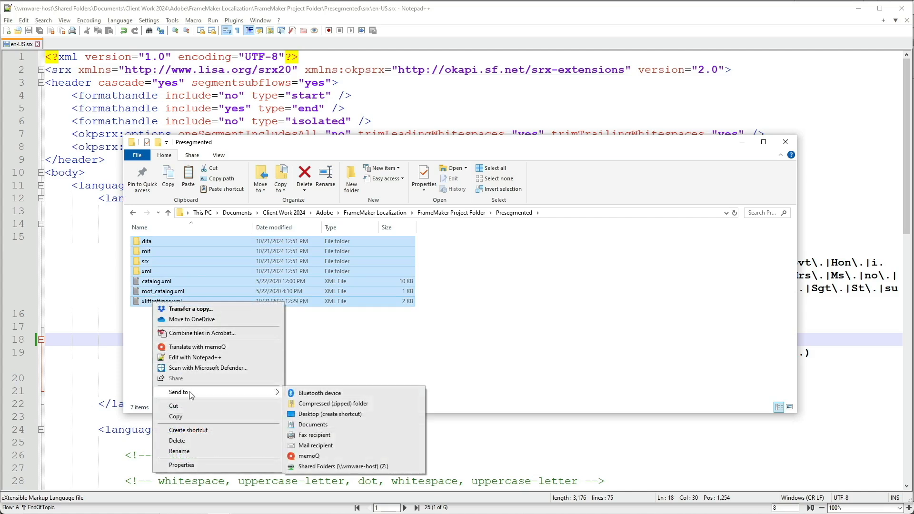
left_click(338, 405)
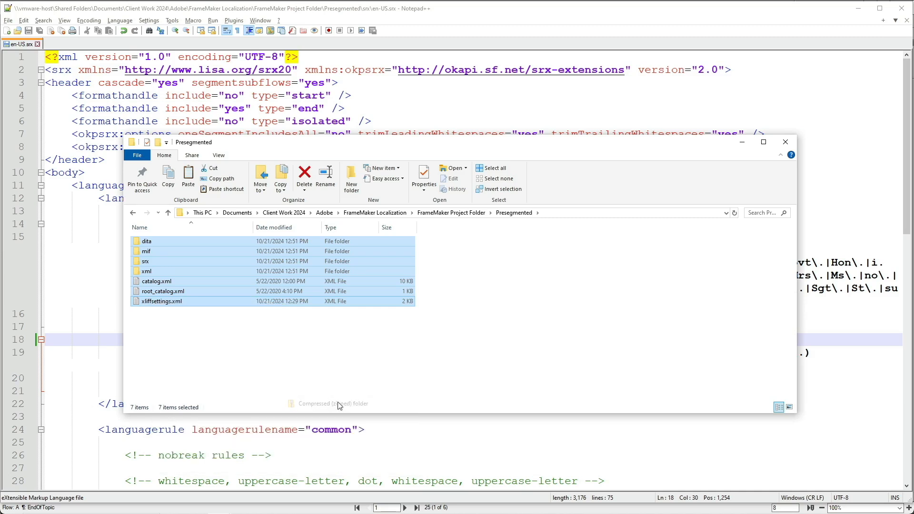
type("Presegmented2")
key("Return")
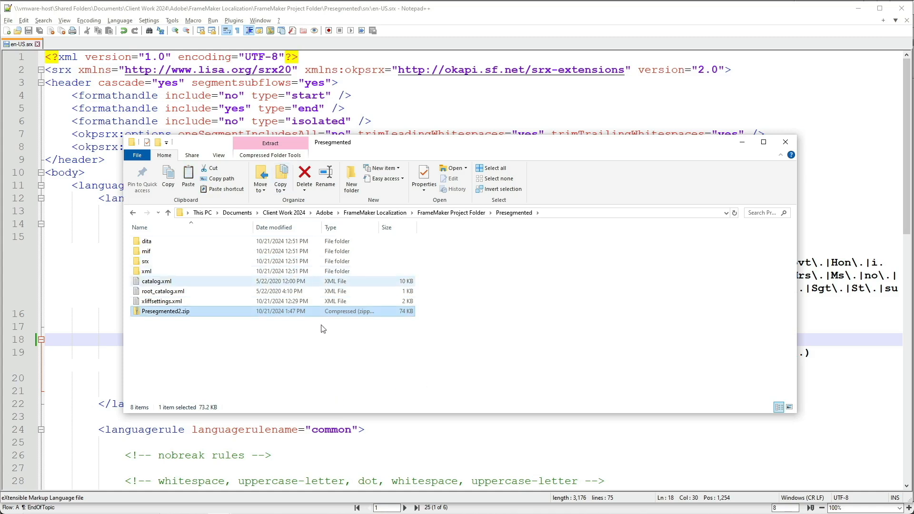
left_click_drag(138, 314, 454, 215)
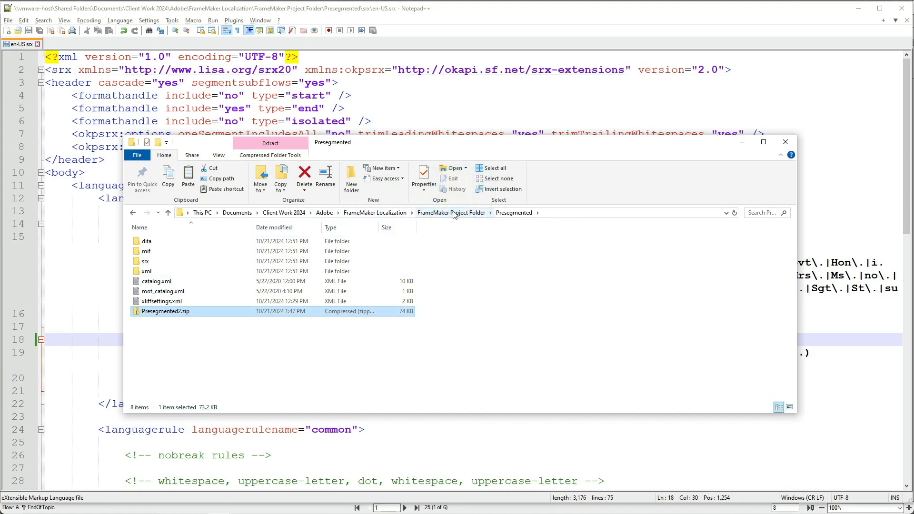
left_click(454, 214)
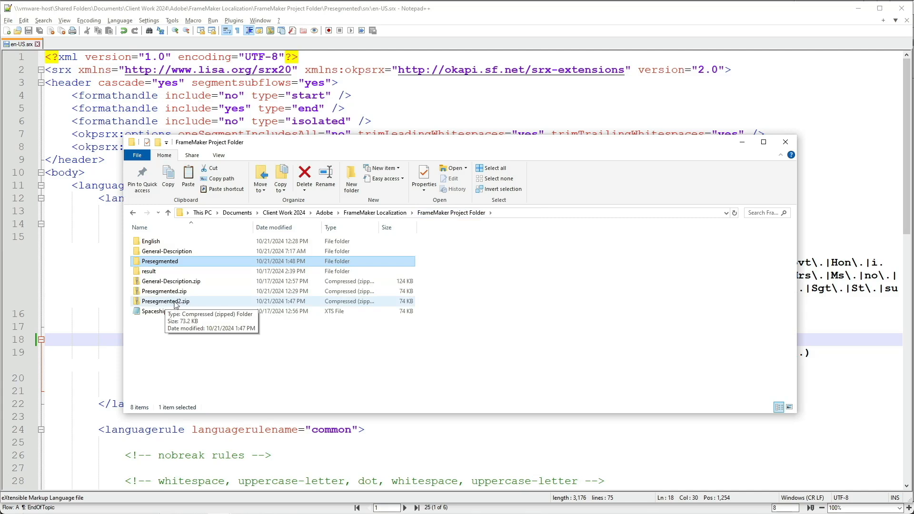
- Rename Presegmented2.zip to Presegmented2.xts and accept the extension change
left_click(166, 302)
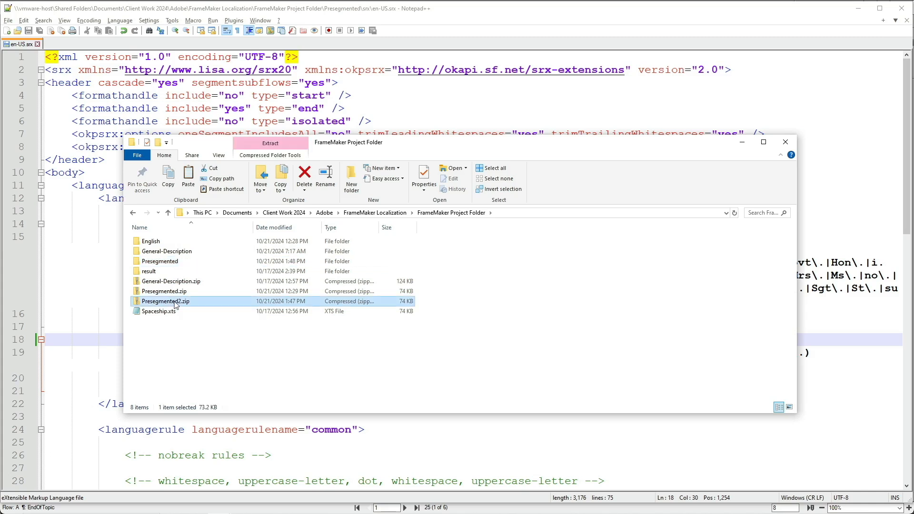
left_click(174, 304)
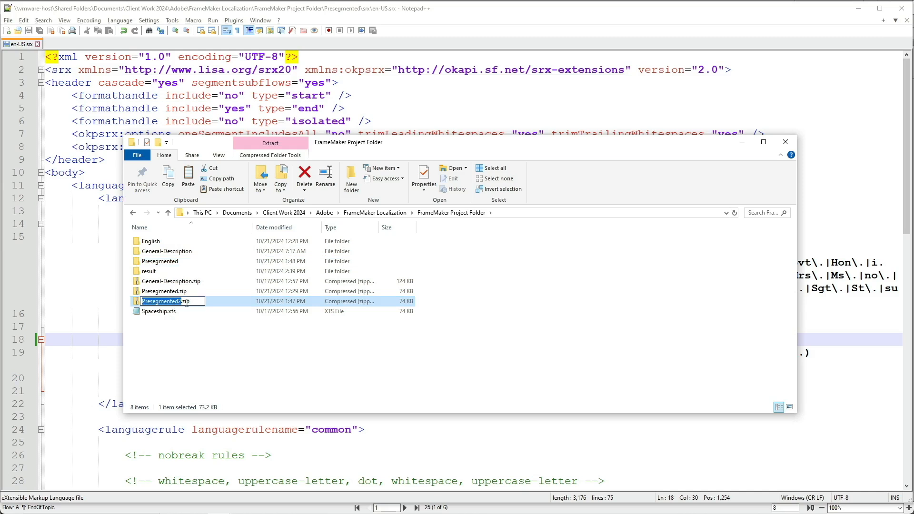
left_click_drag(182, 302, 193, 302)
type("xts")
key("Return")
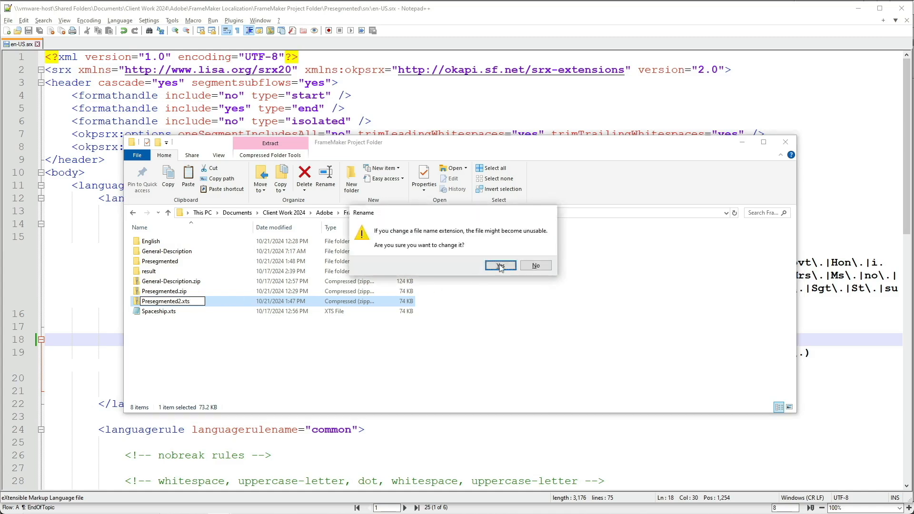
left_click(501, 267)
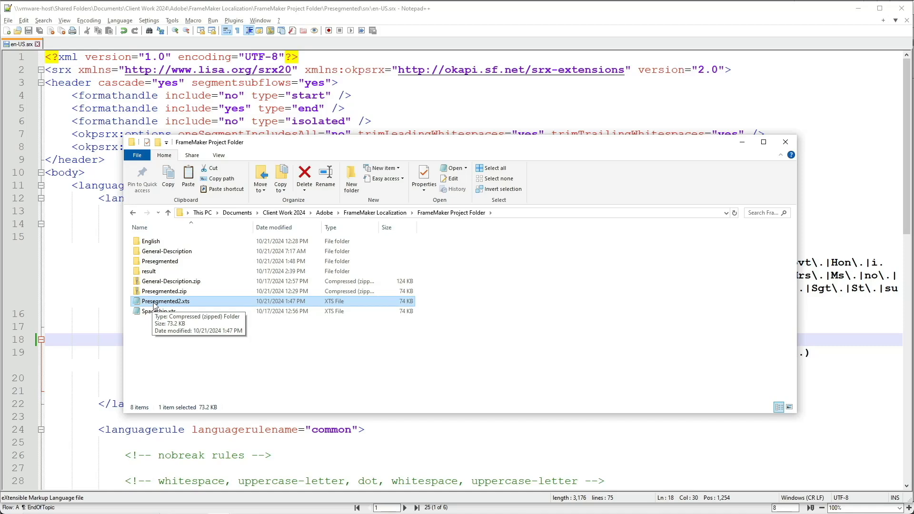
- Switch to FrameMaker, export Operating limitations to XLIFF 1.2 using Presegmented2.xts as the XTS file, and review the conversion report's log counts
key("alt+Tab")
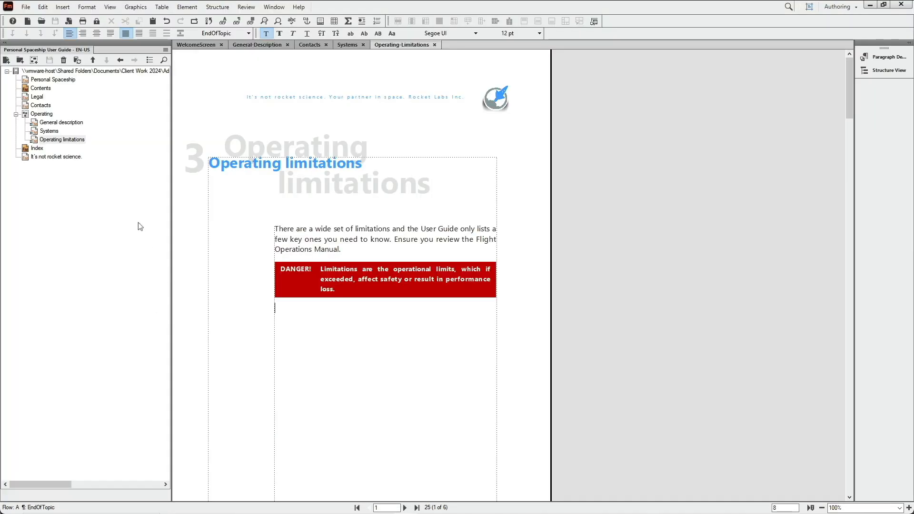
left_click(26, 7)
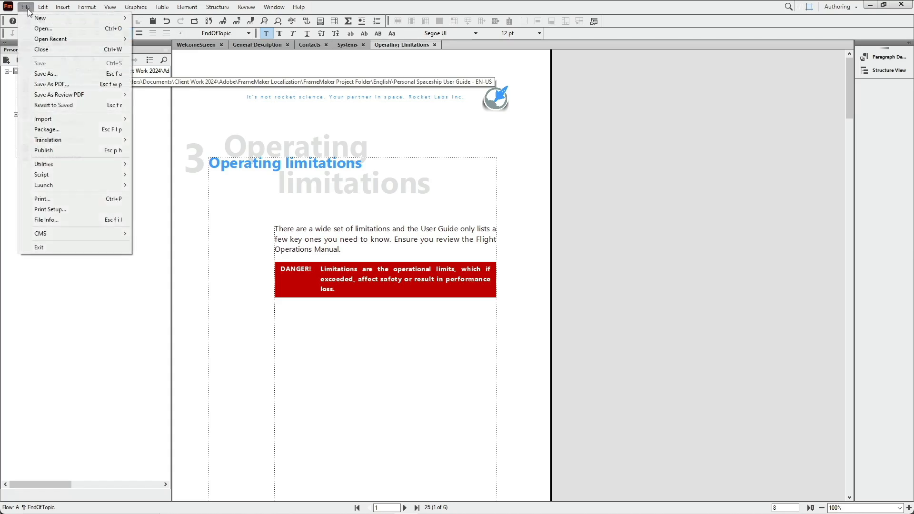
mouse_move(48, 143)
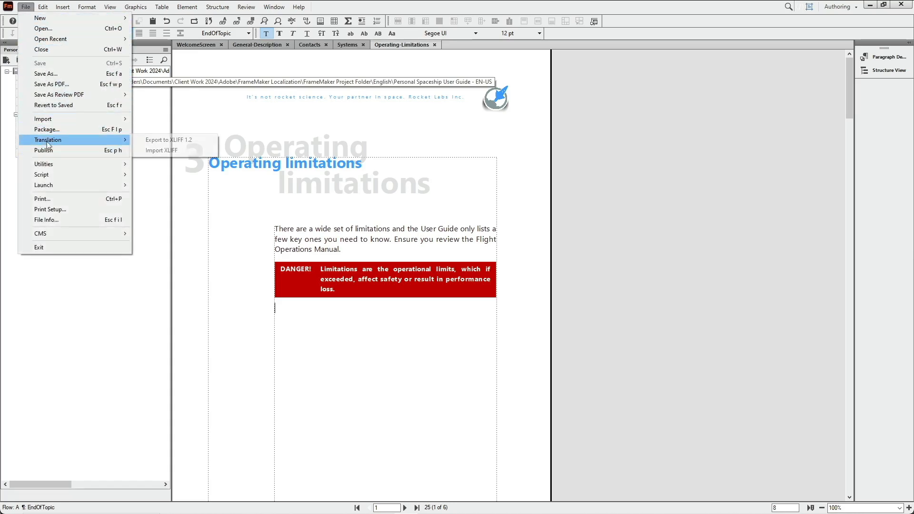
left_click(170, 143)
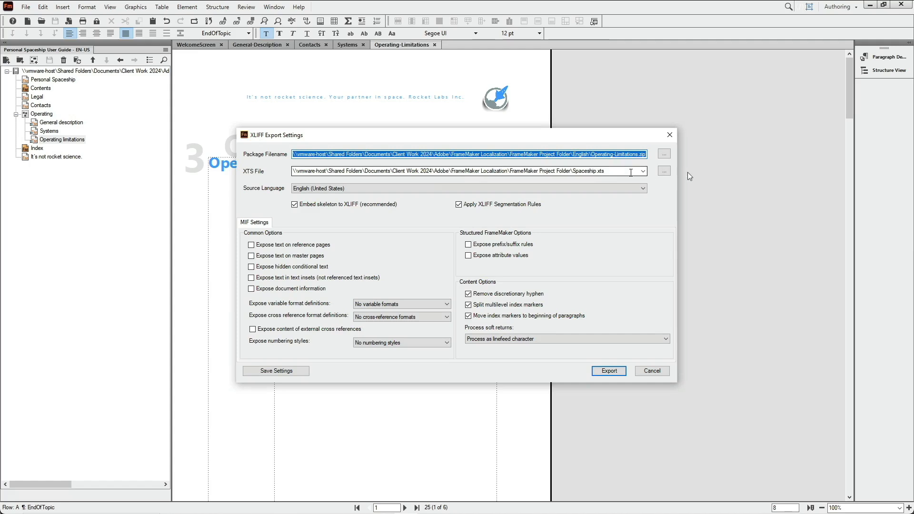
left_click(664, 172)
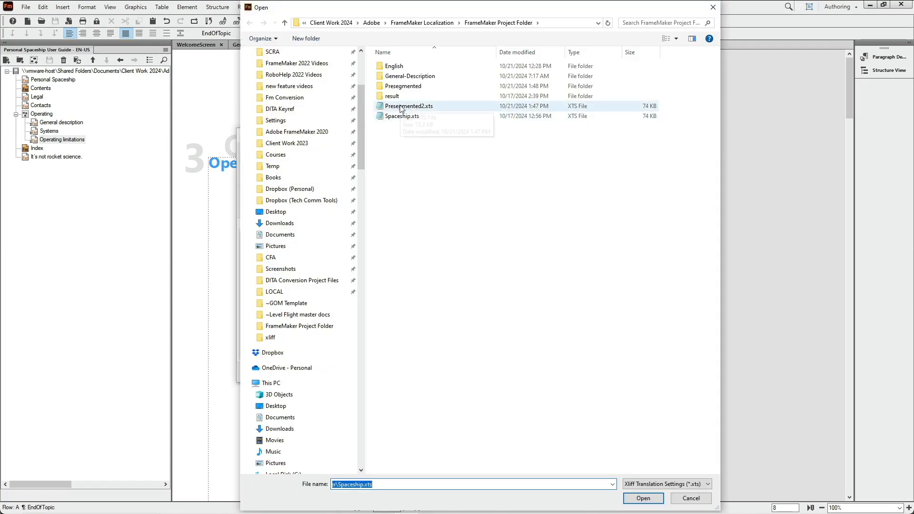
double_click(401, 106)
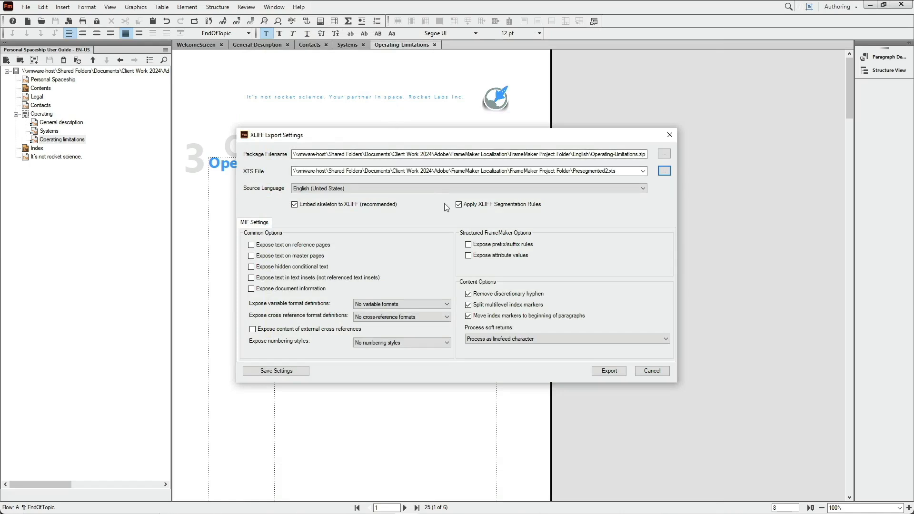
left_click(610, 371)
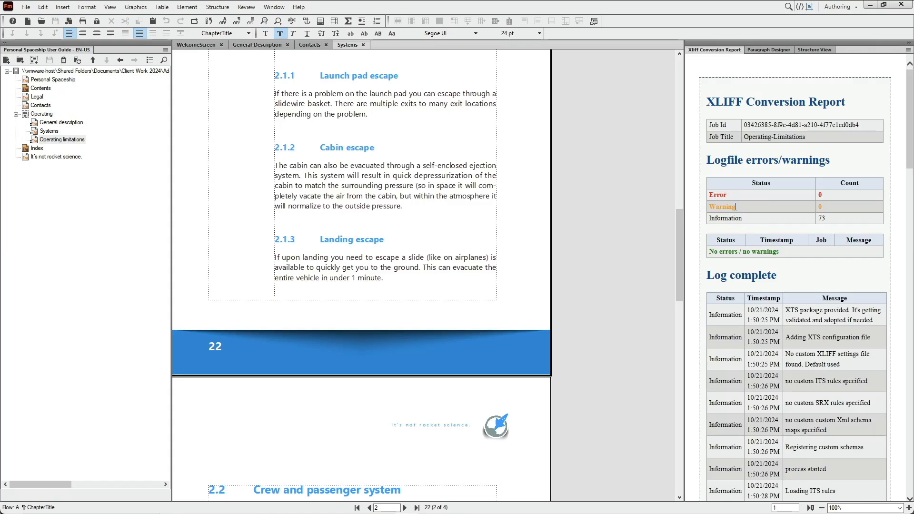
left_click_drag(709, 218, 835, 218)
- Open the General description document from the Personal Spaceship User Guide book
double_click(37, 123)
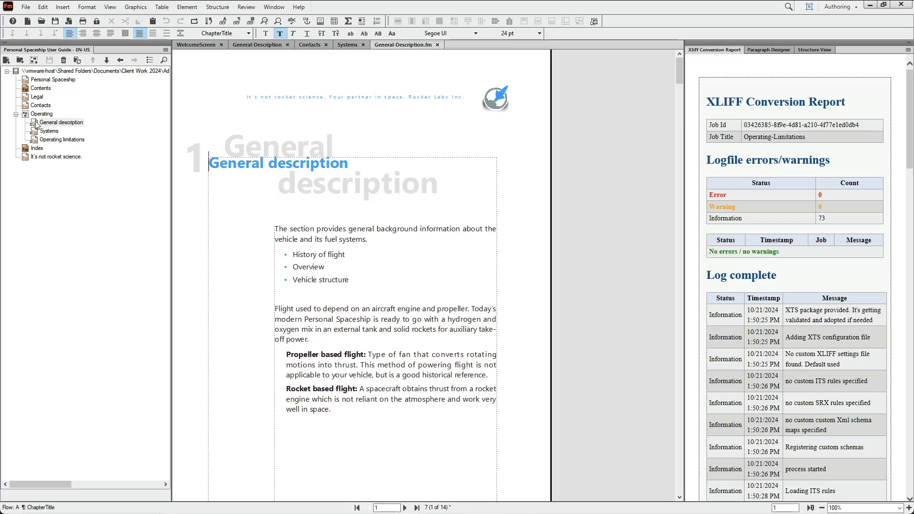
- Save a copy of the General description document as General-Description.mif in MIF 2022 format in the English folder
left_click(26, 9)
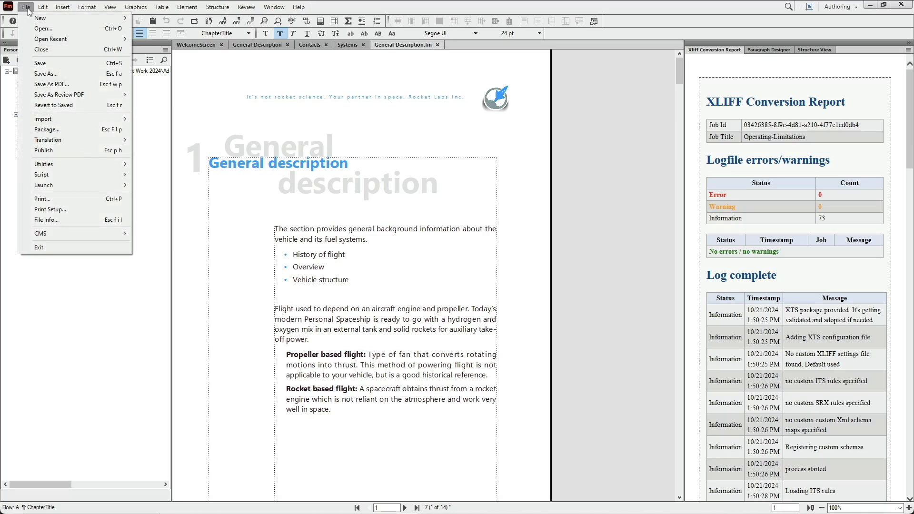
left_click(51, 73)
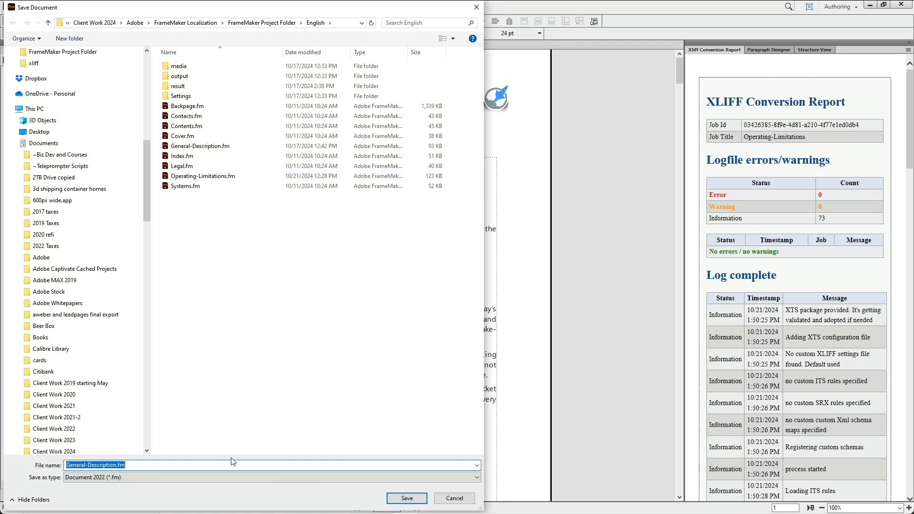
left_click(241, 474)
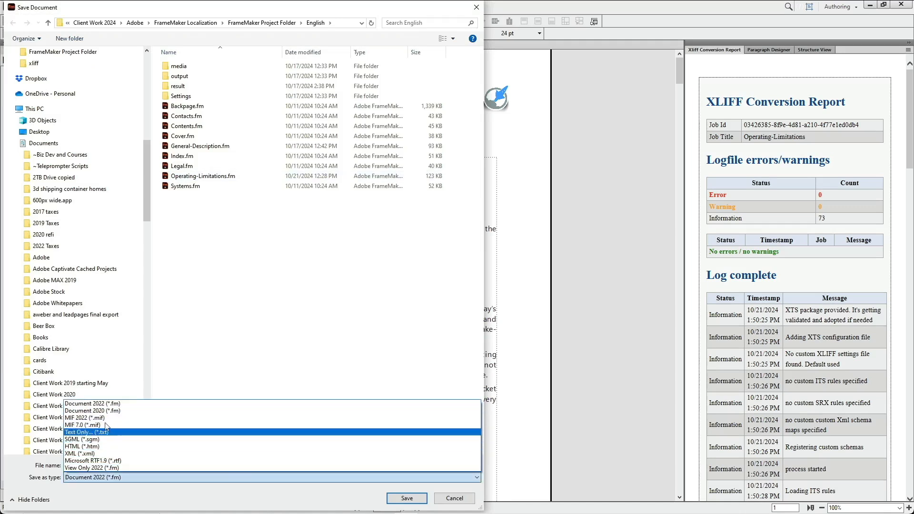
left_click(96, 418)
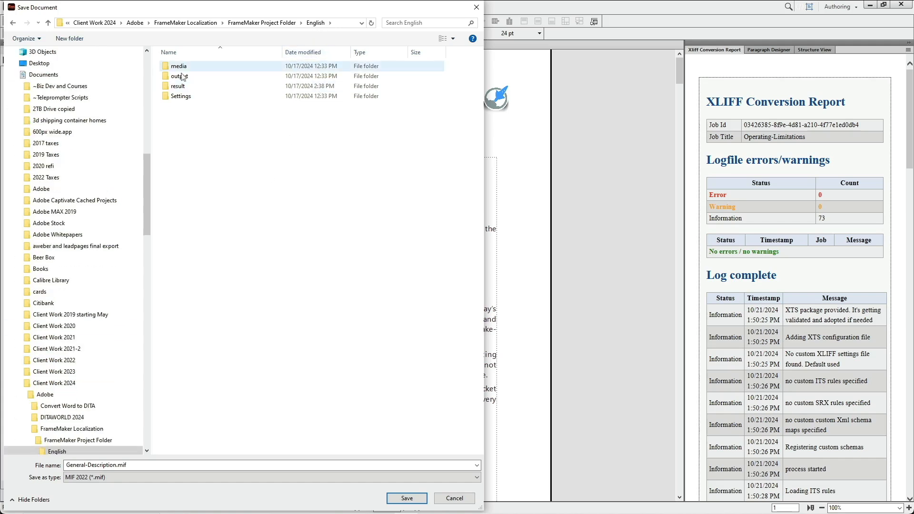
left_click(420, 498)
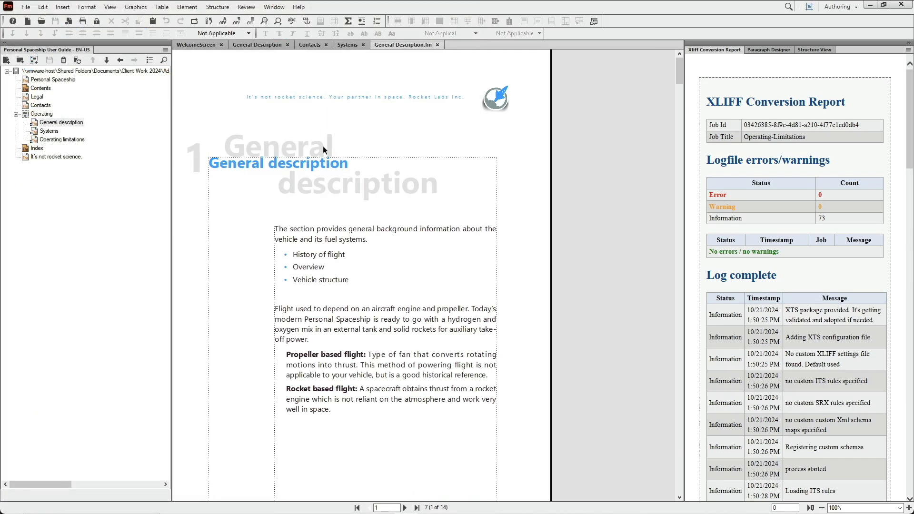
- Export the General description document to XLIFF 1.2 as General-Description.zip, using Presegmented2.xts as the XTS file
left_click(26, 7)
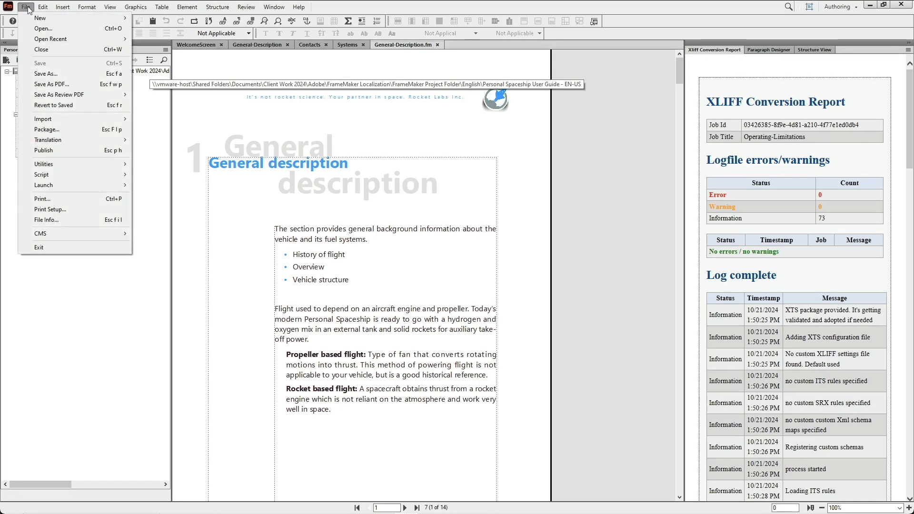
mouse_move(68, 142)
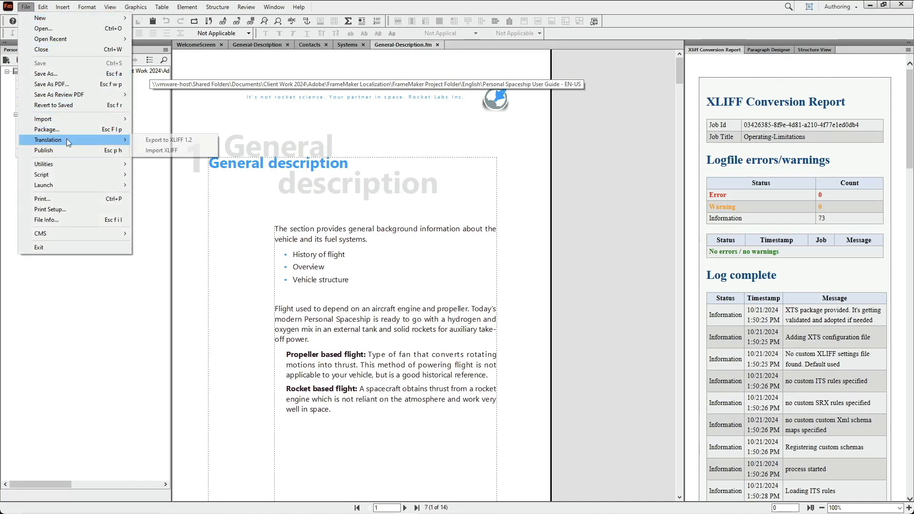
left_click(173, 139)
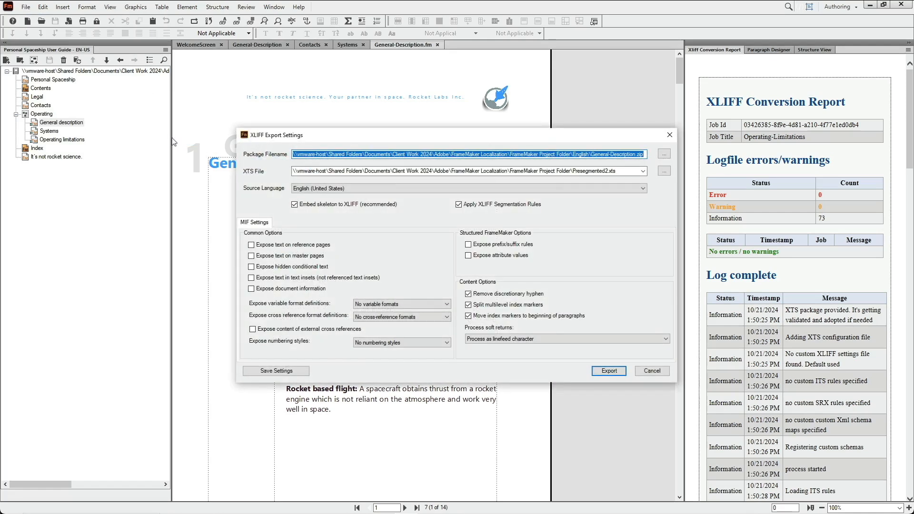
left_click(610, 371)
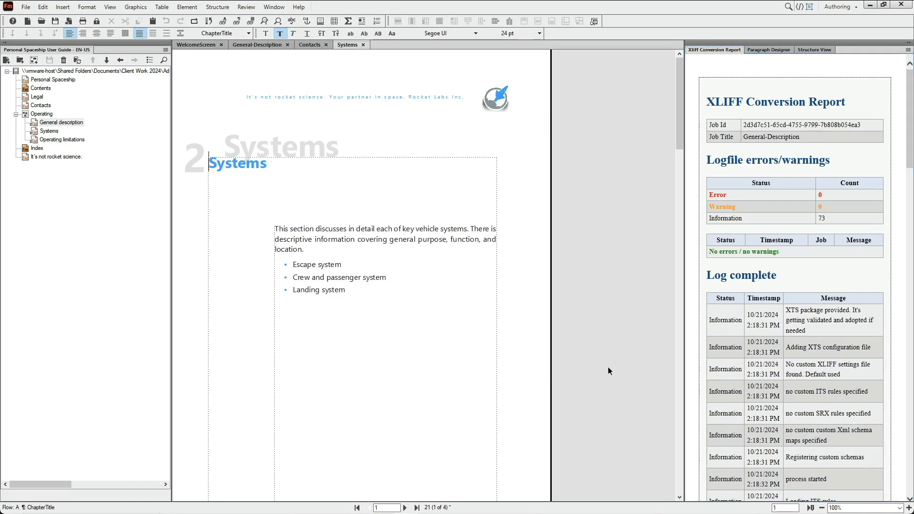
- Switch to File Explorer, open the English folder in FrameMaker Project Folder, and select General-Description.fm to compare with its exported files
key("alt+Tab")
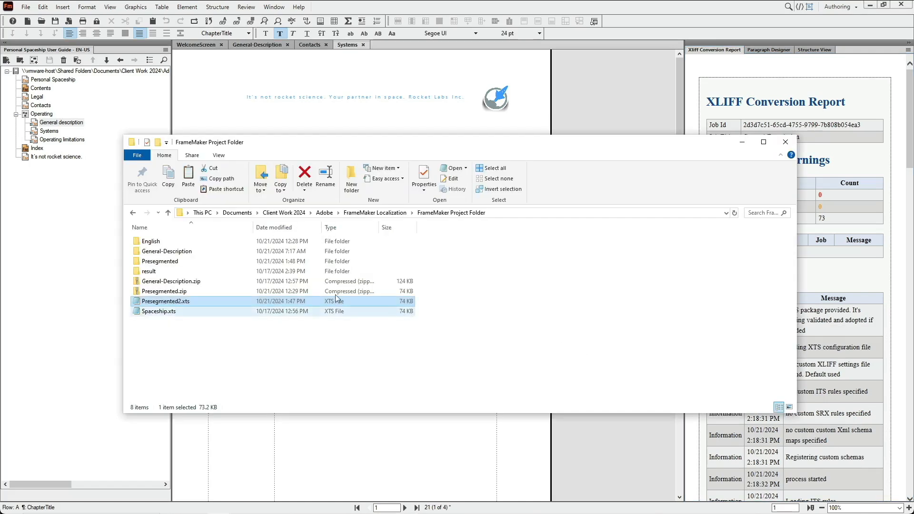
double_click(145, 242)
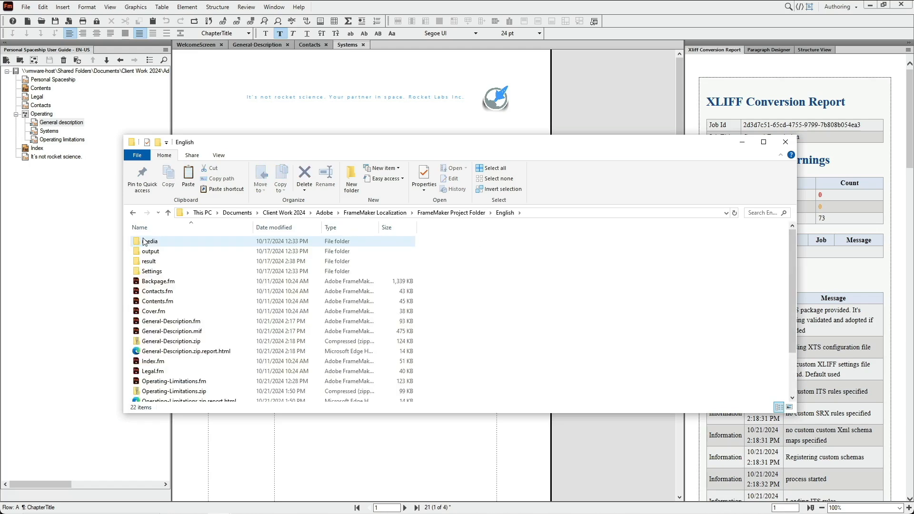
left_click(211, 324)
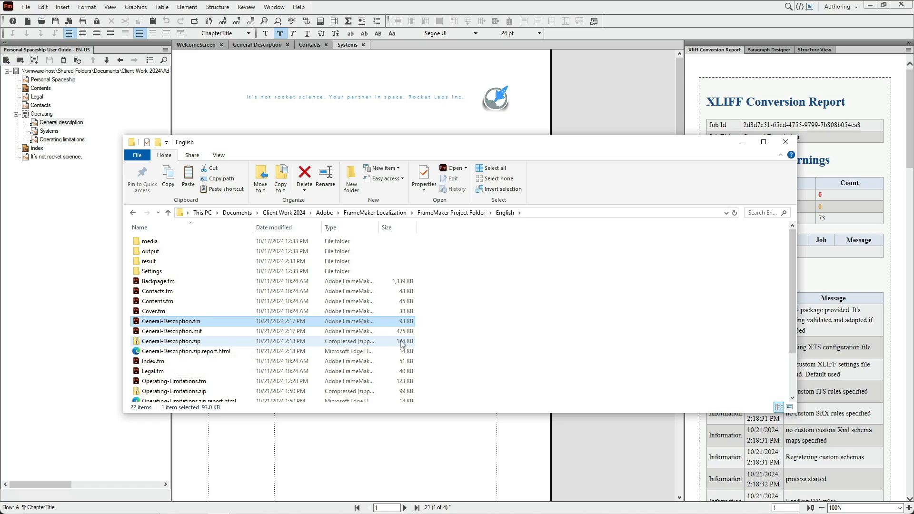
- Extract General-Description.zip into a General-Description folder inside English and open its result\xliff subfolder
left_click(156, 344)
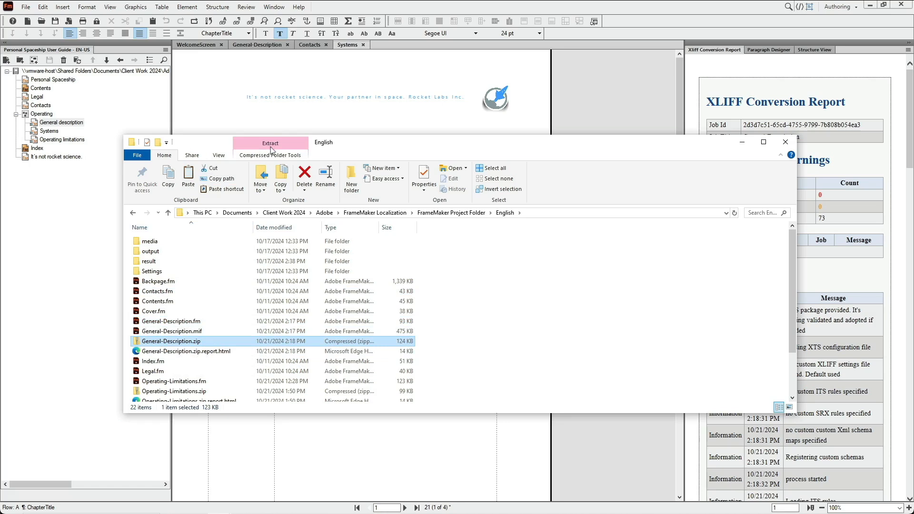
left_click(271, 150)
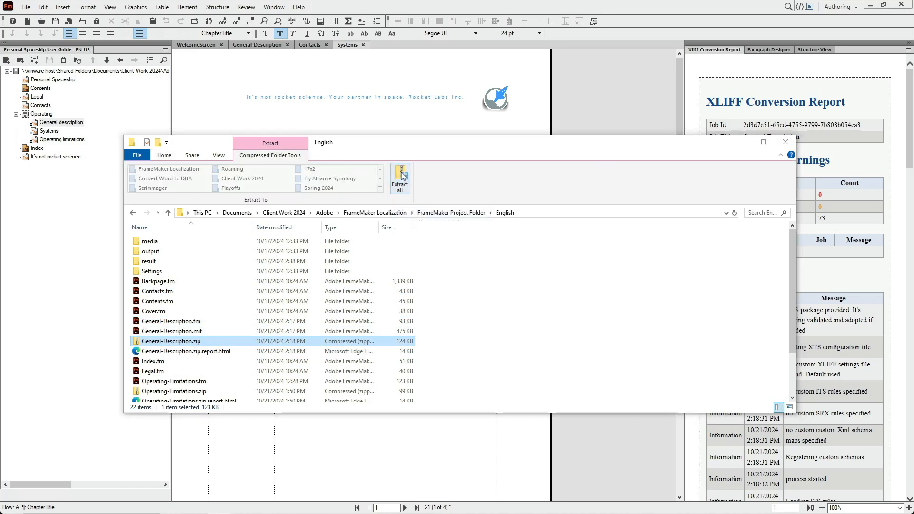
left_click(403, 176)
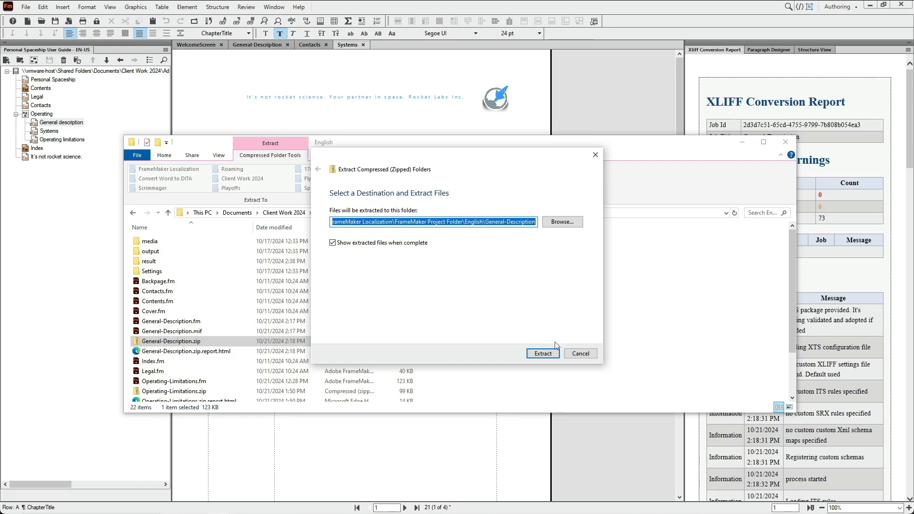
left_click(543, 353)
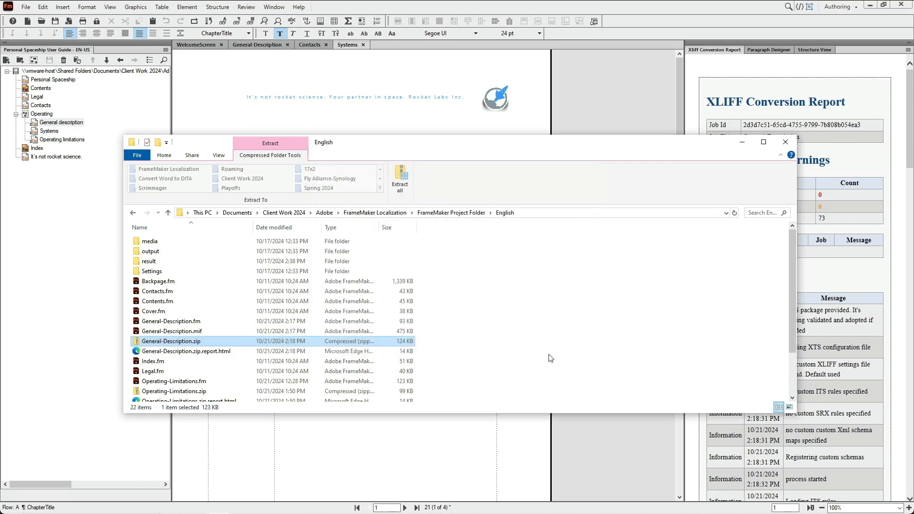
double_click(154, 257)
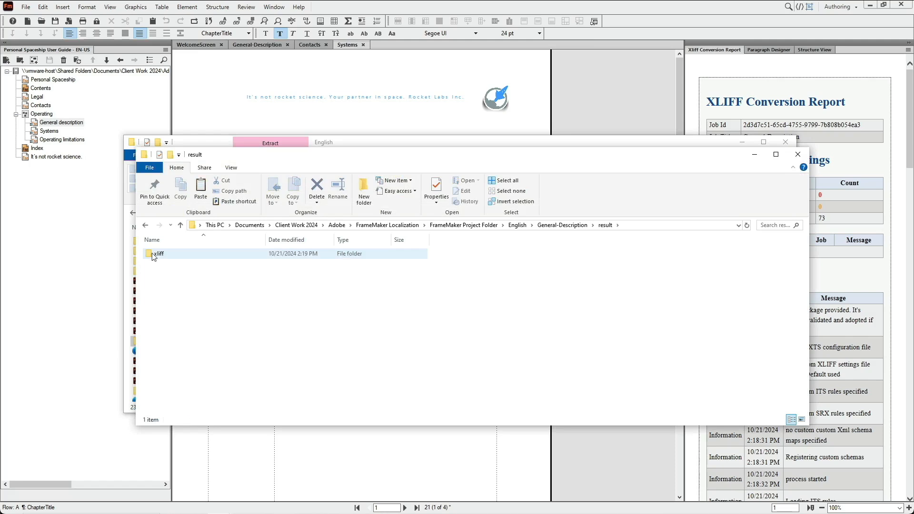
double_click(153, 255)
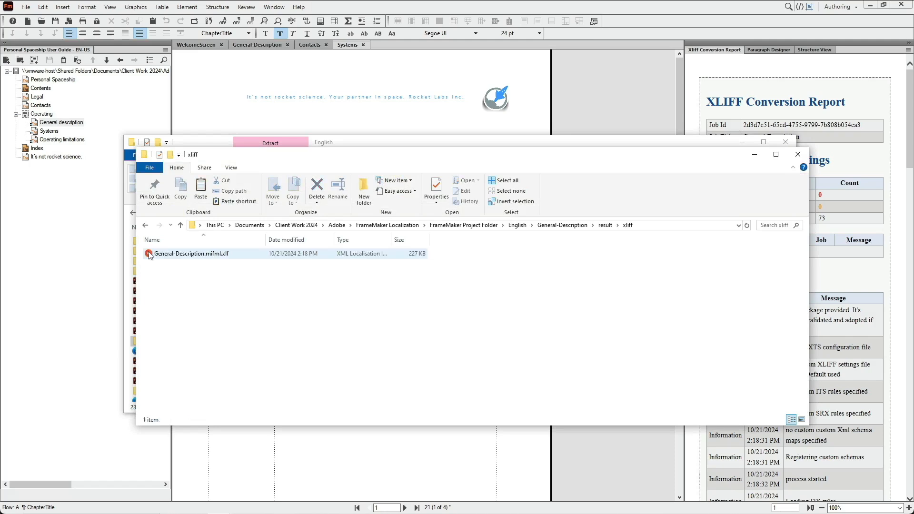